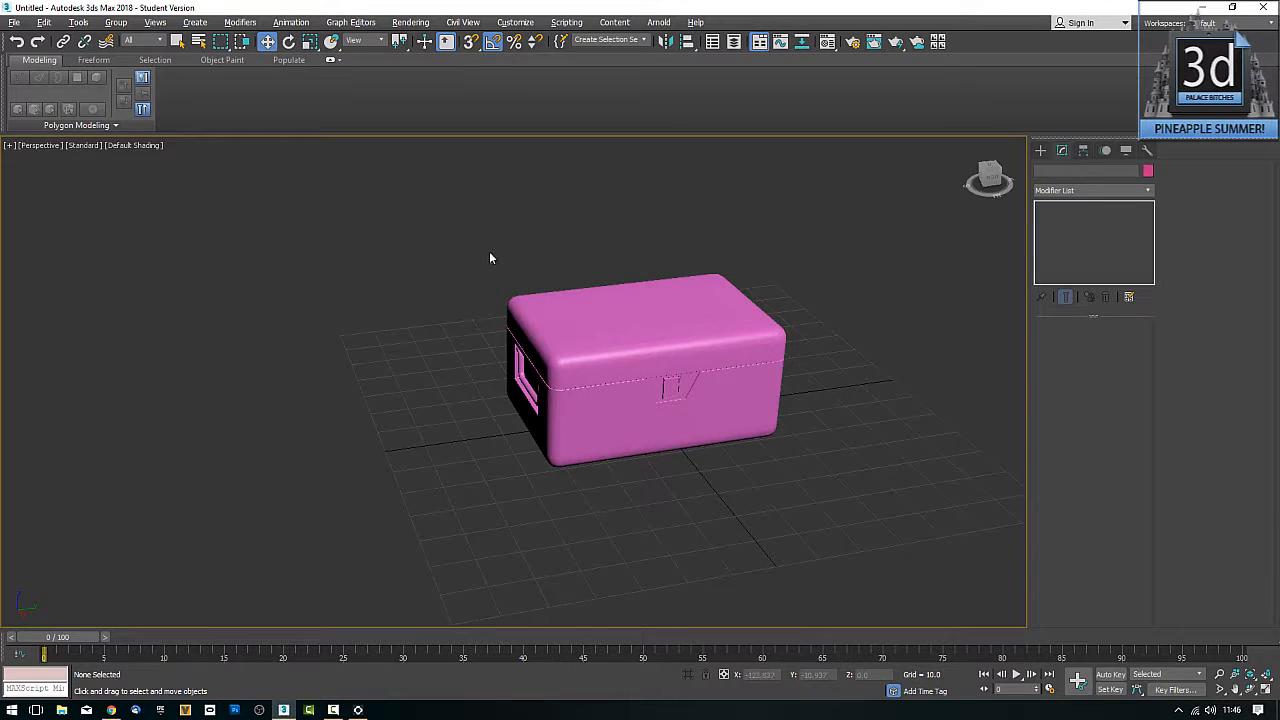
Step: Select the strong box and add an Unwrap UVW modifier to it
{"action": "middle_click_drag", "start_coordinate": [490, 252], "coordinate": [505, 272]}
{"action": "left_click_drag", "start_coordinate": [482, 257], "coordinate": [861, 563]}
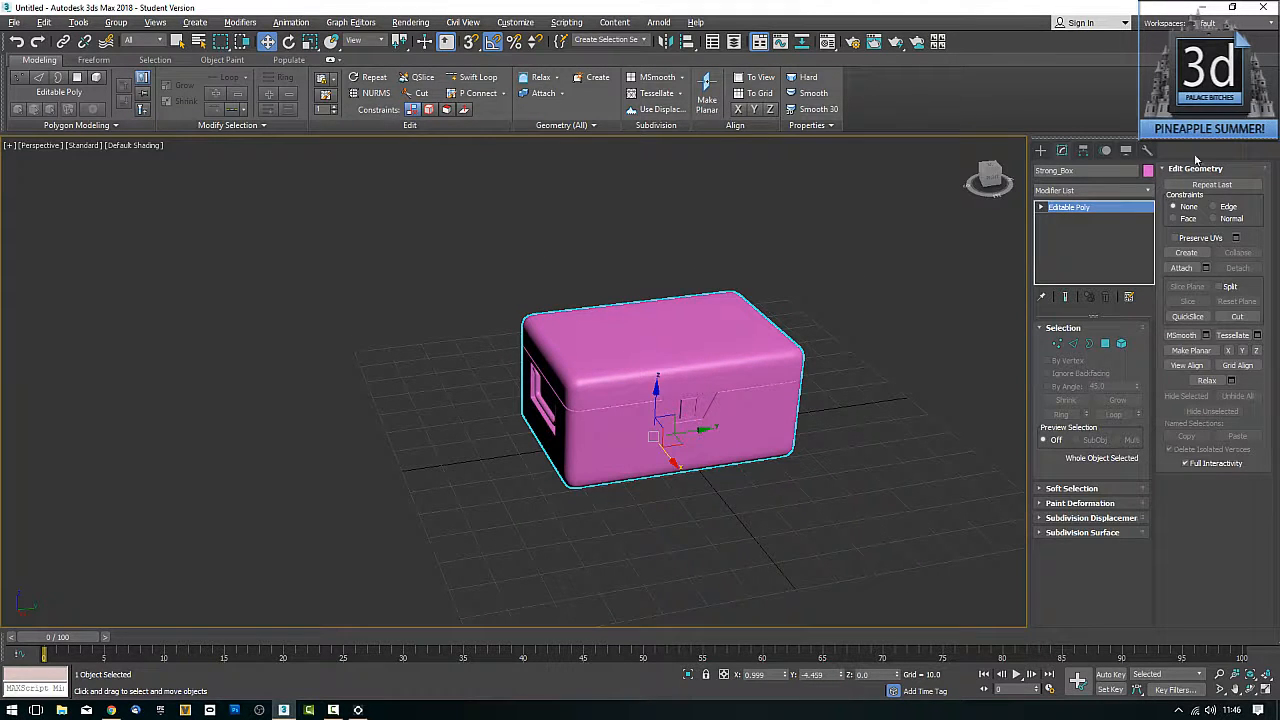
{"action": "left_click", "coordinate": [1107, 191]}
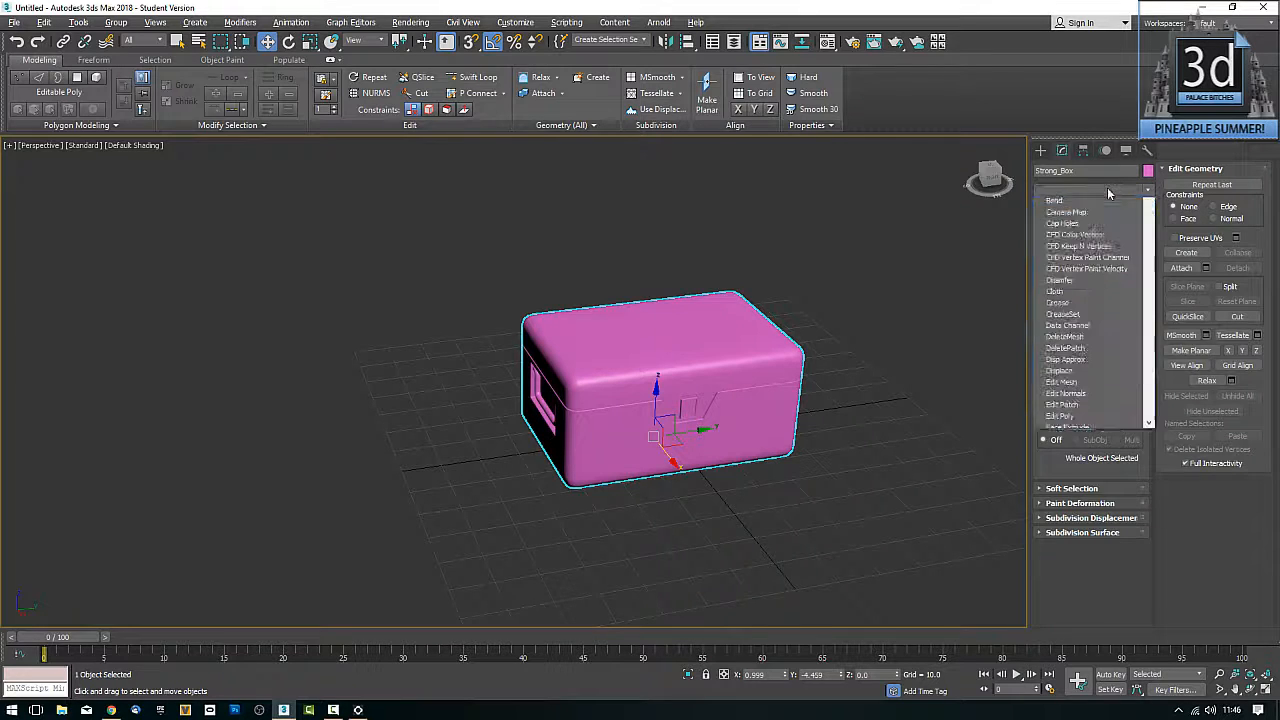
{"action": "key", "text": "u"}
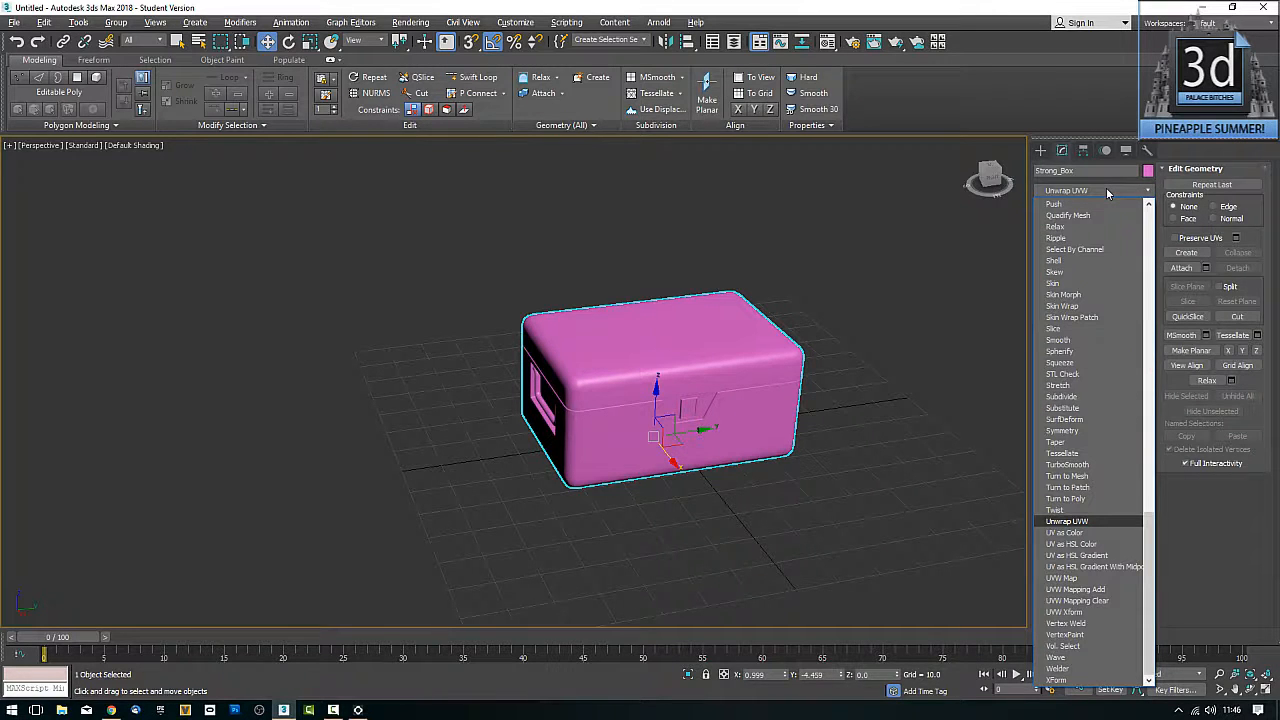
{"action": "left_click", "coordinate": [1072, 525]}
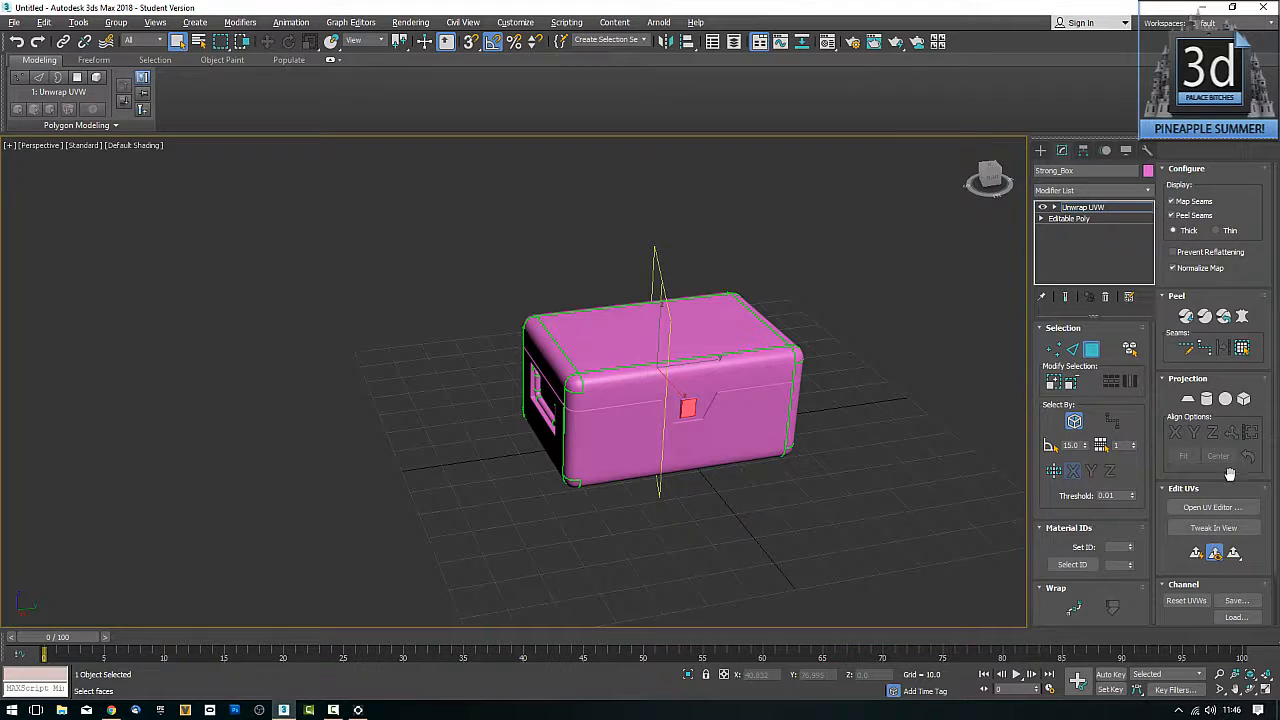
Step: Open the UV editor for the box and enlarge its window beside the model
{"action": "left_click", "coordinate": [1200, 507]}
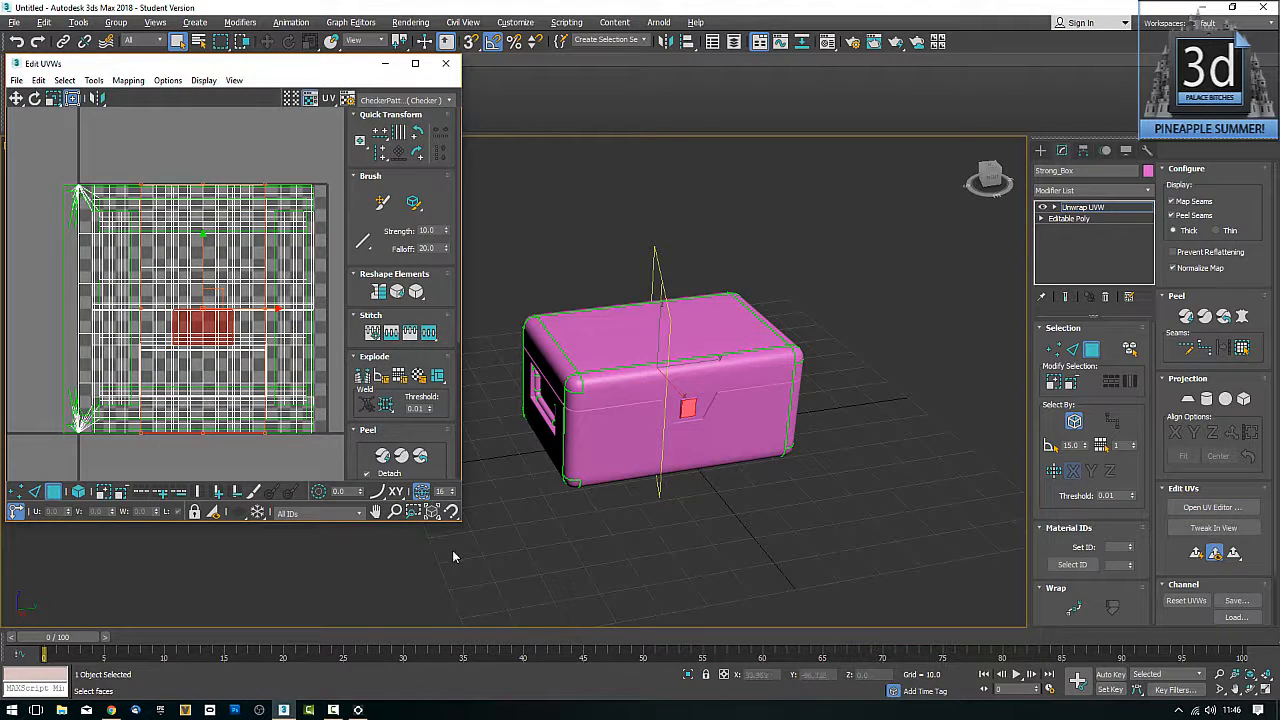
{"action": "left_click_drag", "start_coordinate": [459, 522], "coordinate": [638, 630]}
{"action": "middle_click_drag", "start_coordinate": [755, 479], "coordinate": [897, 497]}
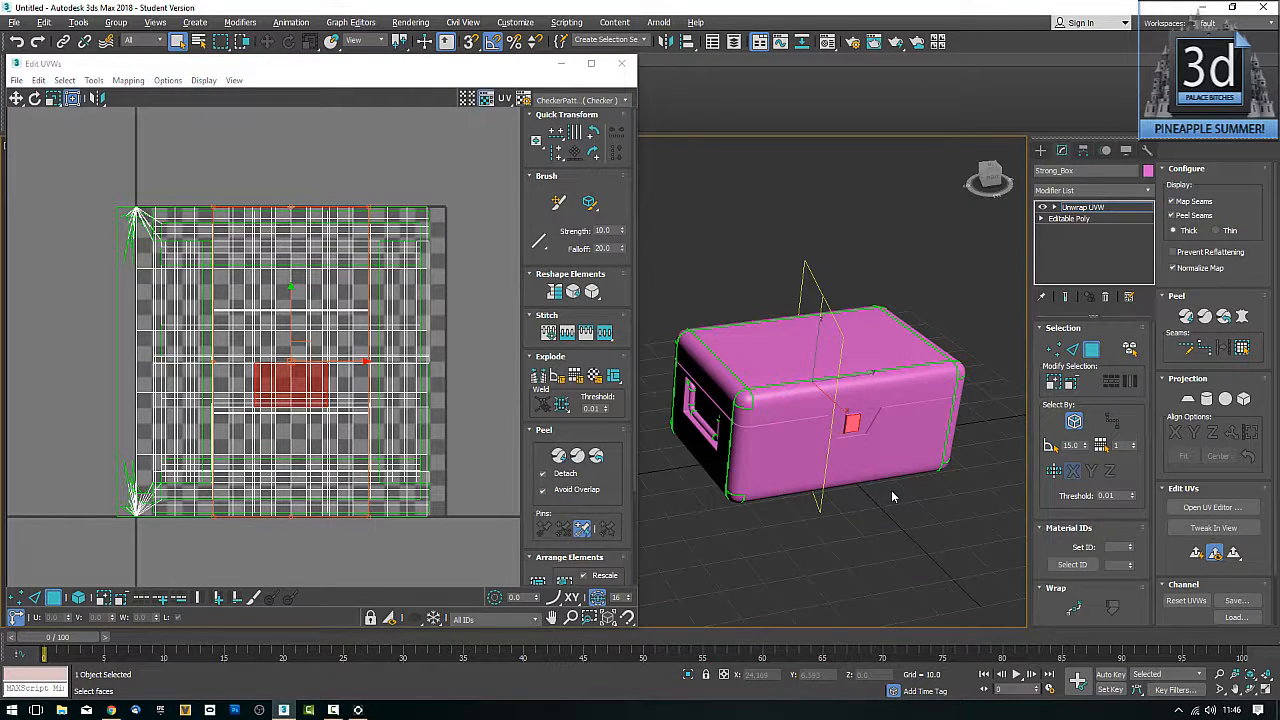
Step: Flatten-map all of the box's faces with a polygon angle threshold of 57.5 and close the UV editor
{"action": "key", "text": "ctrl+a"}
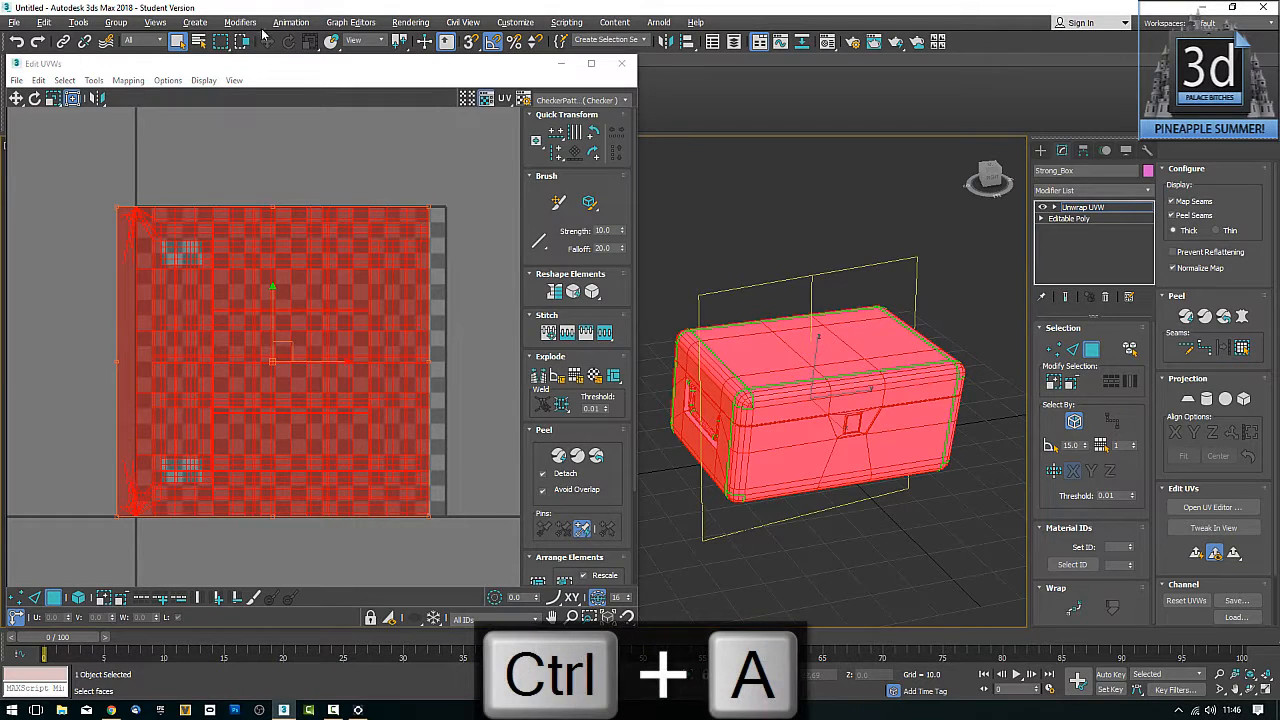
{"action": "left_click", "coordinate": [128, 80]}
{"action": "left_click", "coordinate": [140, 92]}
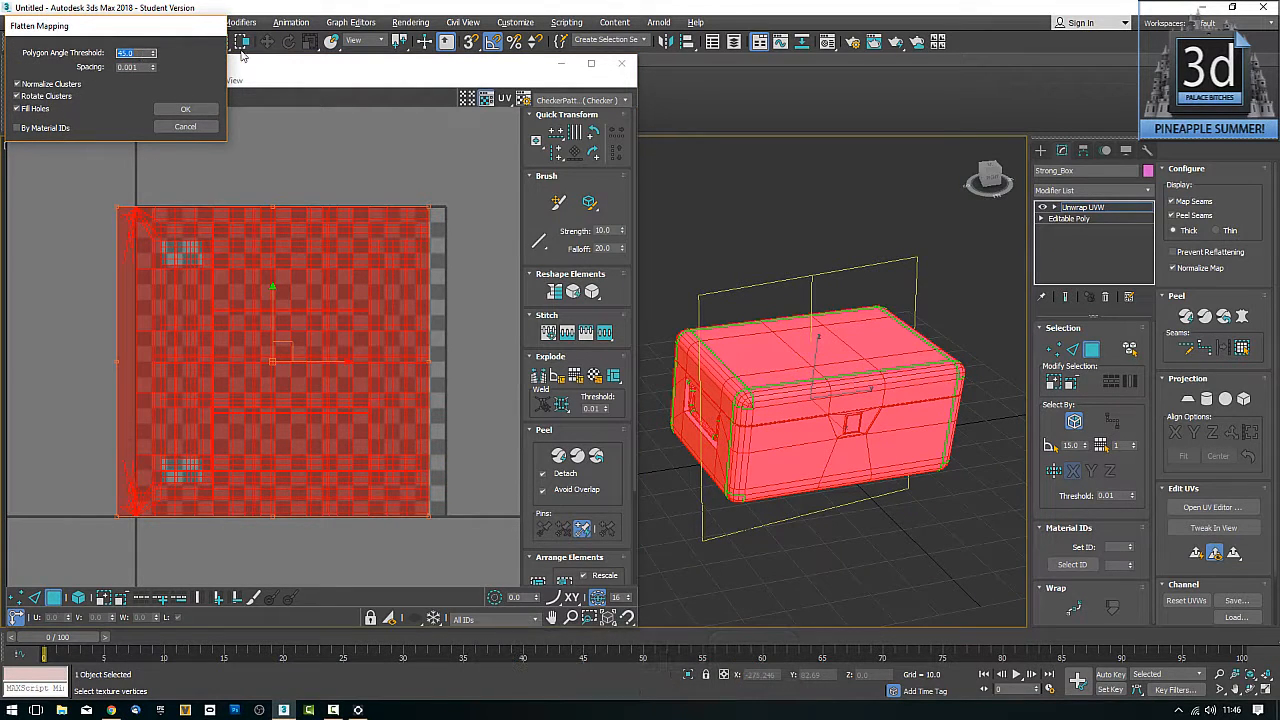
{"action": "type", "text": "57.5"}
{"action": "left_click", "coordinate": [192, 113]}
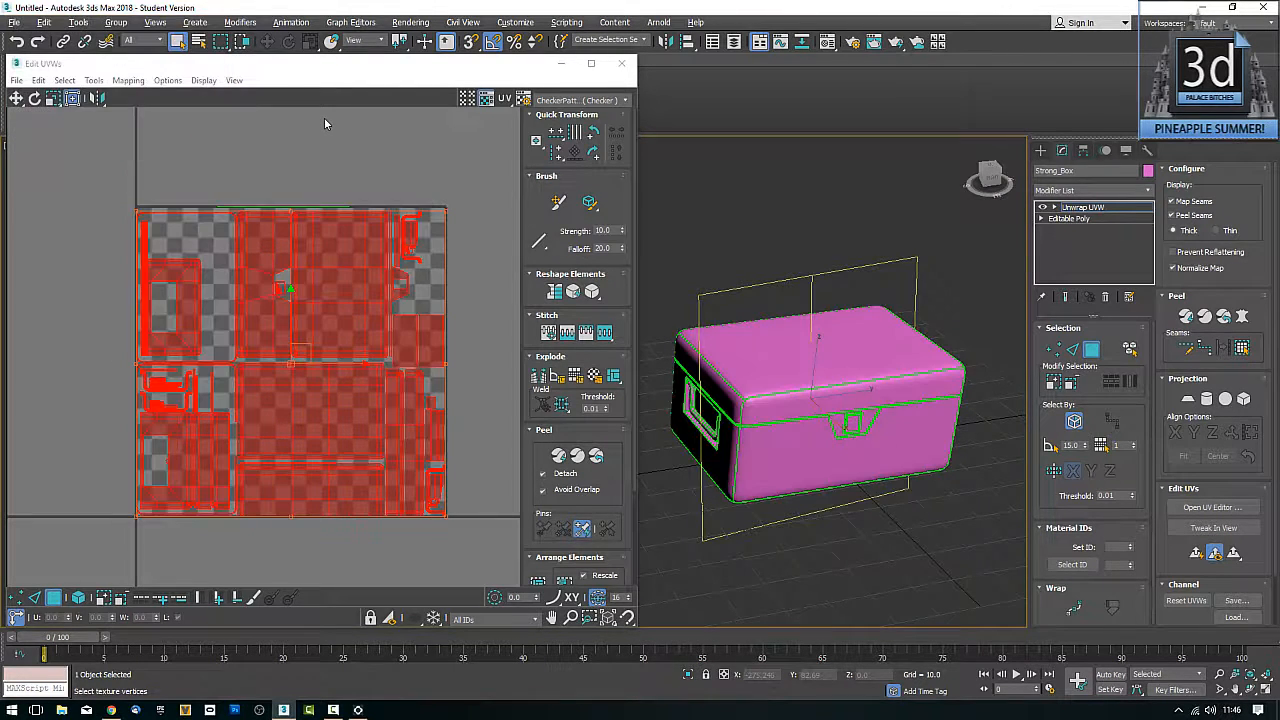
{"action": "left_click", "coordinate": [478, 230]}
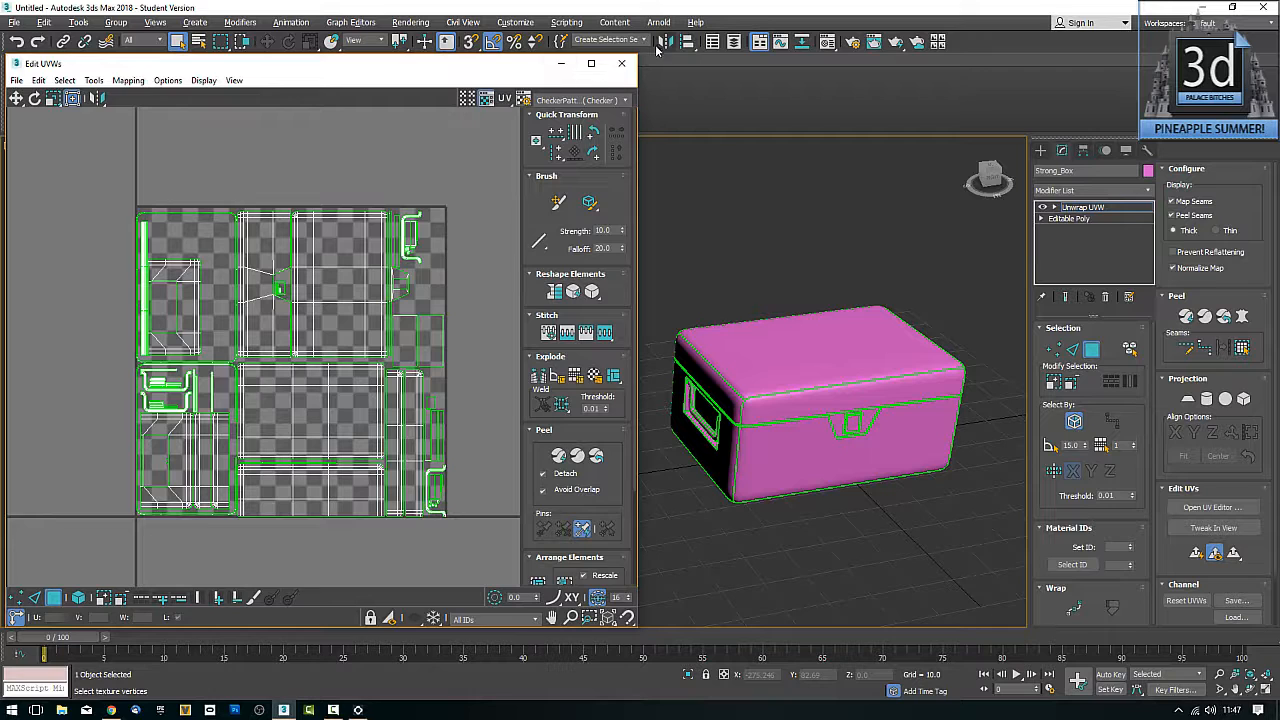
{"action": "left_click", "coordinate": [621, 66]}
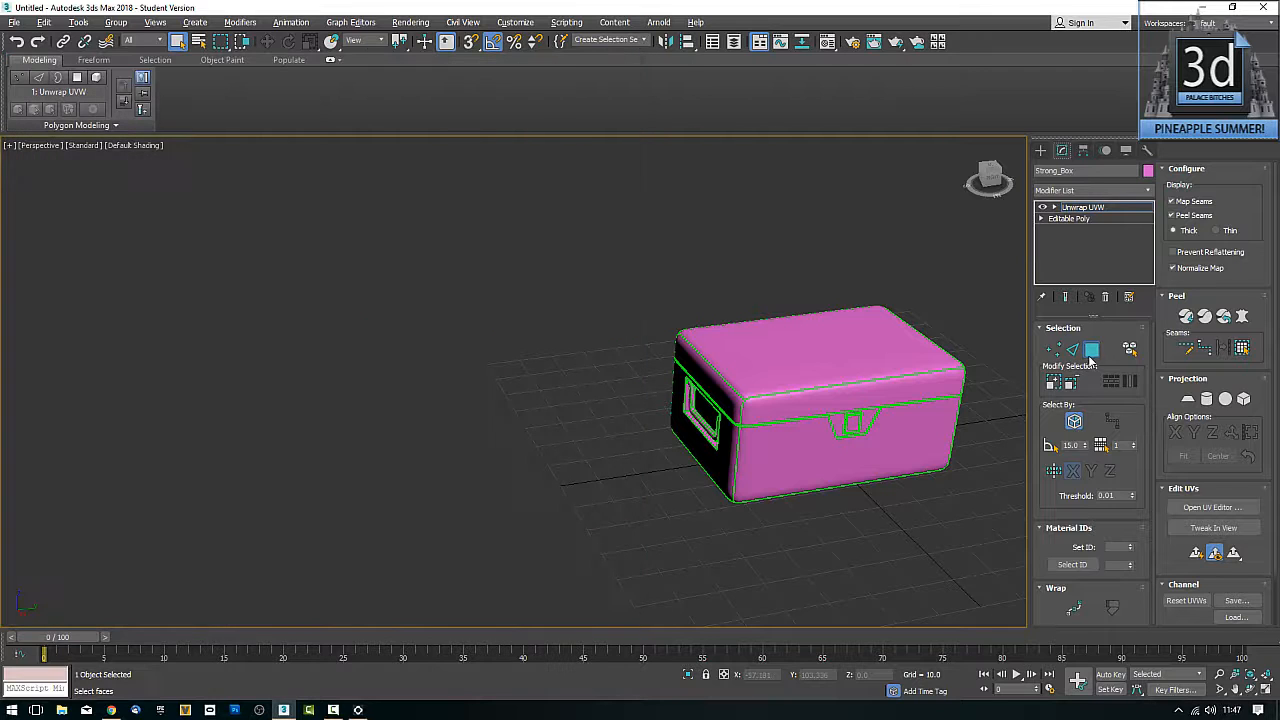
Step: Convert the unwrapped box to an Editable Poly
{"action": "middle_click_drag", "start_coordinate": [811, 277], "coordinate": [631, 248]}
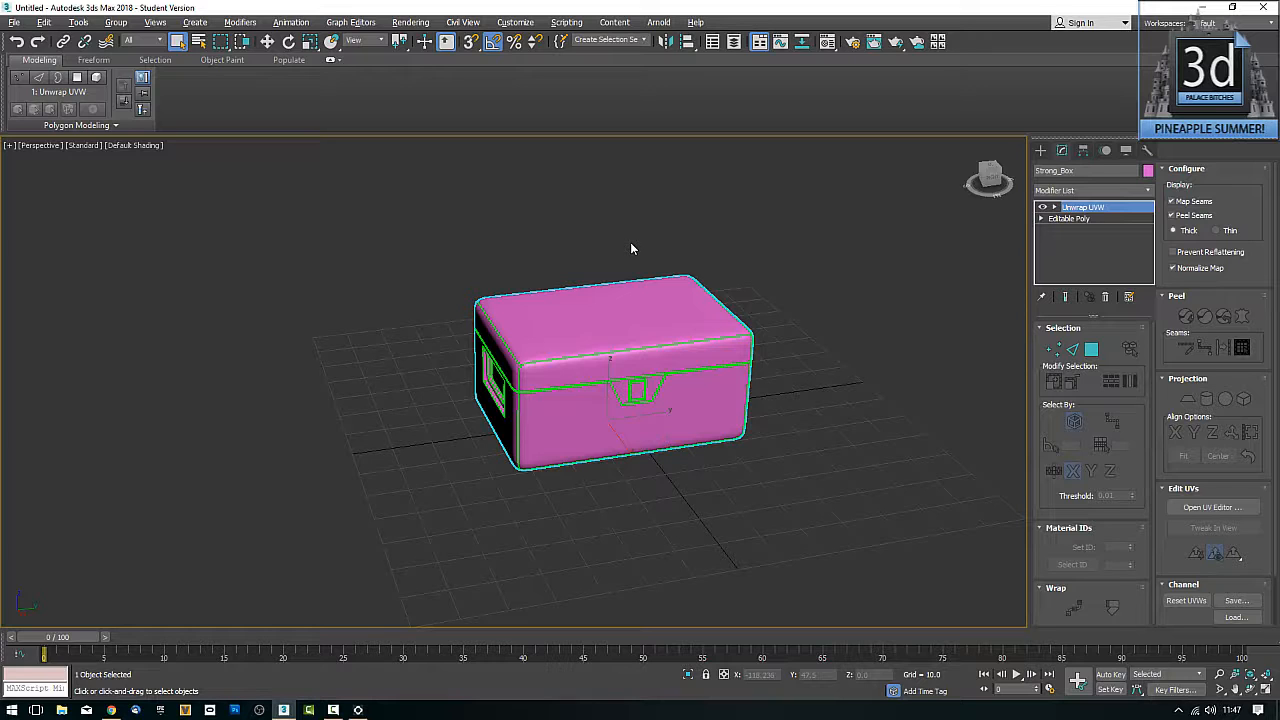
{"action": "middle_click_drag", "start_coordinate": [630, 248], "coordinate": [637, 336], "text": "alt"}
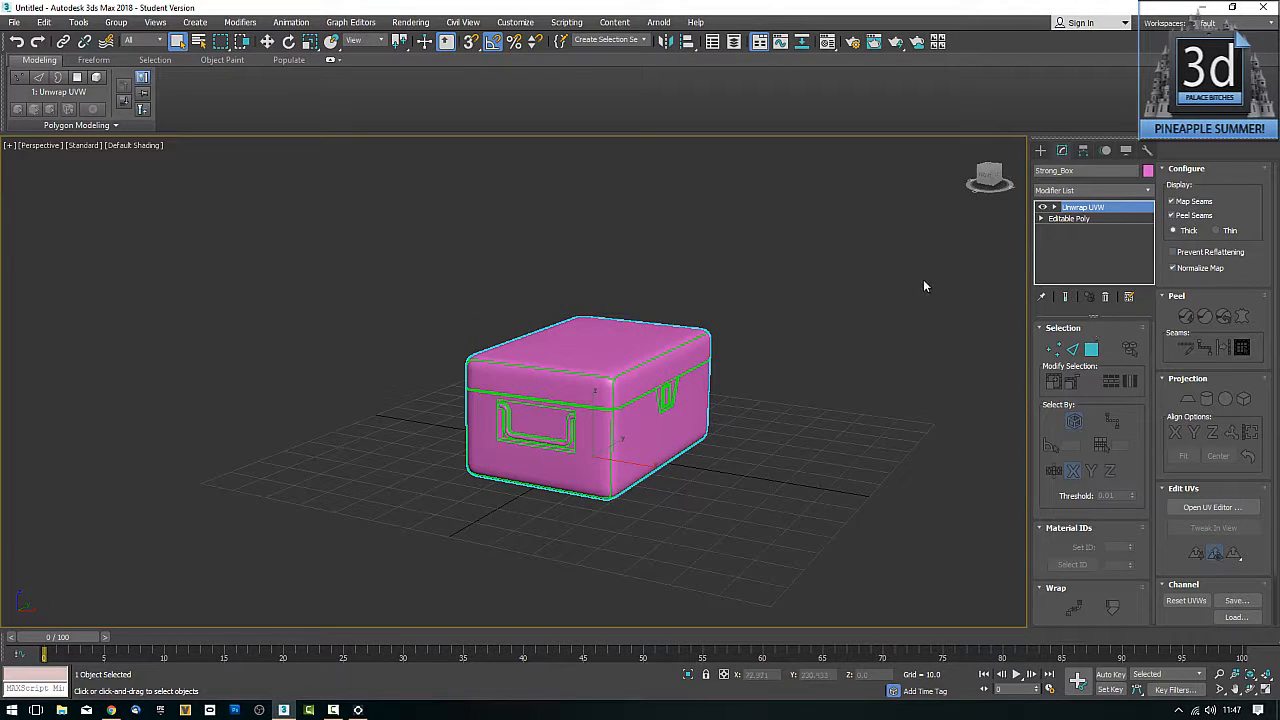
{"action": "right_click", "coordinate": [635, 334]}
{"action": "mouse_move", "coordinate": [745, 471]}
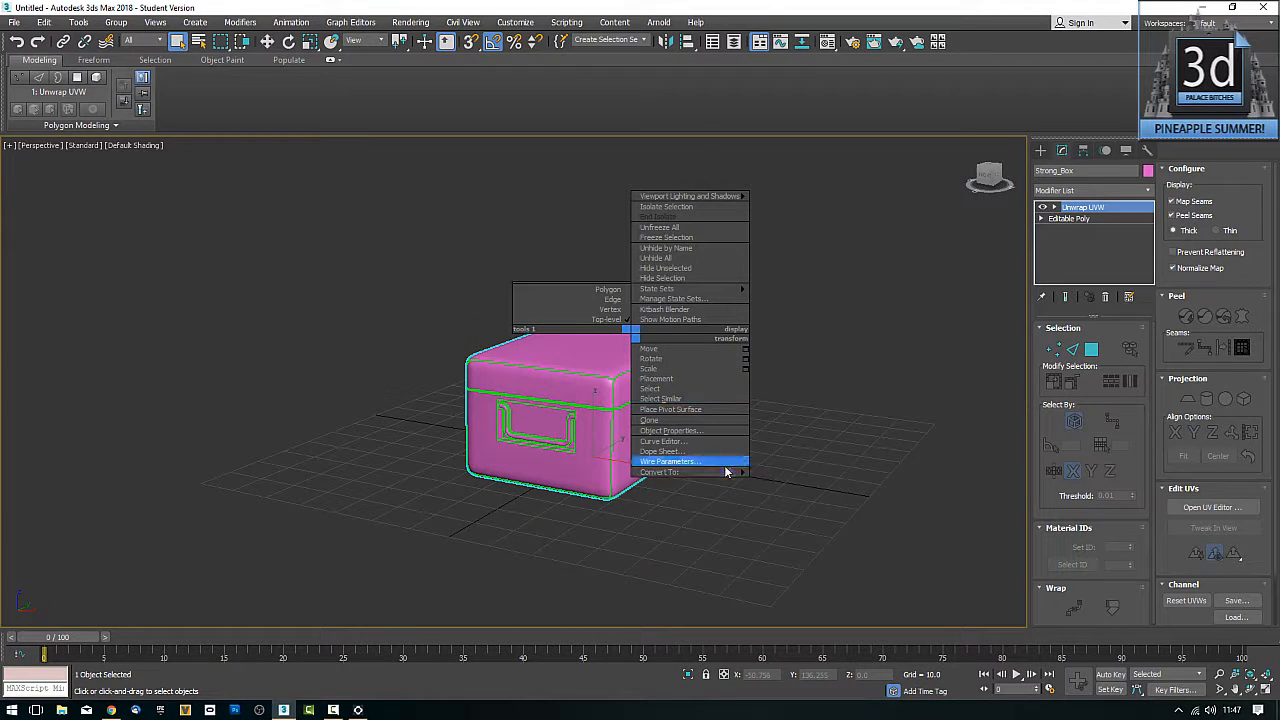
{"action": "left_click", "coordinate": [797, 482]}
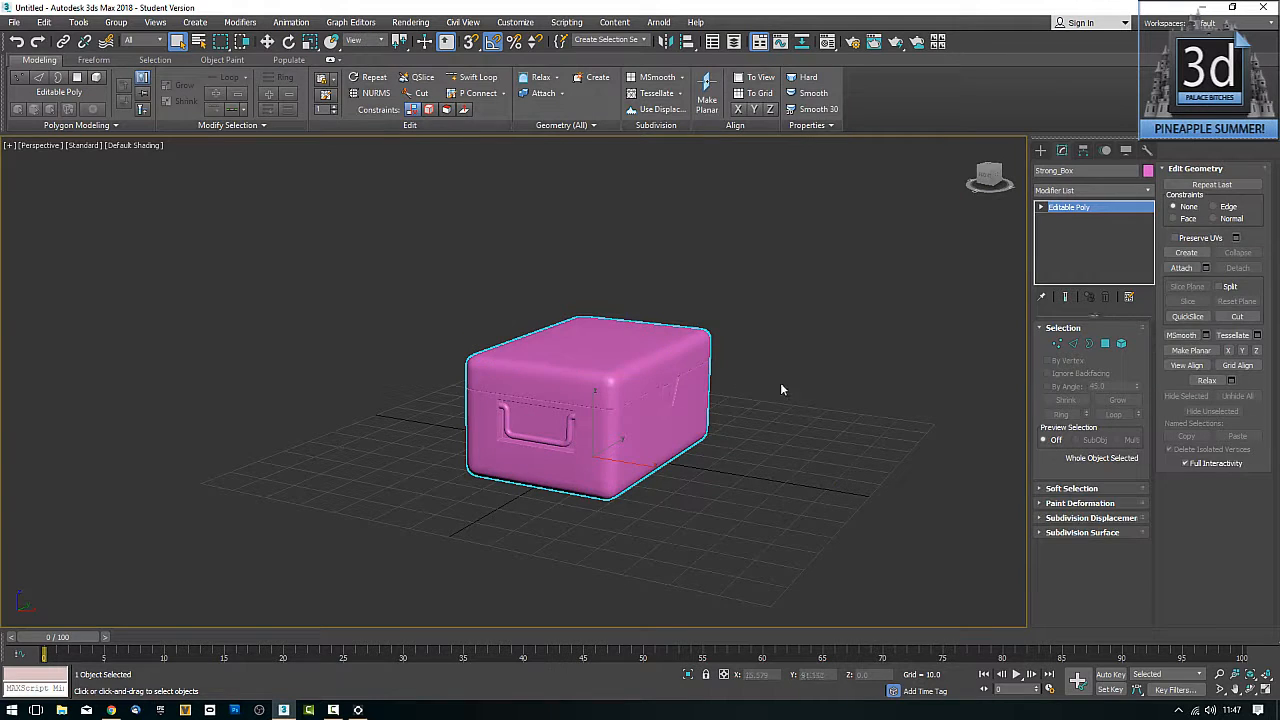
Step: Select the two carrying handles at both ends of the box as elements
{"action": "middle_click_drag", "start_coordinate": [907, 392], "coordinate": [888, 397], "text": "alt"}
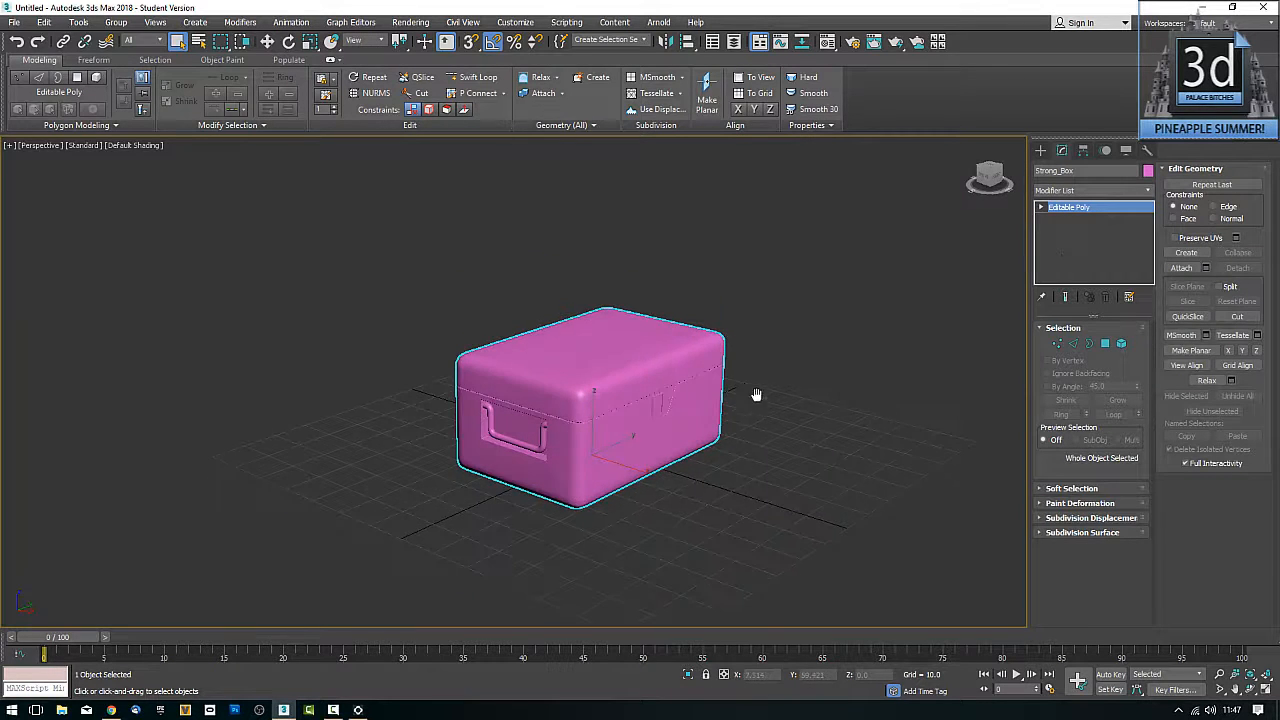
{"action": "scroll", "coordinate": [792, 395], "scroll_direction": "up", "scroll_amount": 5}
{"action": "scroll", "coordinate": [903, 372], "scroll_direction": "down", "scroll_amount": 5}
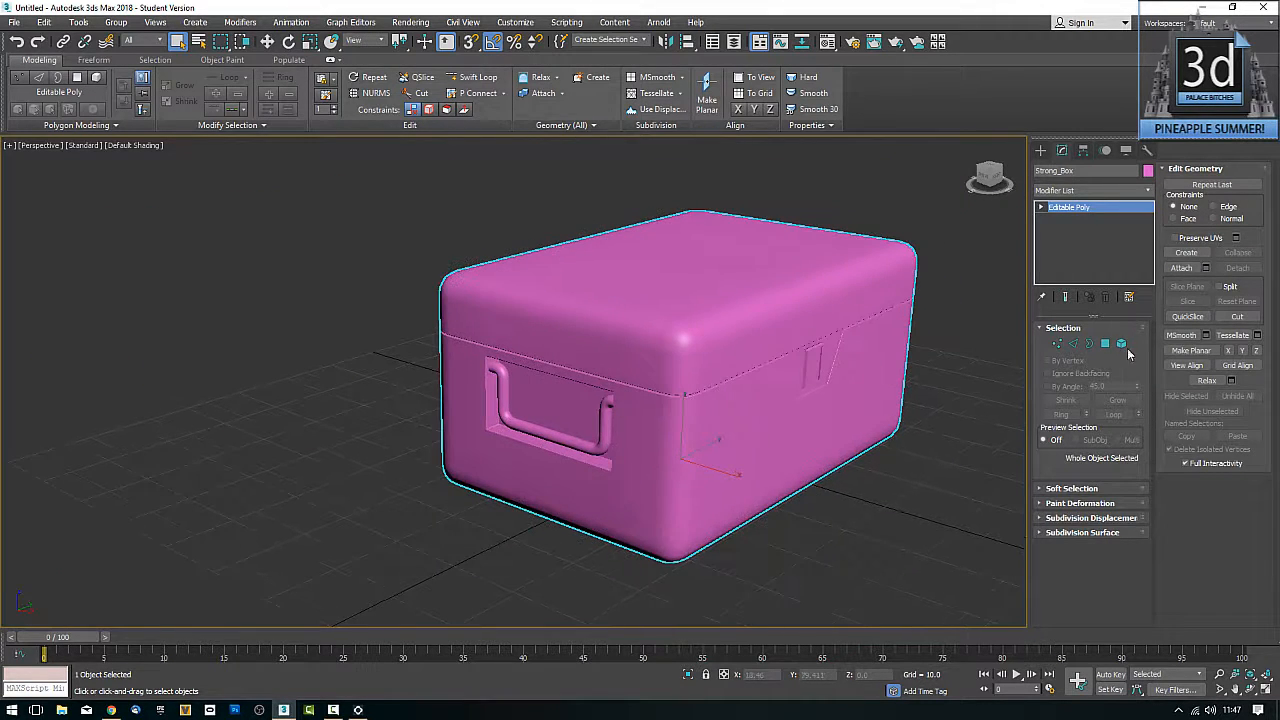
{"action": "left_click", "coordinate": [1123, 345]}
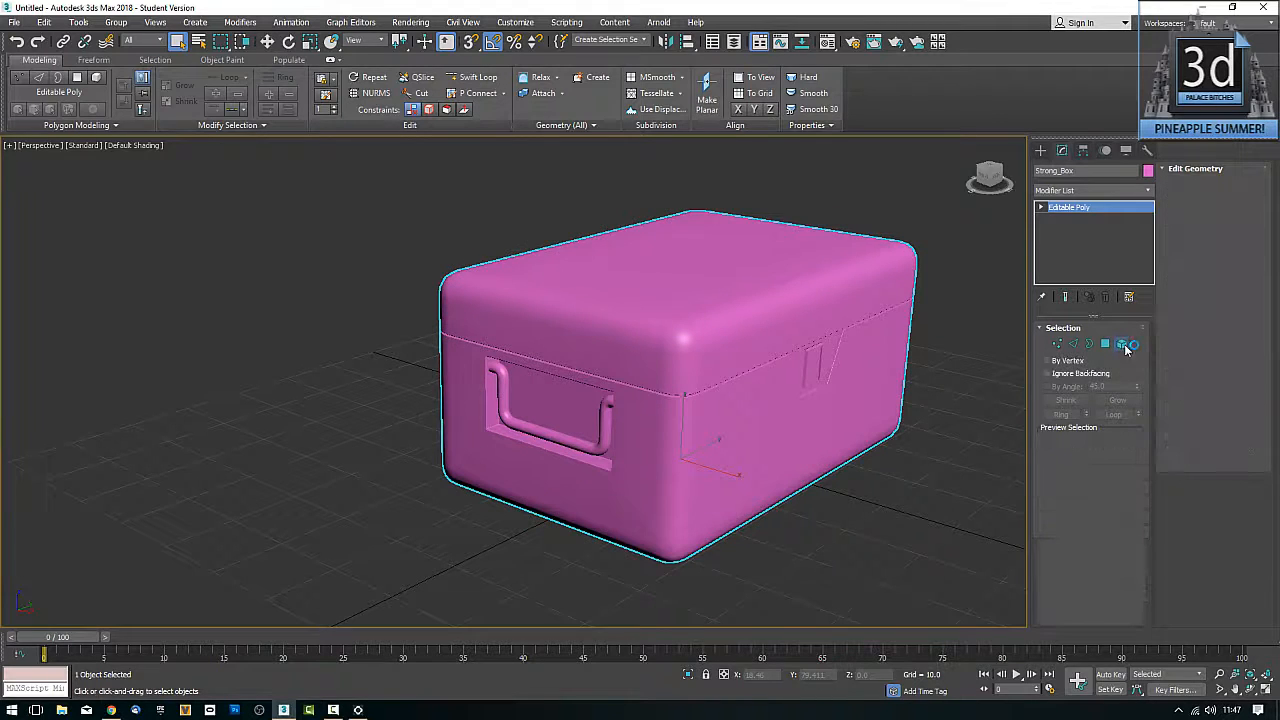
{"action": "left_click", "coordinate": [603, 449]}
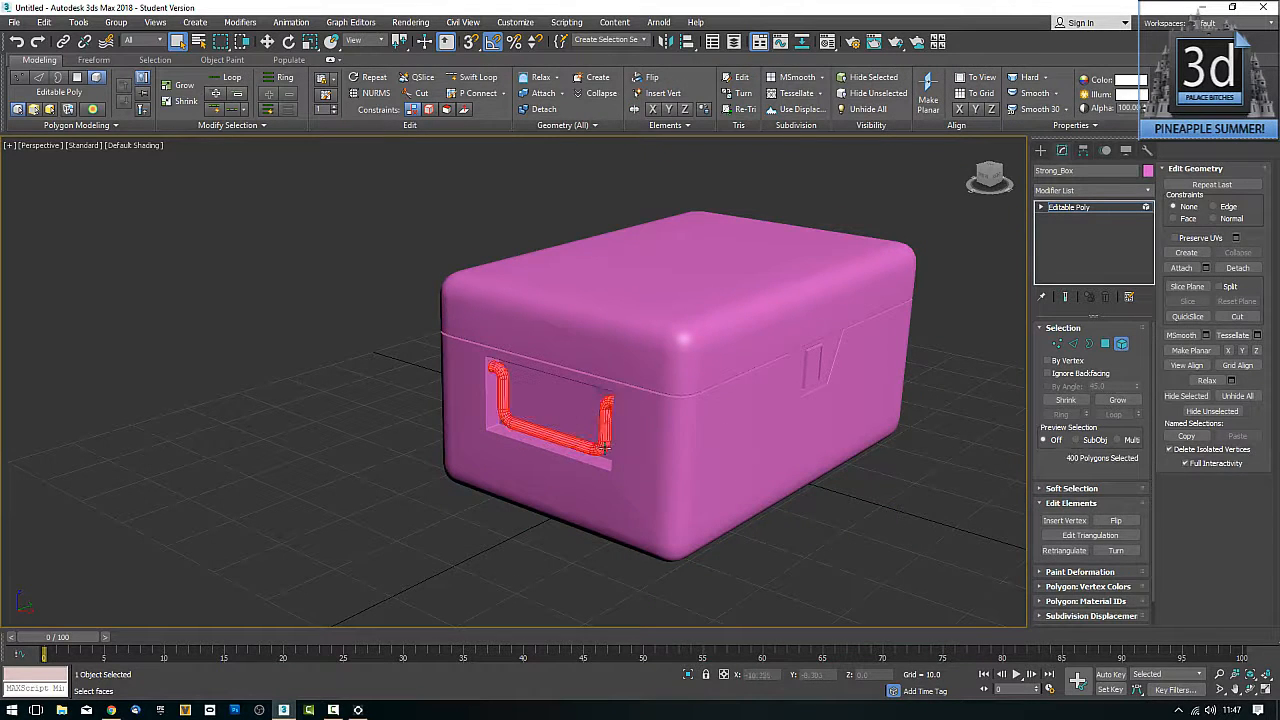
{"action": "middle_click_drag", "start_coordinate": [603, 449], "coordinate": [815, 460], "text": "alt"}
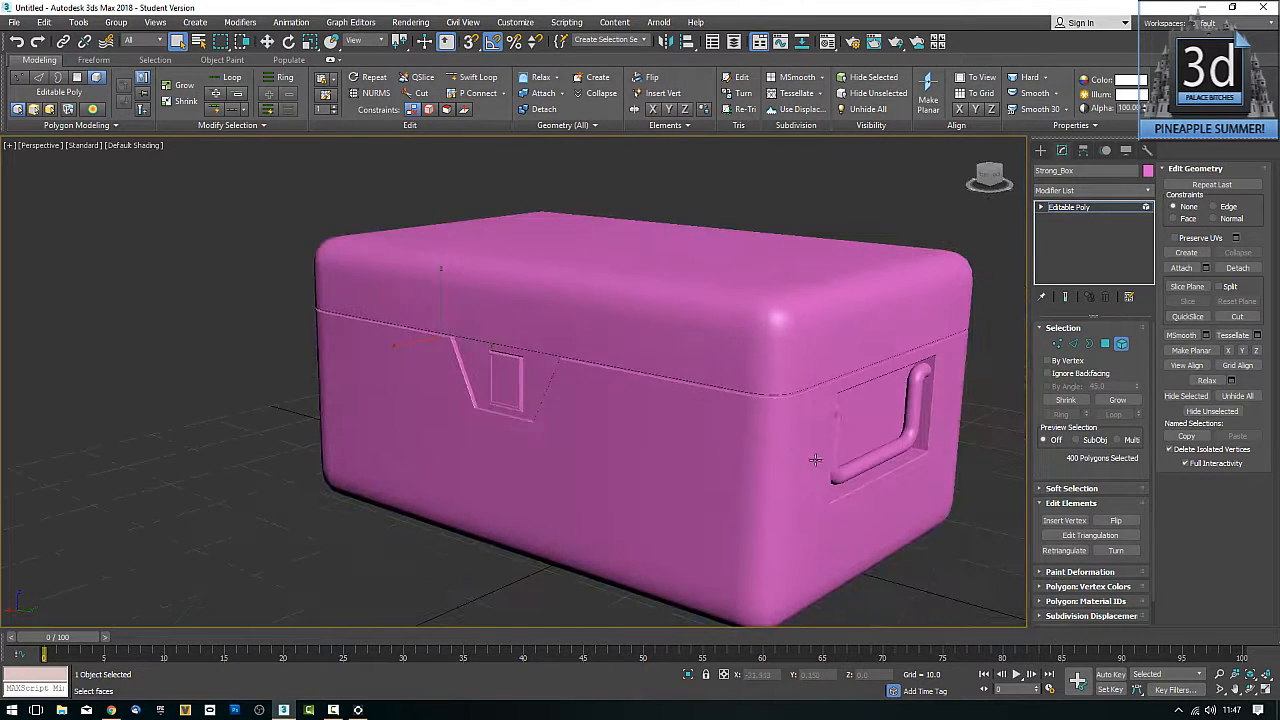
{"action": "left_click", "coordinate": [860, 471], "text": "ctrl"}
{"action": "middle_click_drag", "start_coordinate": [903, 463], "coordinate": [874, 411]}
{"action": "scroll", "coordinate": [868, 411], "scroll_direction": "up", "scroll_amount": 3}
{"action": "scroll", "coordinate": [757, 423], "scroll_direction": "down", "scroll_amount": 3}
{"action": "mouse_move", "coordinate": [746, 420]}
{"action": "middle_mouse_down", "text": "alt"}
{"action": "mouse_move", "coordinate": [757, 423]}
{"action": "mouse_move", "coordinate": [744, 417]}
{"action": "middle_mouse_up", "text": "alt"}
{"action": "scroll", "coordinate": [744, 417], "scroll_direction": "down", "scroll_amount": 2}
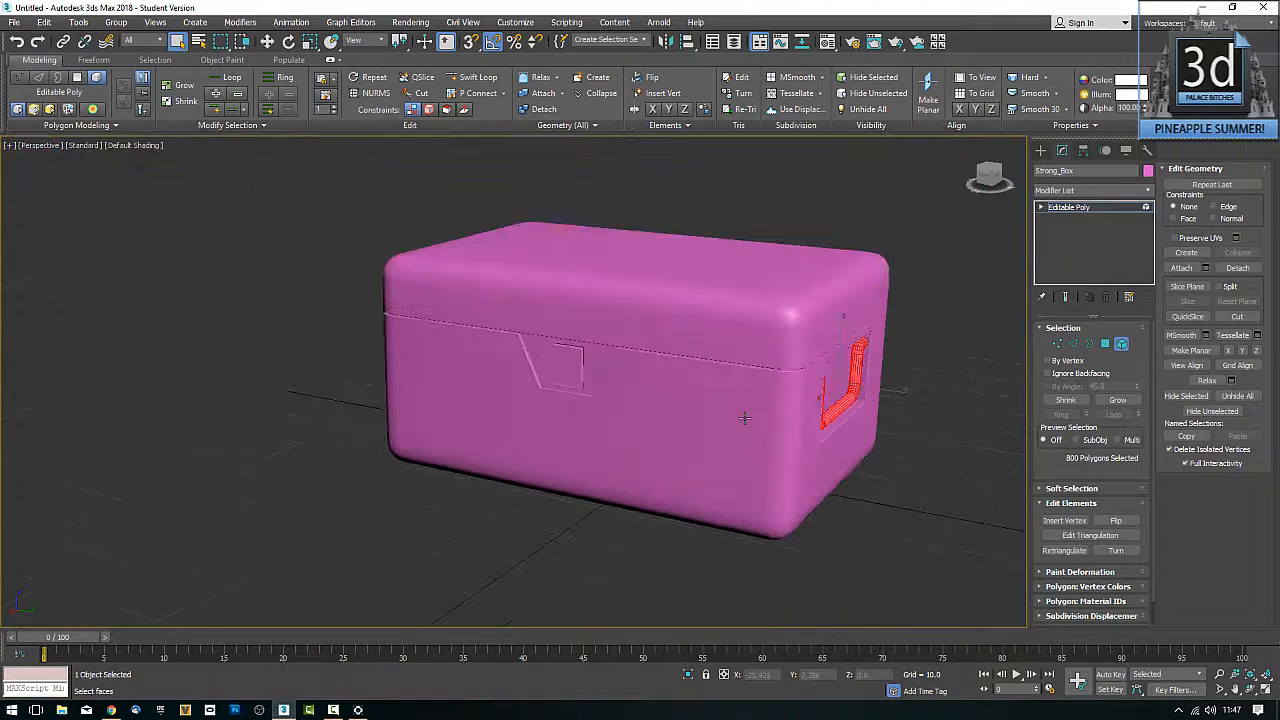
Step: Give the 01 - Default material a yellow diffuse colour and assign it to the selected handles
{"action": "key", "text": "m"}
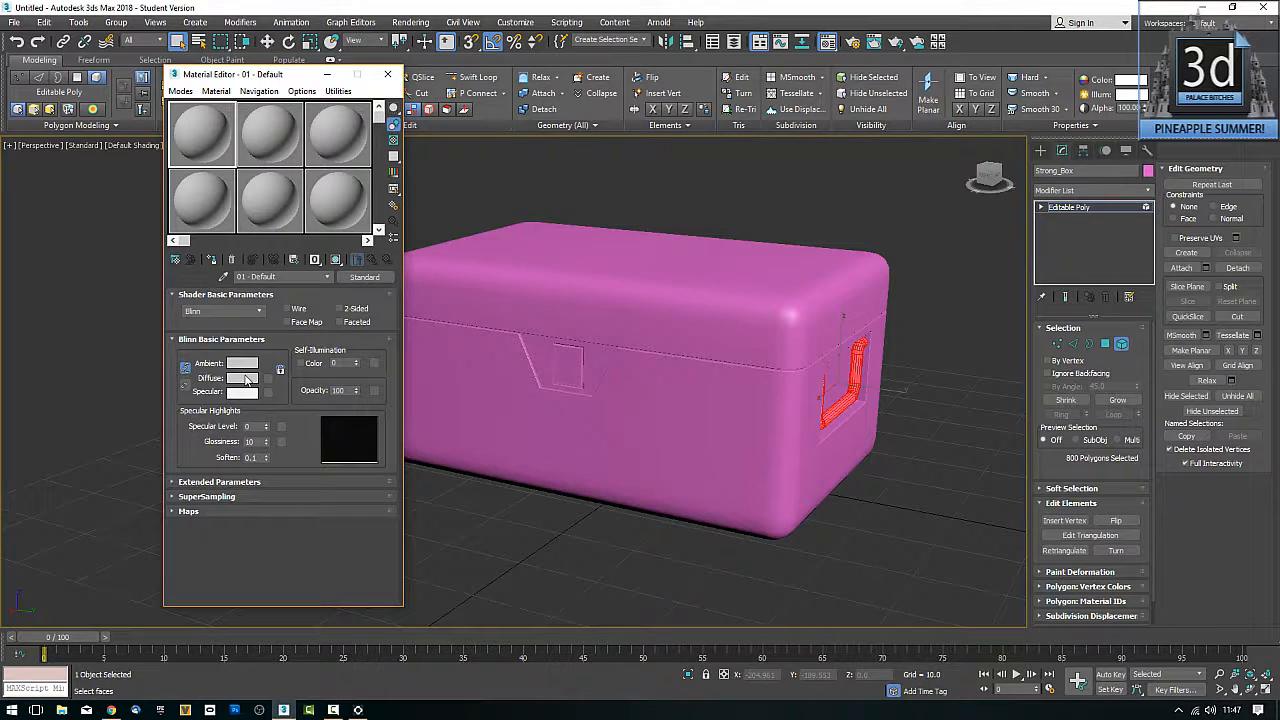
{"action": "left_click", "coordinate": [245, 378]}
{"action": "left_click", "coordinate": [289, 129]}
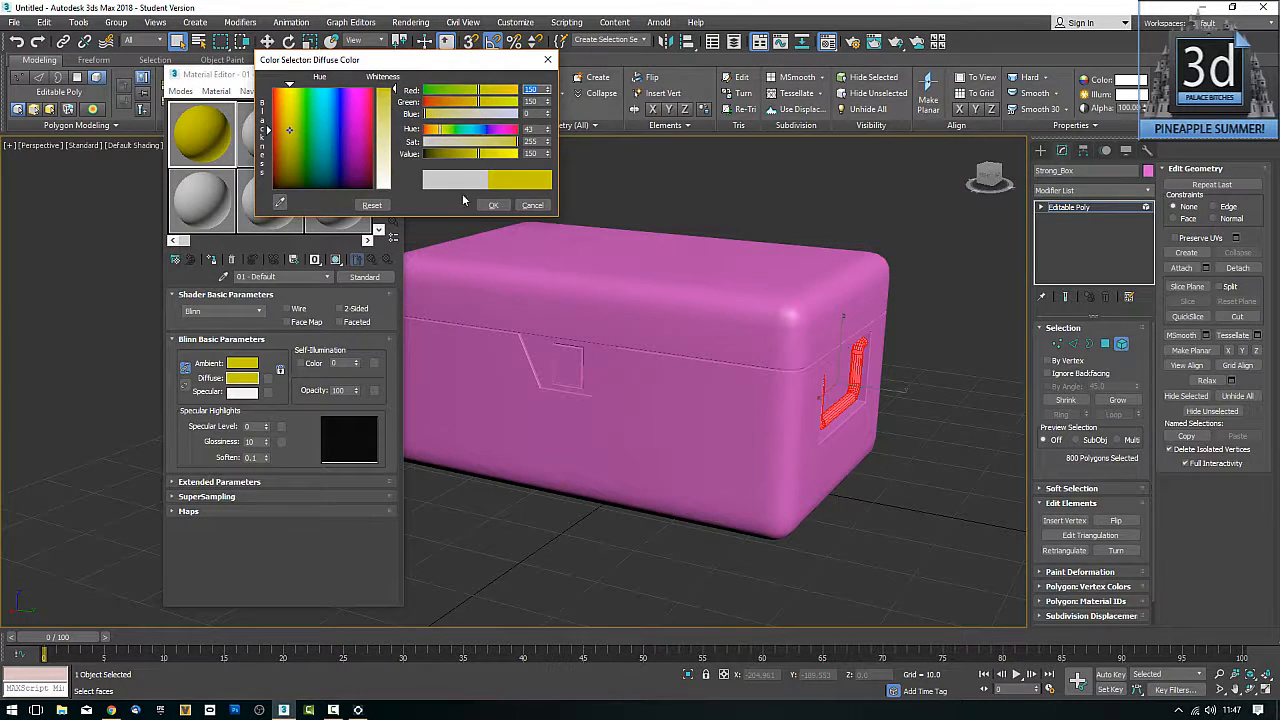
{"action": "left_click", "coordinate": [493, 205]}
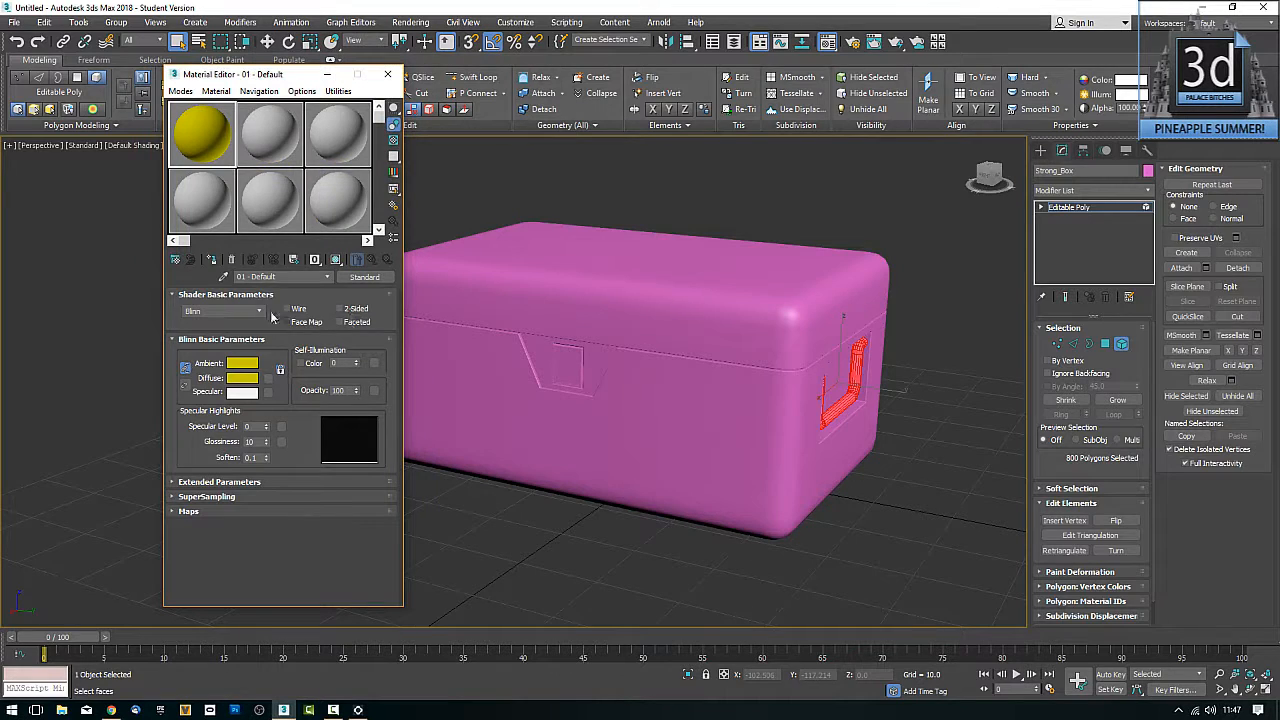
{"action": "left_click", "coordinate": [212, 260]}
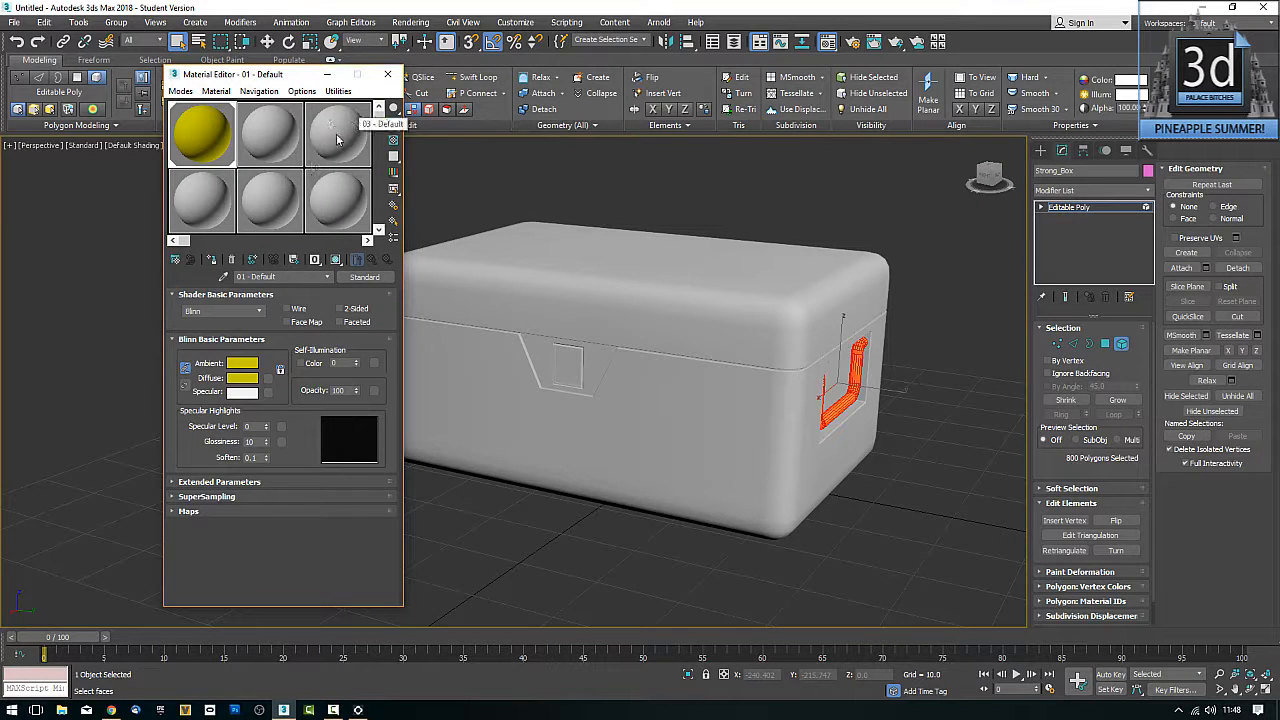
Step: Invert the element selection and assign the grey 02 - Default material to the rest of the box
{"action": "key", "text": "ctrl+i"}
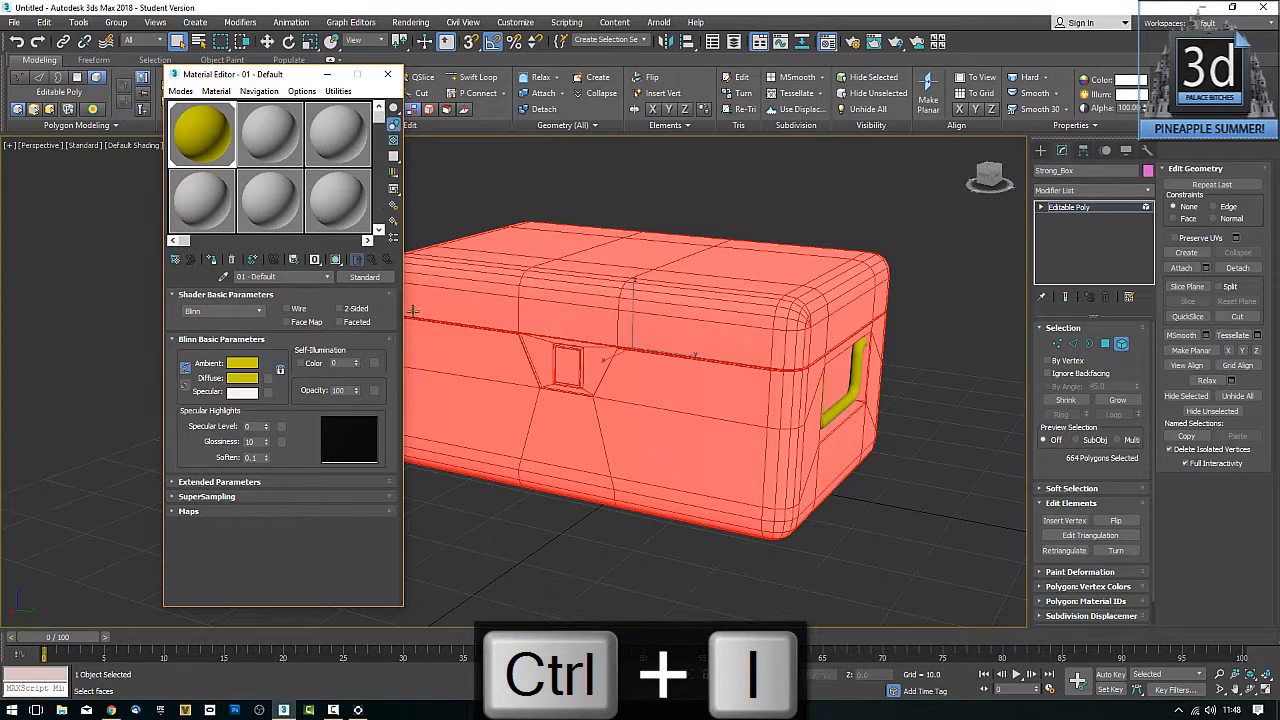
{"action": "left_click", "coordinate": [267, 135]}
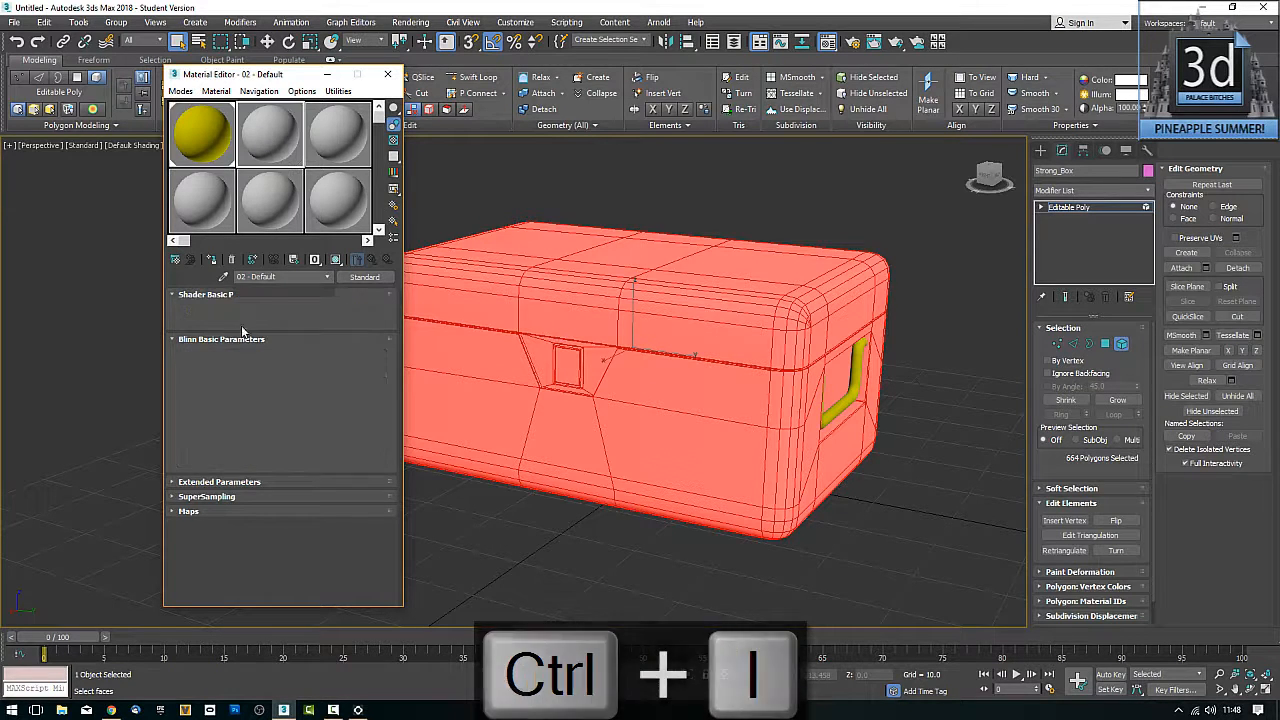
{"action": "left_click", "coordinate": [212, 260]}
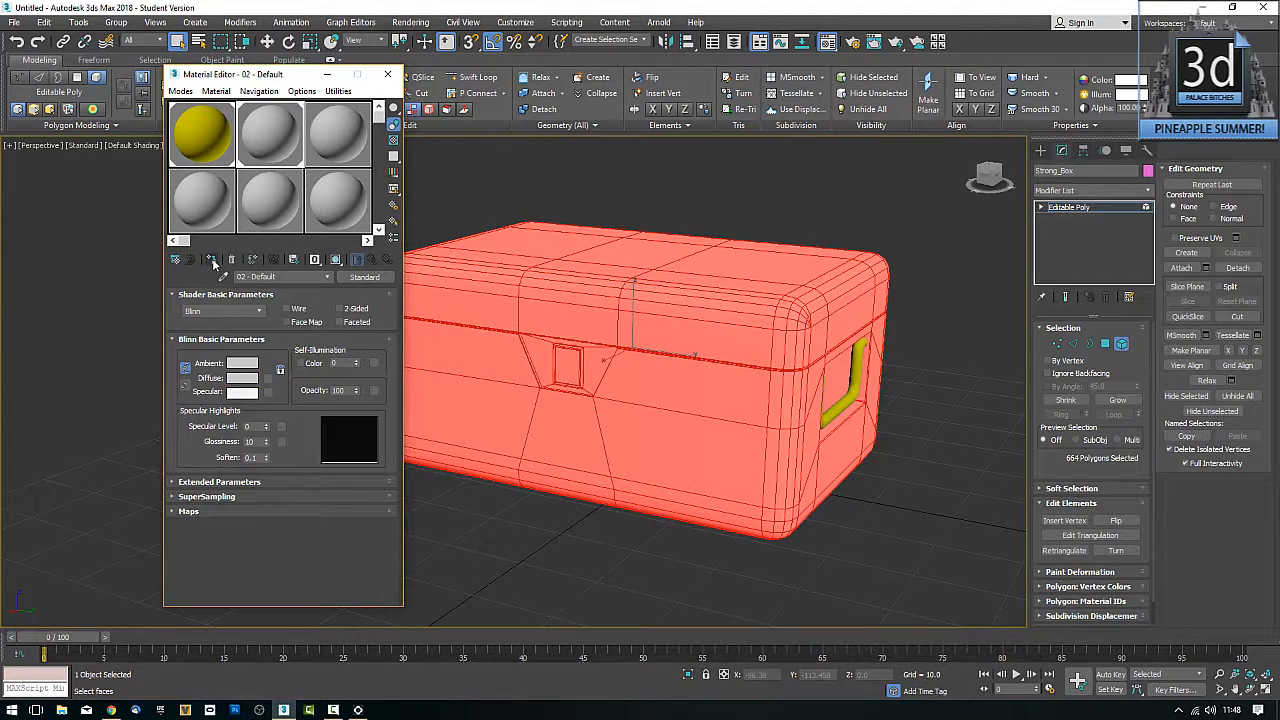
{"action": "left_click", "coordinate": [521, 548]}
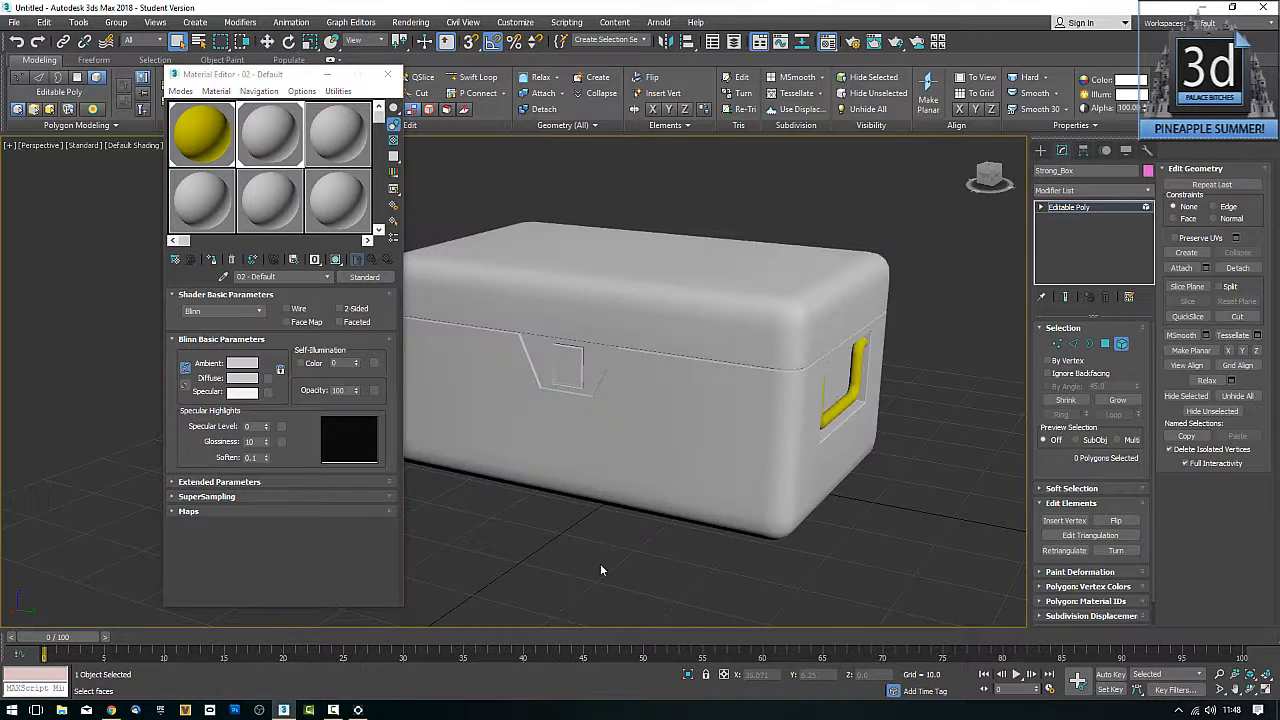
Step: Assign the 03 - Default material with a magenta diffuse colour to the hinge cylinder along the back lid seam
{"action": "mouse_move", "coordinate": [600, 563]}
{"action": "middle_mouse_down", "text": "alt"}
{"action": "mouse_move", "coordinate": [642, 544]}
{"action": "mouse_move", "coordinate": [497, 541]}
{"action": "mouse_move", "coordinate": [623, 518]}
{"action": "mouse_move", "coordinate": [590, 548]}
{"action": "middle_mouse_up", "text": "alt"}
{"action": "left_click", "coordinate": [678, 410]}
{"action": "left_click", "coordinate": [684, 408], "text": "shift"}
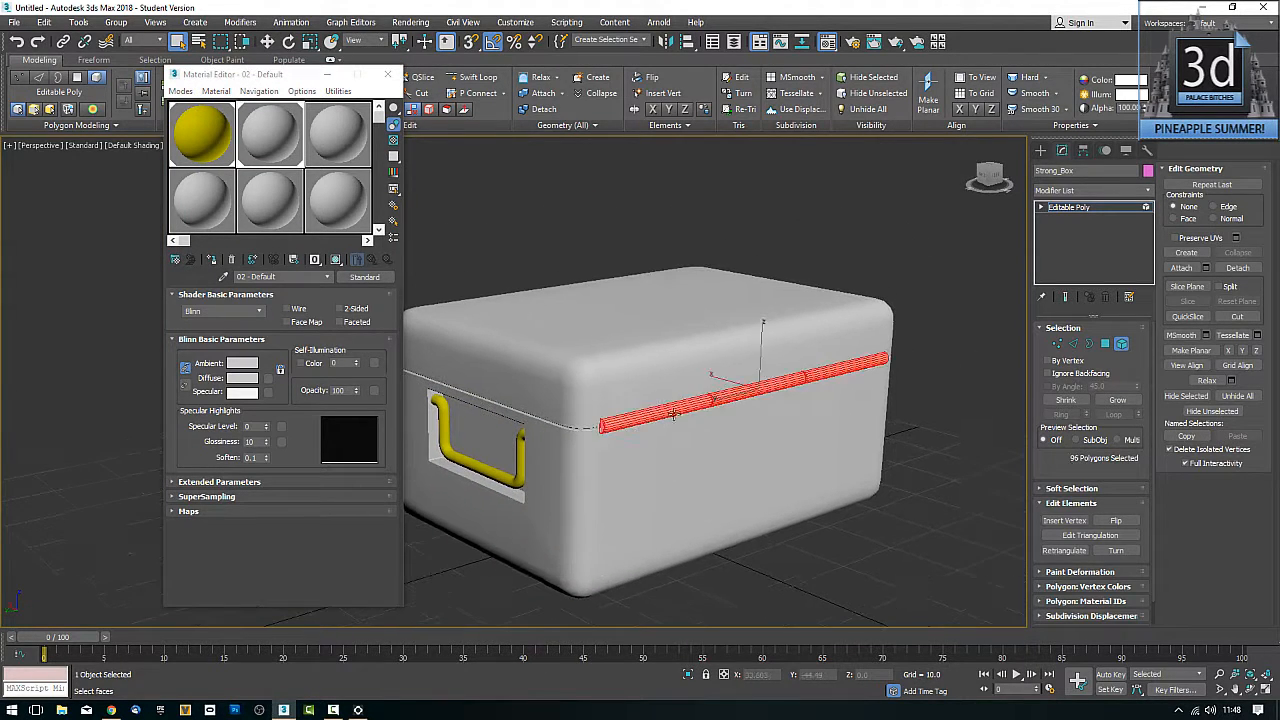
{"action": "left_click", "coordinate": [340, 145]}
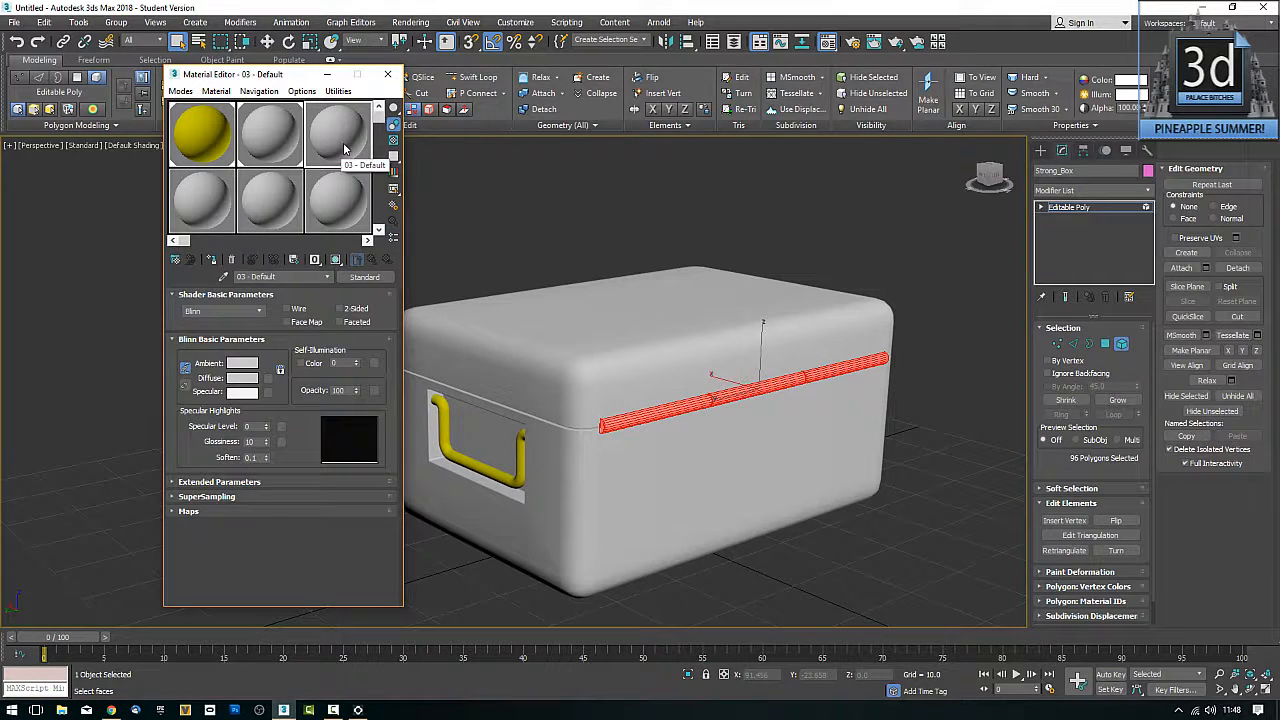
{"action": "left_click", "coordinate": [245, 380]}
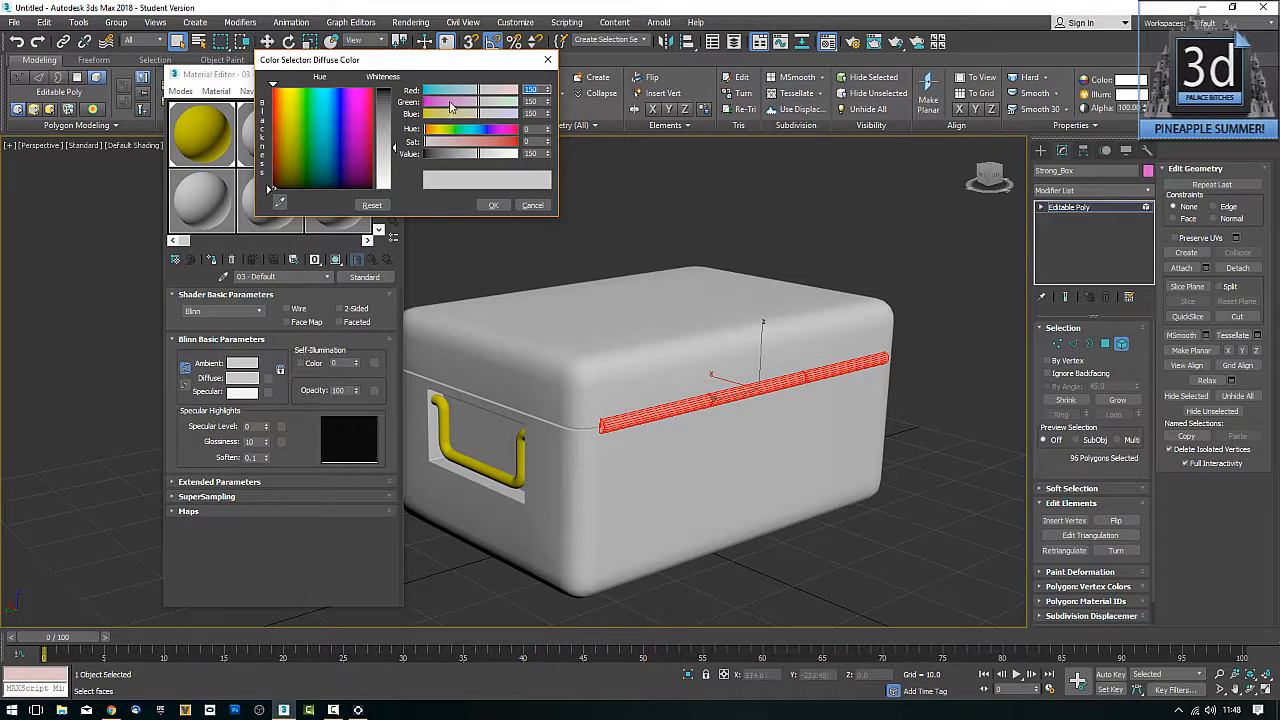
{"action": "left_click_drag", "start_coordinate": [454, 102], "coordinate": [372, 118]}
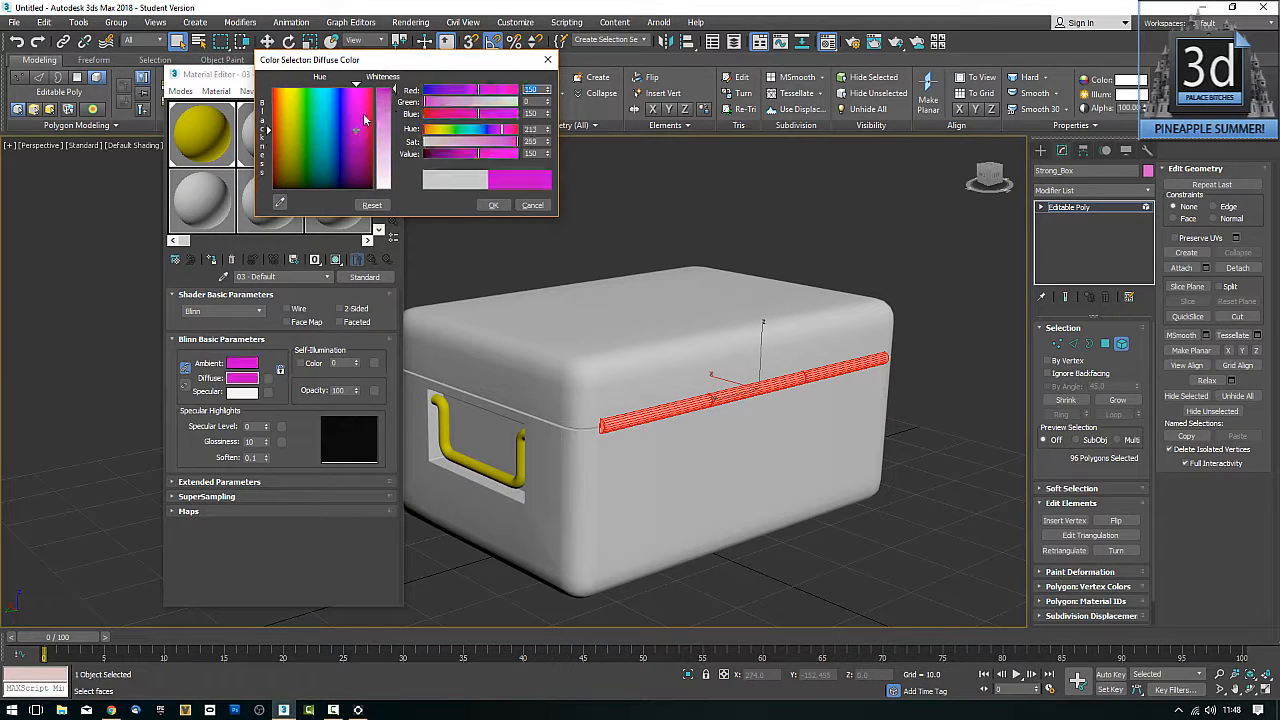
{"action": "left_click", "coordinate": [493, 205]}
{"action": "left_click", "coordinate": [229, 259]}
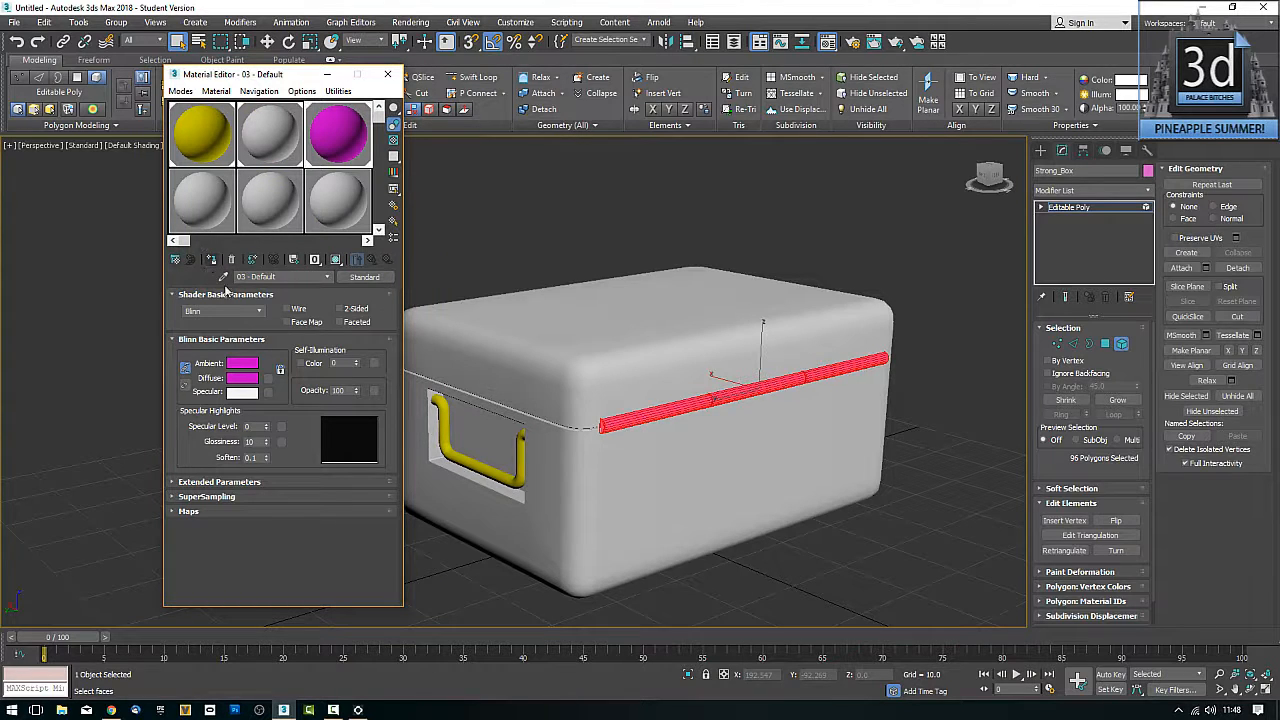
{"action": "middle_click_drag", "start_coordinate": [489, 588], "coordinate": [527, 568]}
{"action": "left_click", "coordinate": [527, 568]}
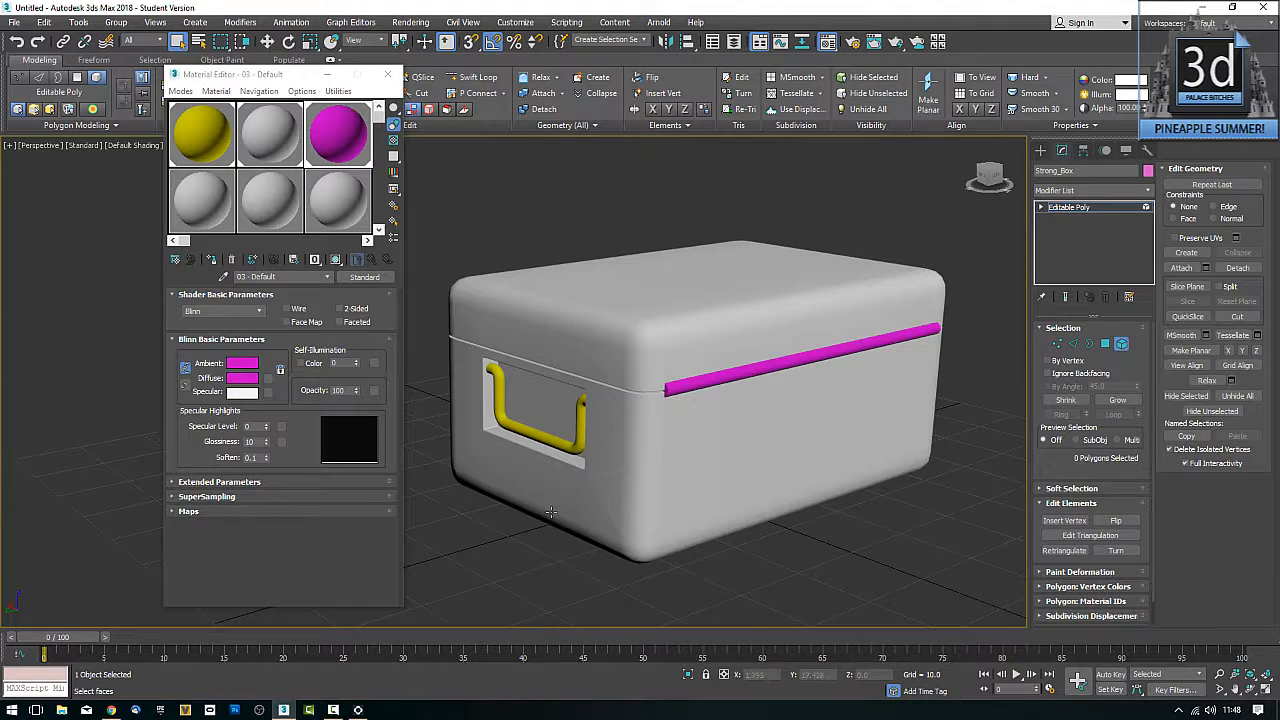
Step: Select the small rectangular latch polygon on the box's front and assign it the 07 - Default material with a cyan diffuse colour
{"action": "middle_click_drag", "start_coordinate": [550, 512], "coordinate": [703, 514], "text": "alt"}
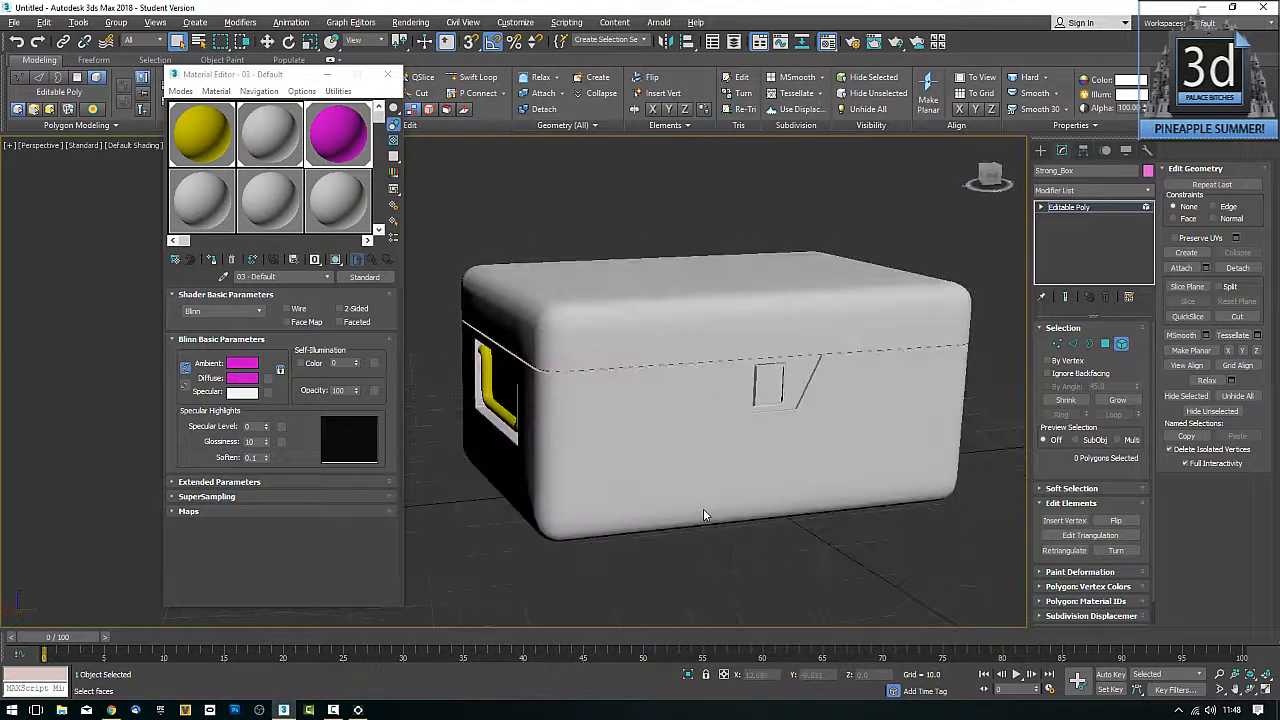
{"action": "scroll", "coordinate": [762, 527], "scroll_direction": "up", "scroll_amount": 4}
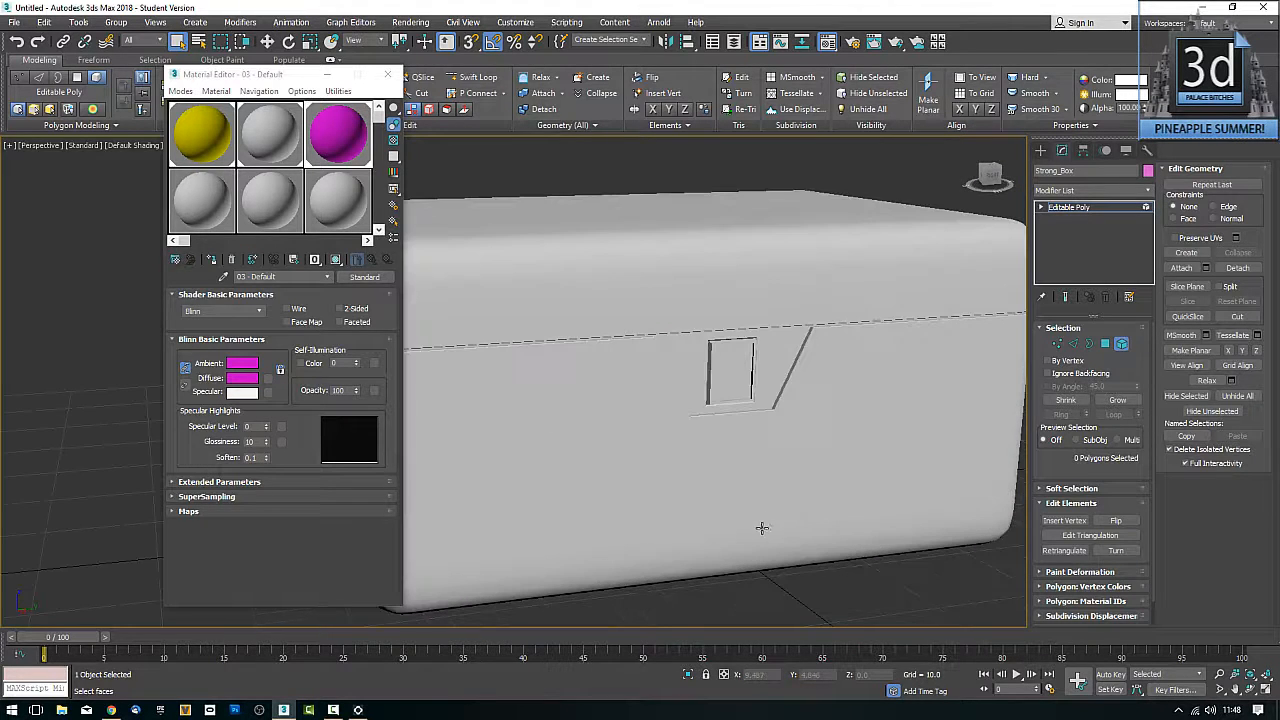
{"action": "left_click", "coordinate": [1105, 343]}
{"action": "left_click", "coordinate": [736, 373]}
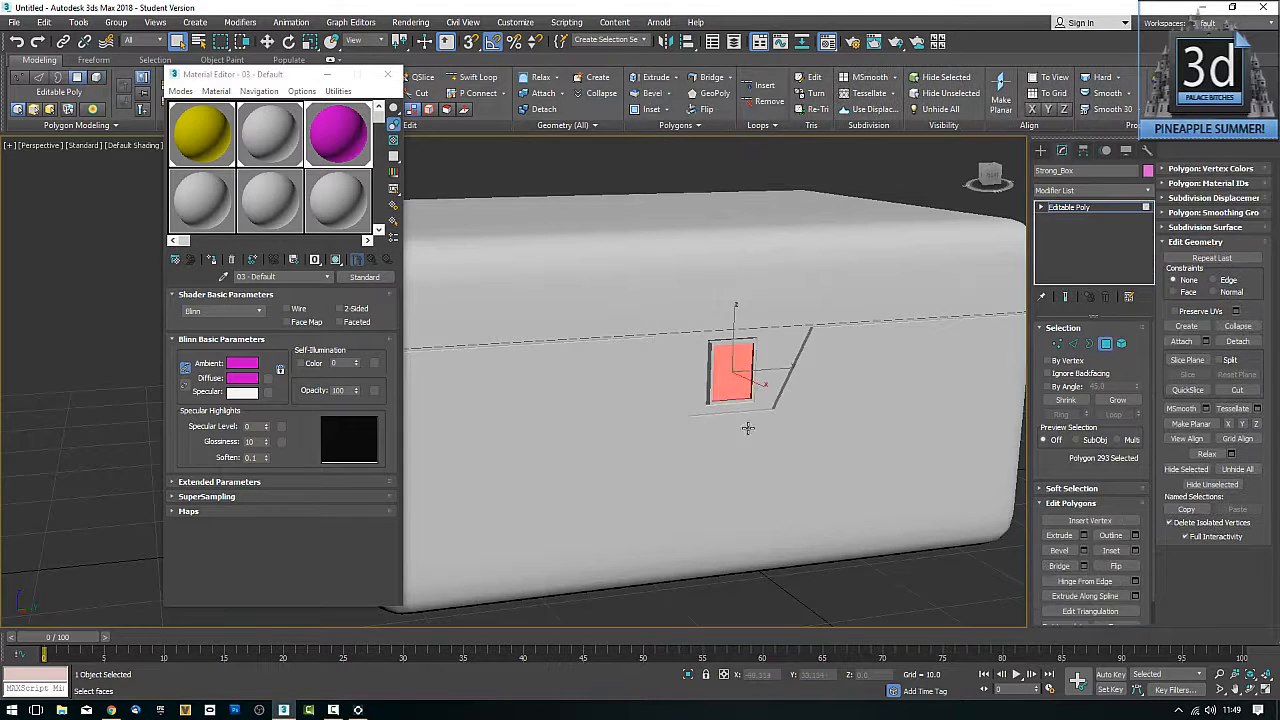
{"action": "left_click", "coordinate": [212, 199]}
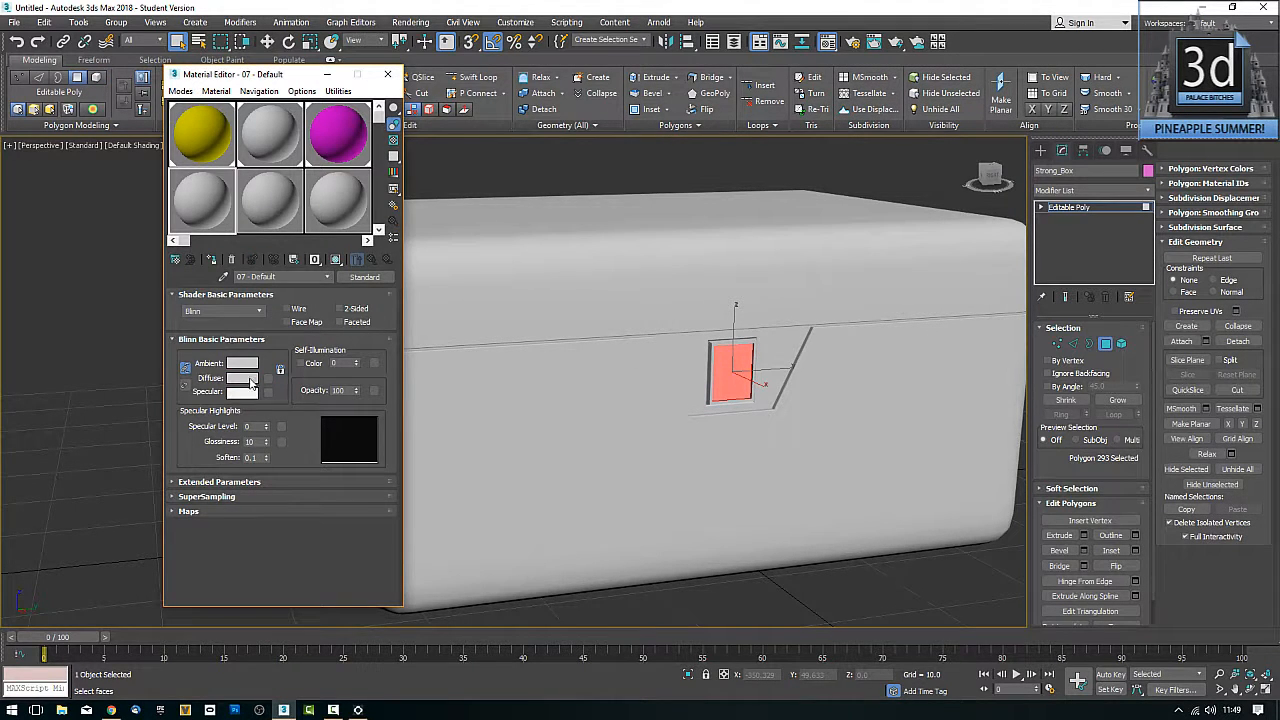
{"action": "left_click", "coordinate": [246, 378]}
{"action": "left_click_drag", "start_coordinate": [465, 91], "coordinate": [346, 101]}
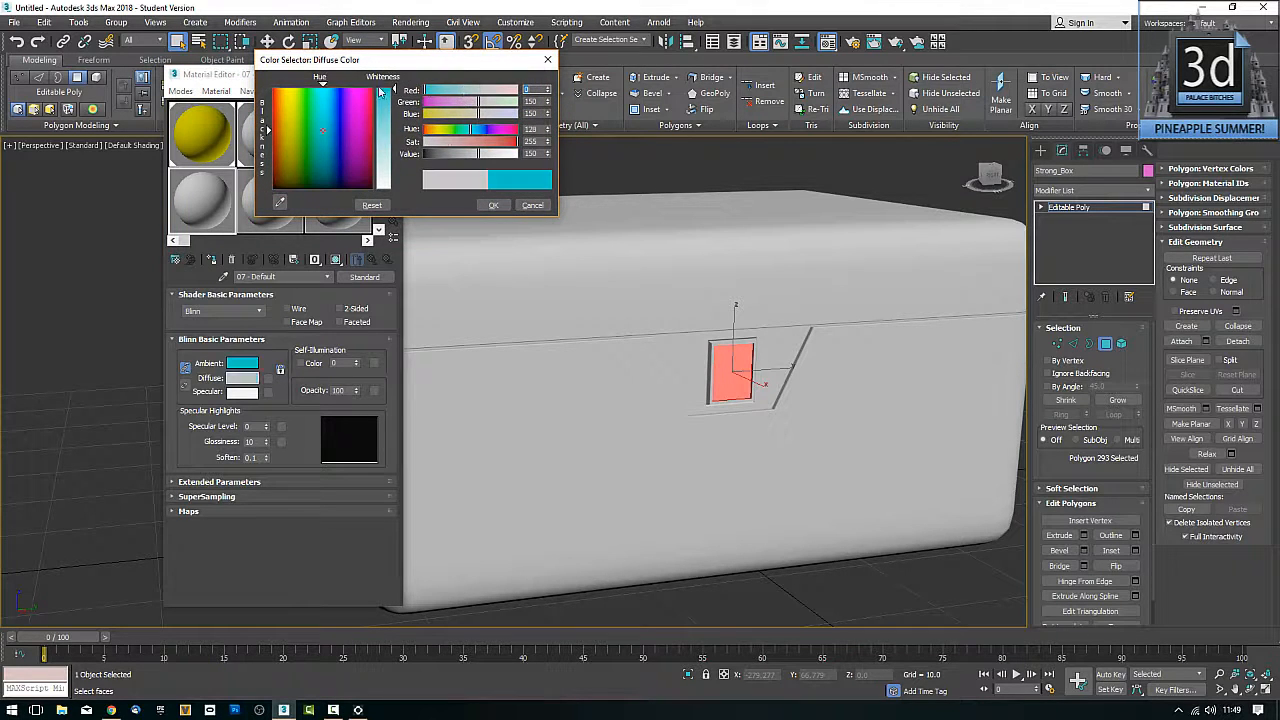
{"action": "left_click", "coordinate": [493, 205]}
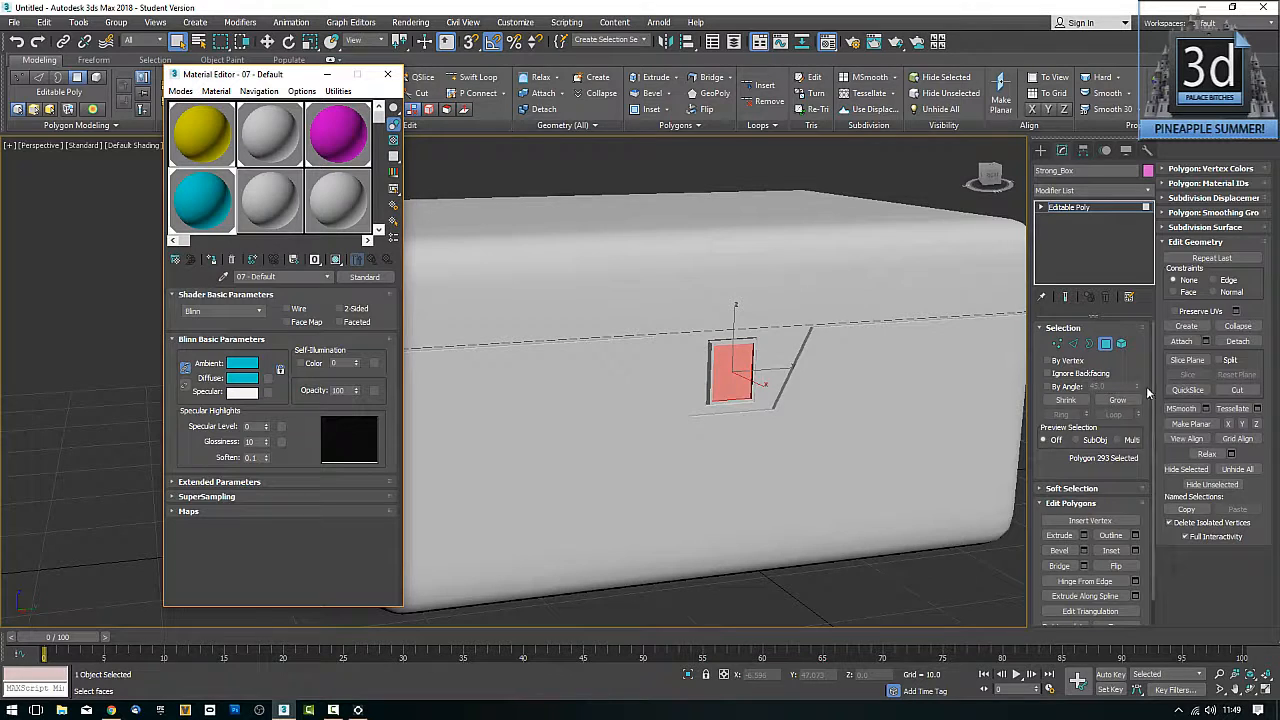
Step: Grow the selection around the latch polygon and deselect its central face, keeping only the surrounding frame selected
{"action": "left_click", "coordinate": [1118, 401]}
{"action": "left_click", "coordinate": [1118, 401]}
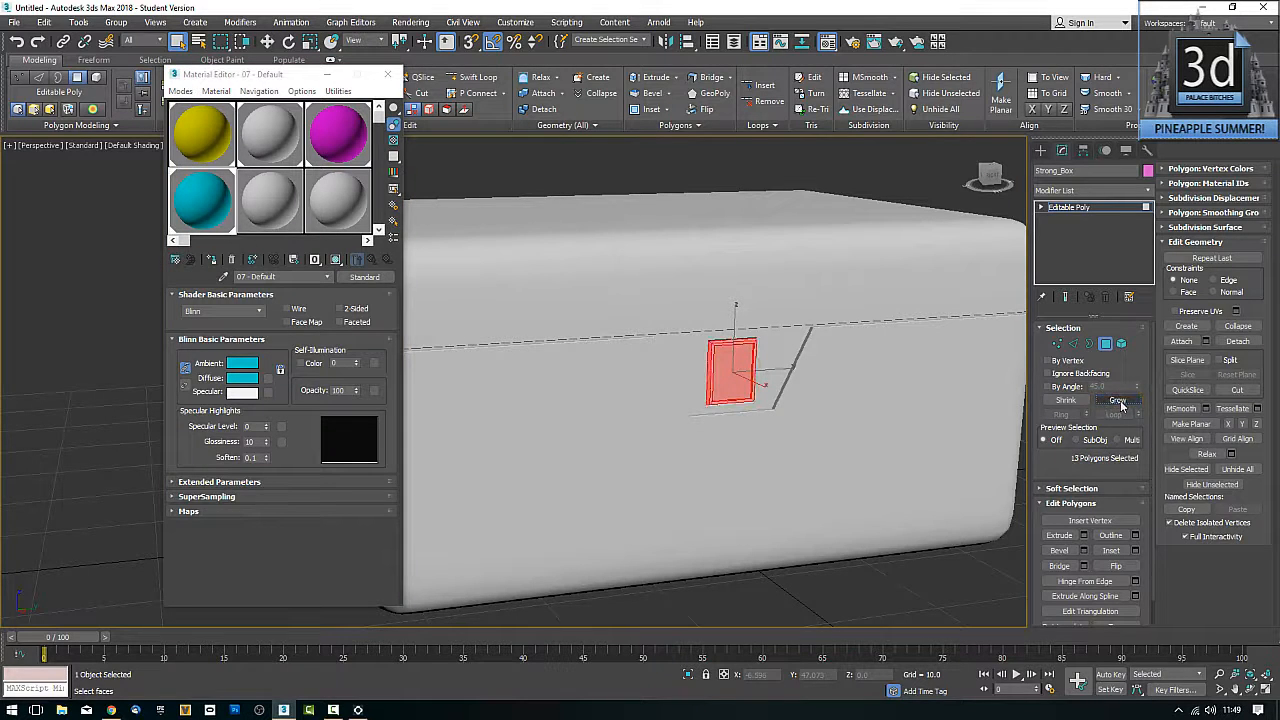
{"action": "left_click", "coordinate": [1121, 404]}
{"action": "middle_click_drag", "start_coordinate": [813, 375], "coordinate": [738, 347], "text": "alt"}
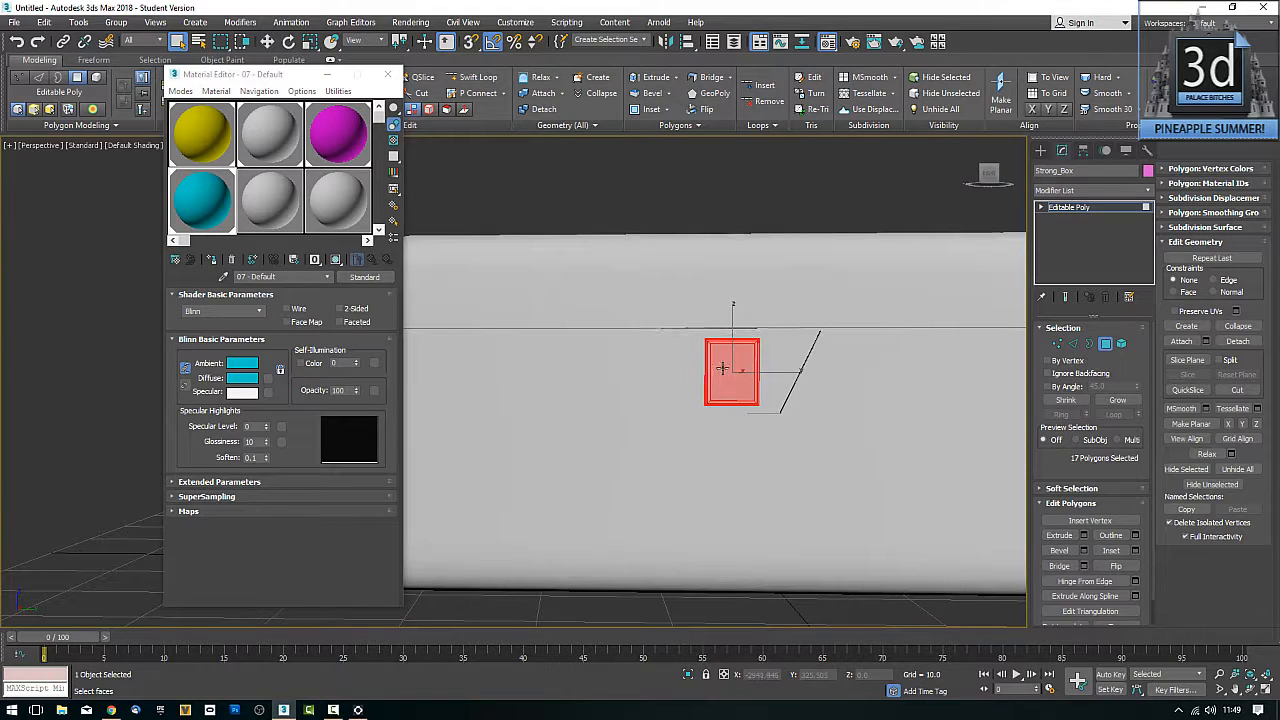
{"action": "left_click", "coordinate": [723, 369], "text": "alt"}
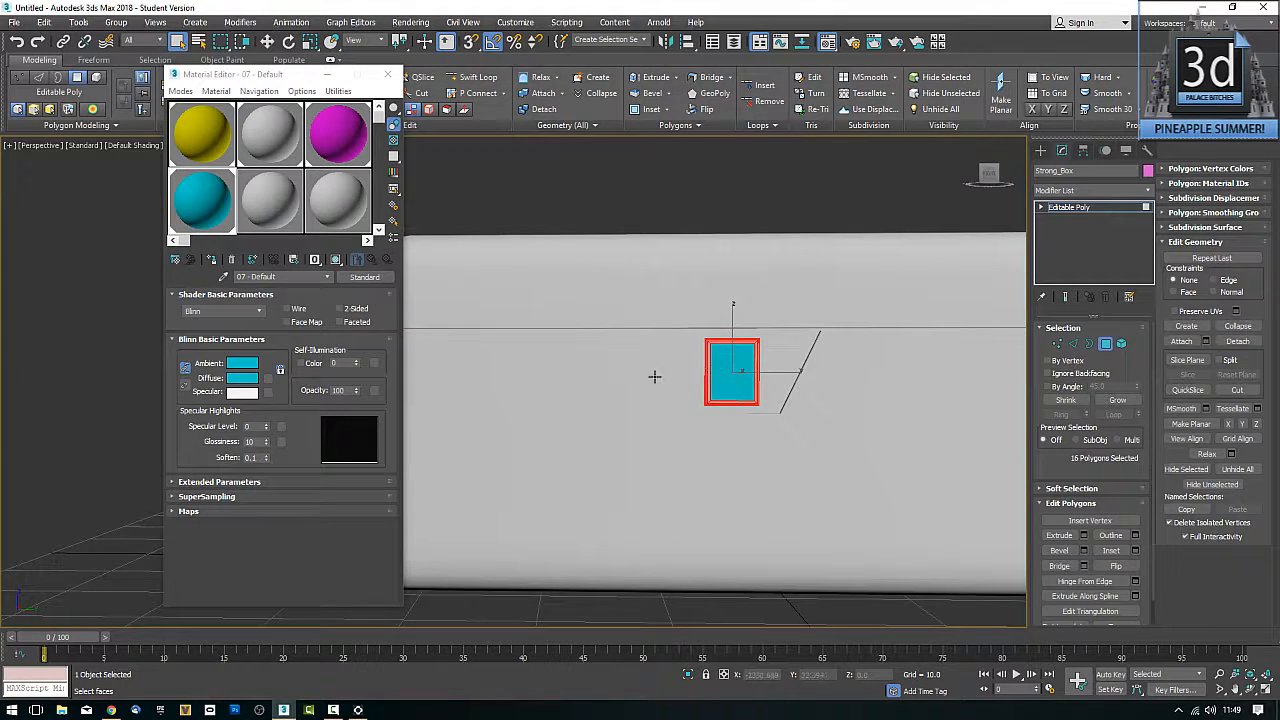
Step: Give the 08 - Default material a red diffuse colour and assign it to the selected latch frame
{"action": "middle_click_drag", "start_coordinate": [556, 365], "coordinate": [511, 311], "text": "alt"}
{"action": "left_click", "coordinate": [283, 200]}
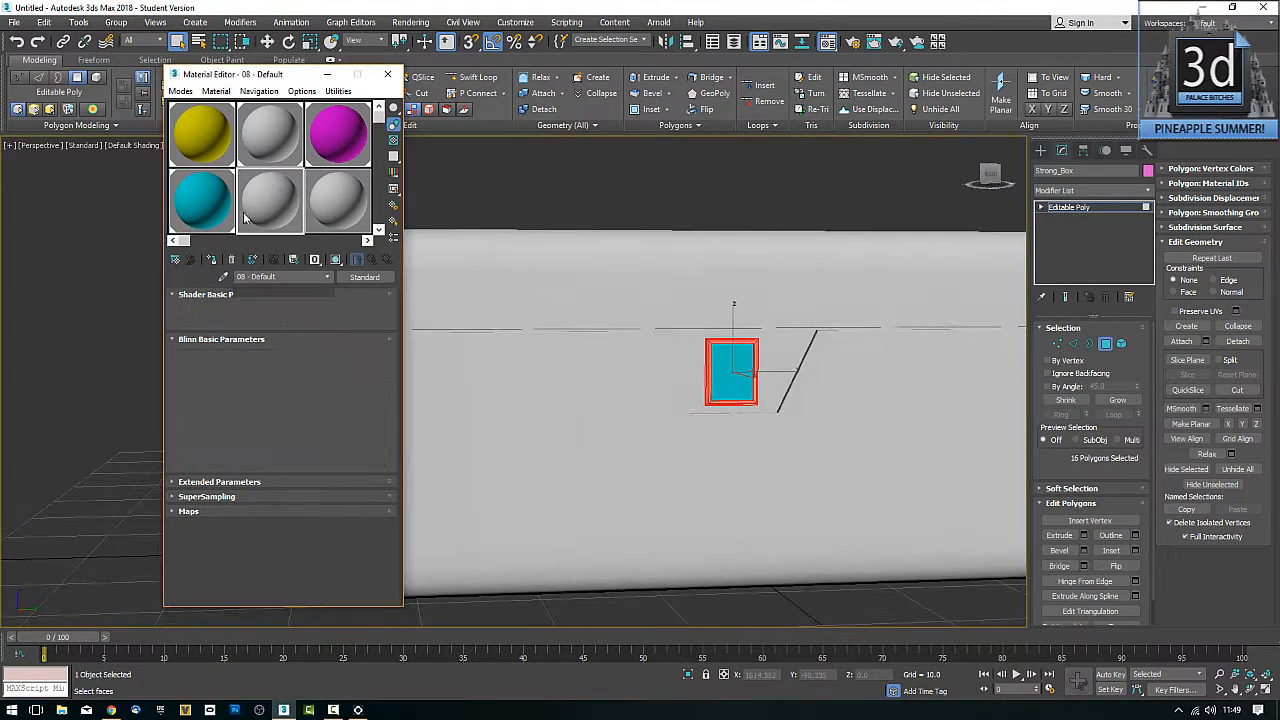
{"action": "left_click", "coordinate": [249, 380]}
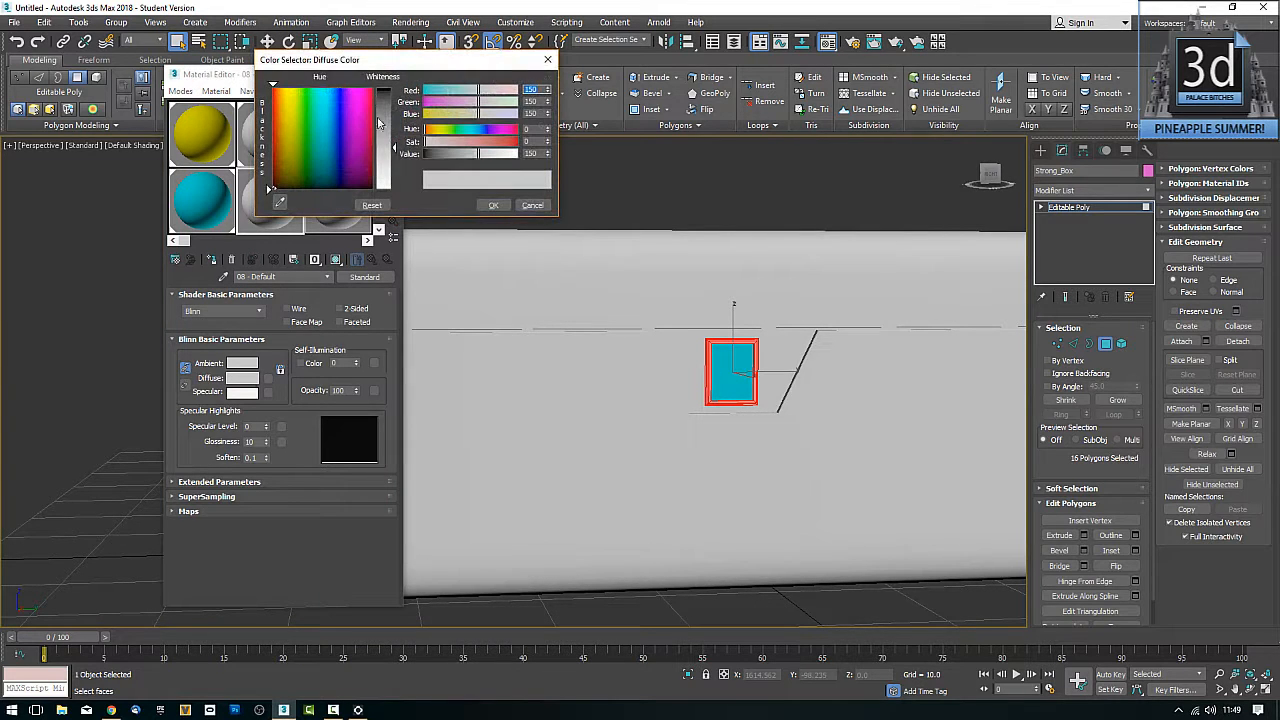
{"action": "left_click_drag", "start_coordinate": [448, 101], "coordinate": [419, 114]}
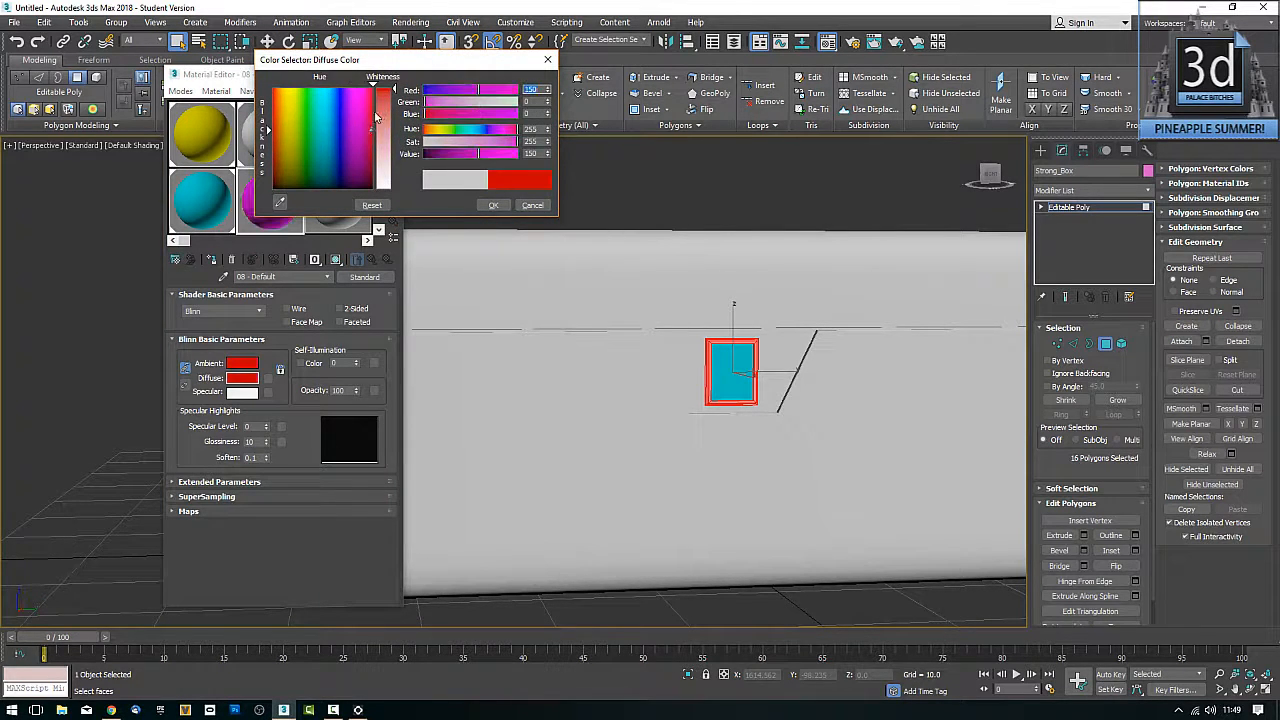
{"action": "left_click", "coordinate": [493, 205]}
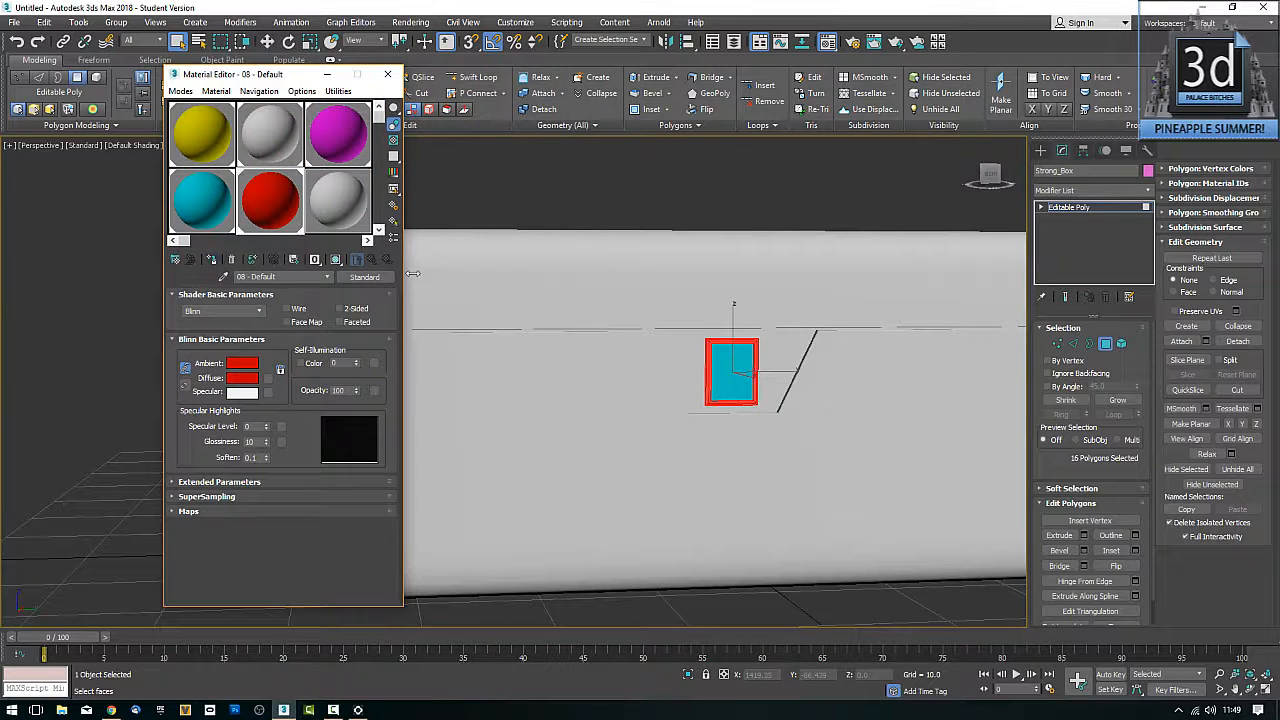
{"action": "middle_click_drag", "start_coordinate": [543, 343], "coordinate": [697, 354], "text": "alt"}
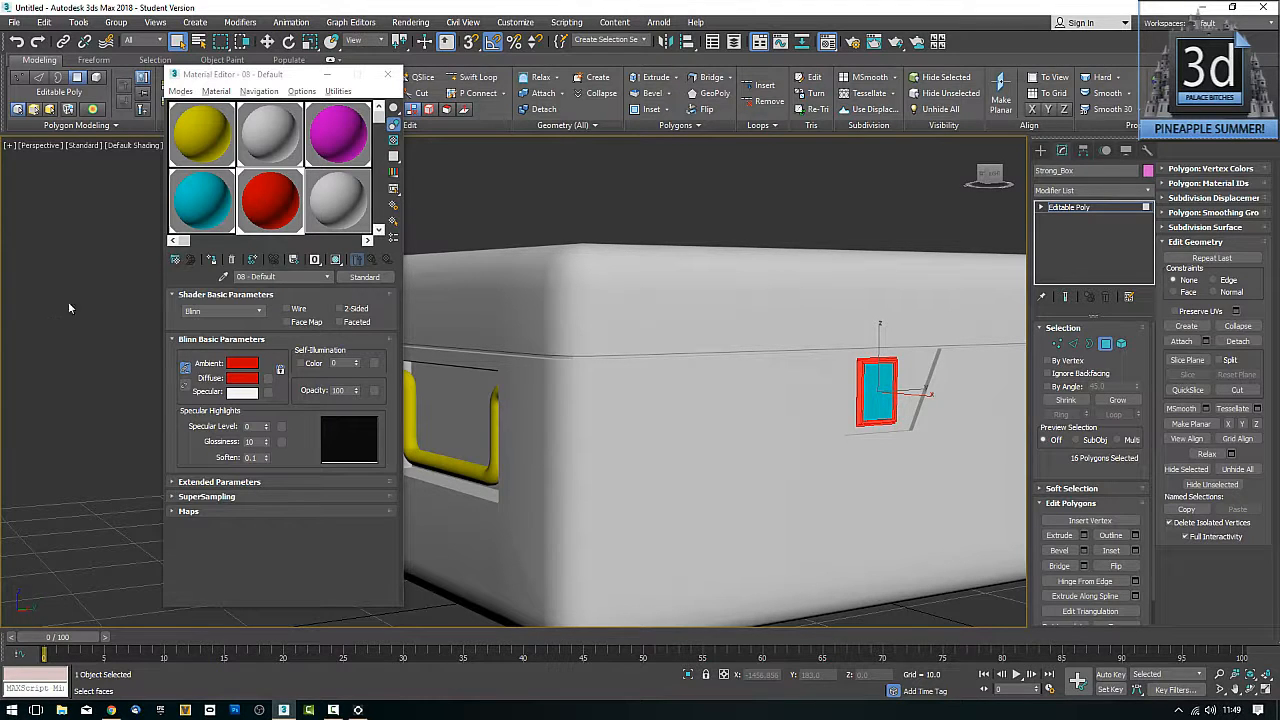
Step: Close the Material Editor and leave polygon selection to work with the whole box object
{"action": "left_click", "coordinate": [387, 74]}
{"action": "middle_click_drag", "start_coordinate": [561, 181], "coordinate": [520, 176]}
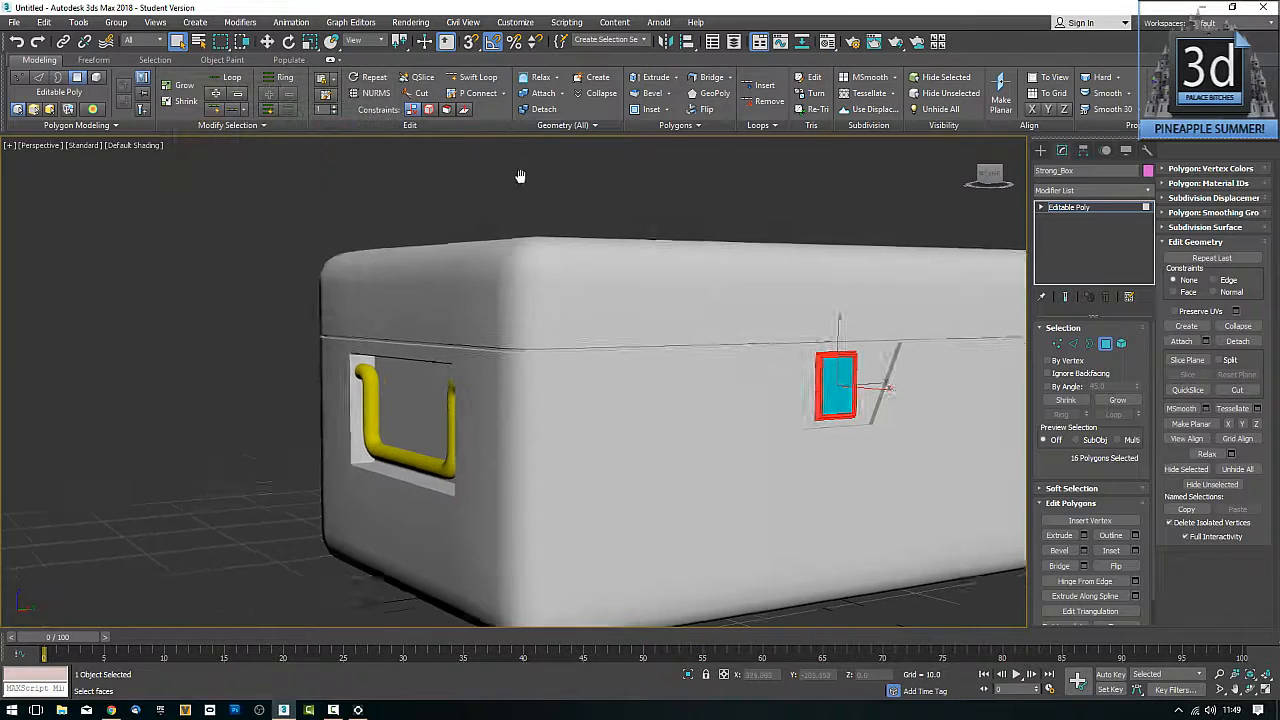
{"action": "scroll", "coordinate": [518, 178], "scroll_direction": "down", "scroll_amount": 4}
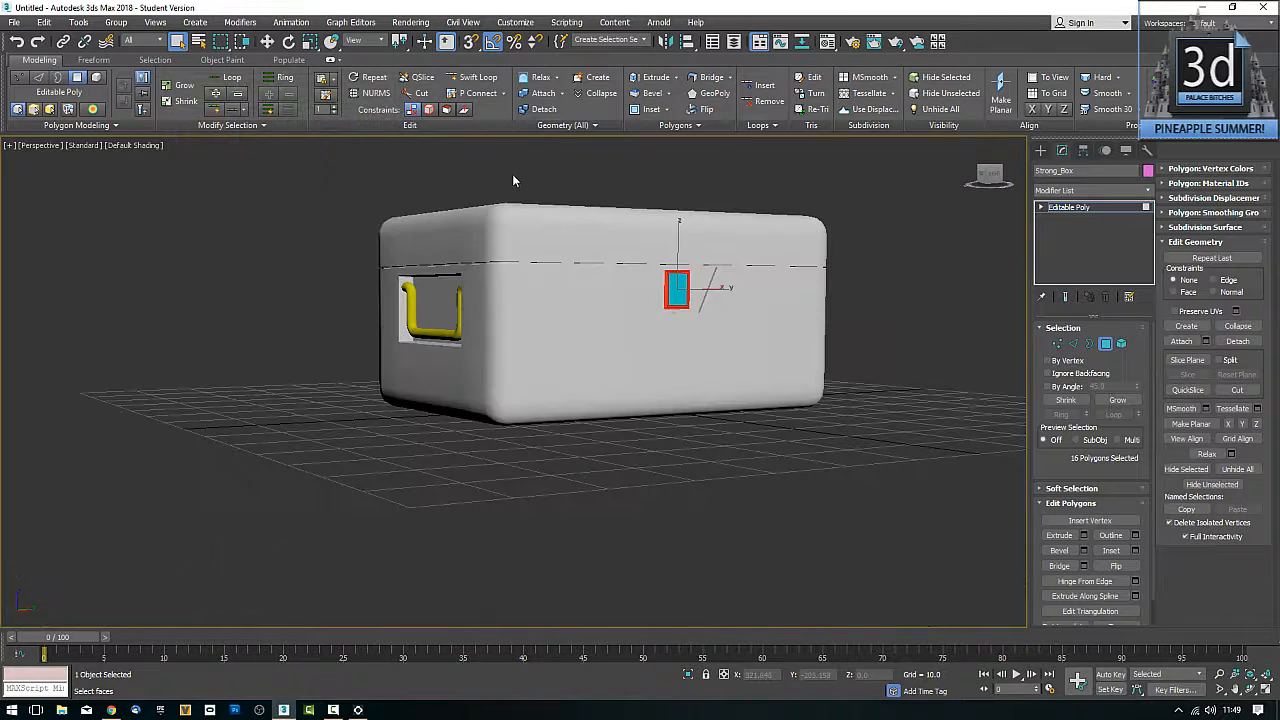
{"action": "left_click", "coordinate": [1106, 344]}
{"action": "scroll", "coordinate": [823, 343], "scroll_direction": "down", "scroll_amount": 4}
{"action": "middle_click_drag", "start_coordinate": [821, 343], "coordinate": [697, 400], "text": "alt"}
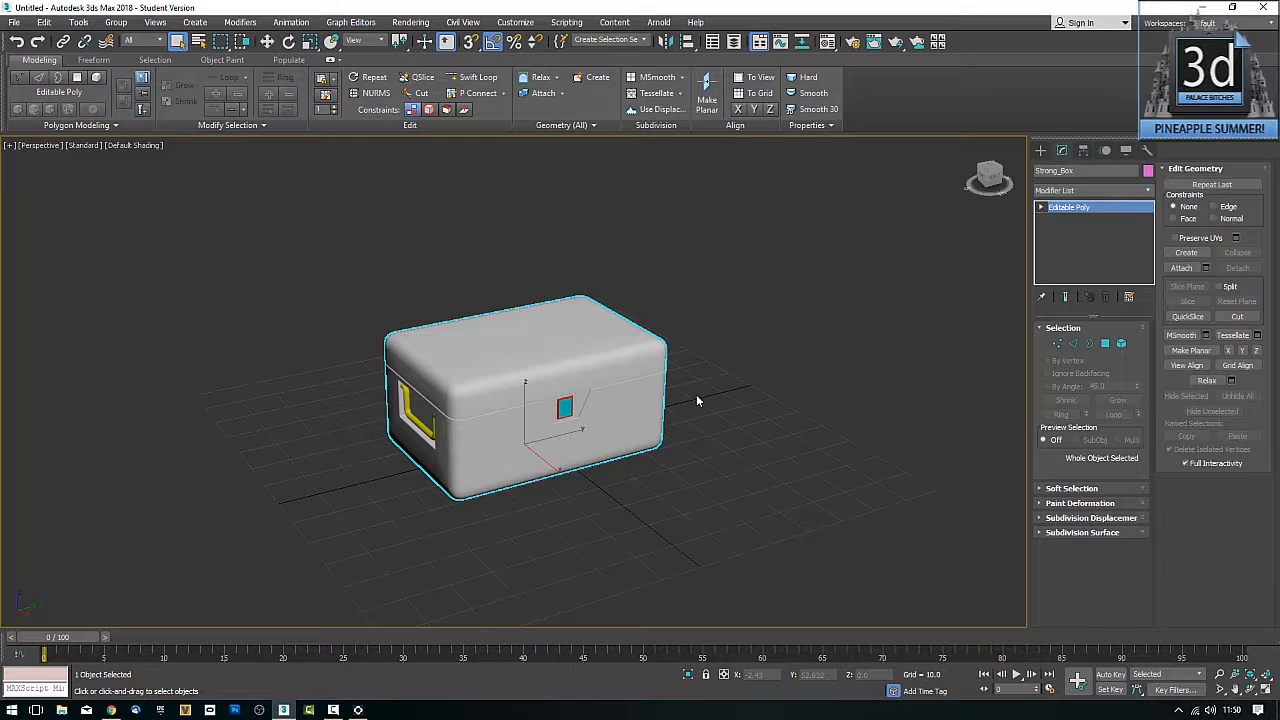
Step: Save the scene as strongbox_01 in 3ds Max format in the 2017 folder
{"action": "left_click", "coordinate": [15, 23]}
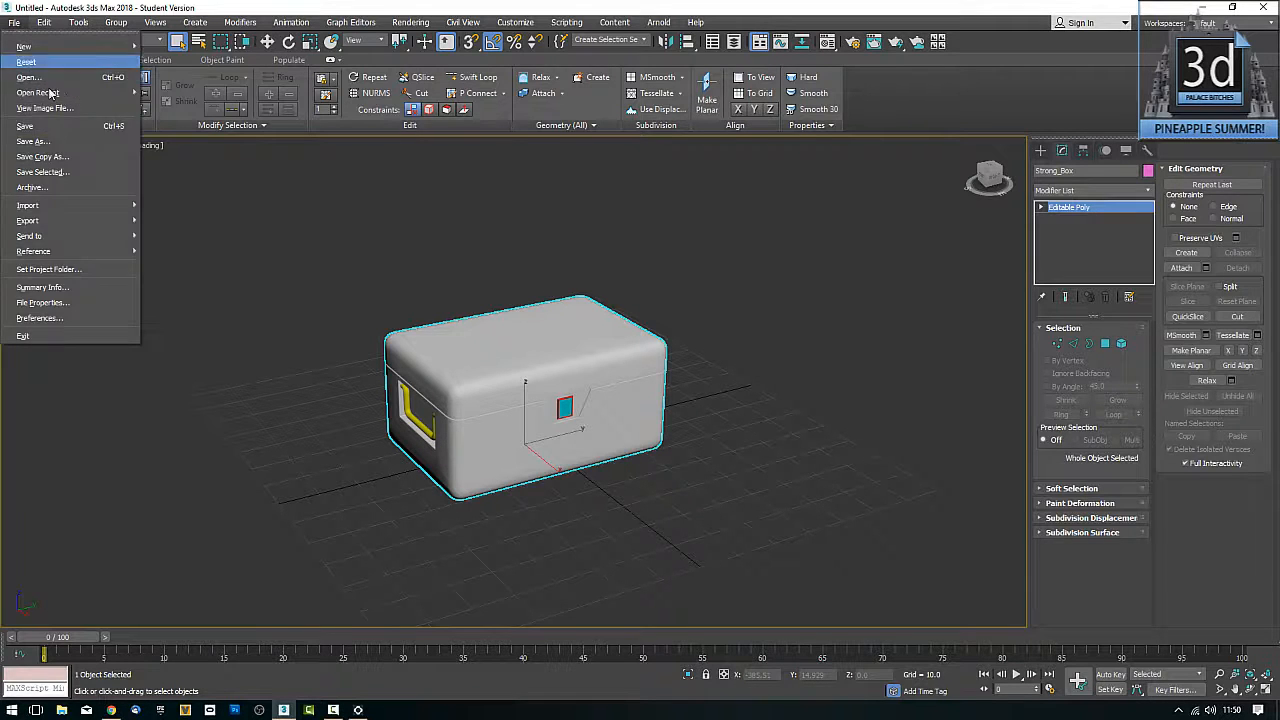
{"action": "left_click", "coordinate": [32, 141]}
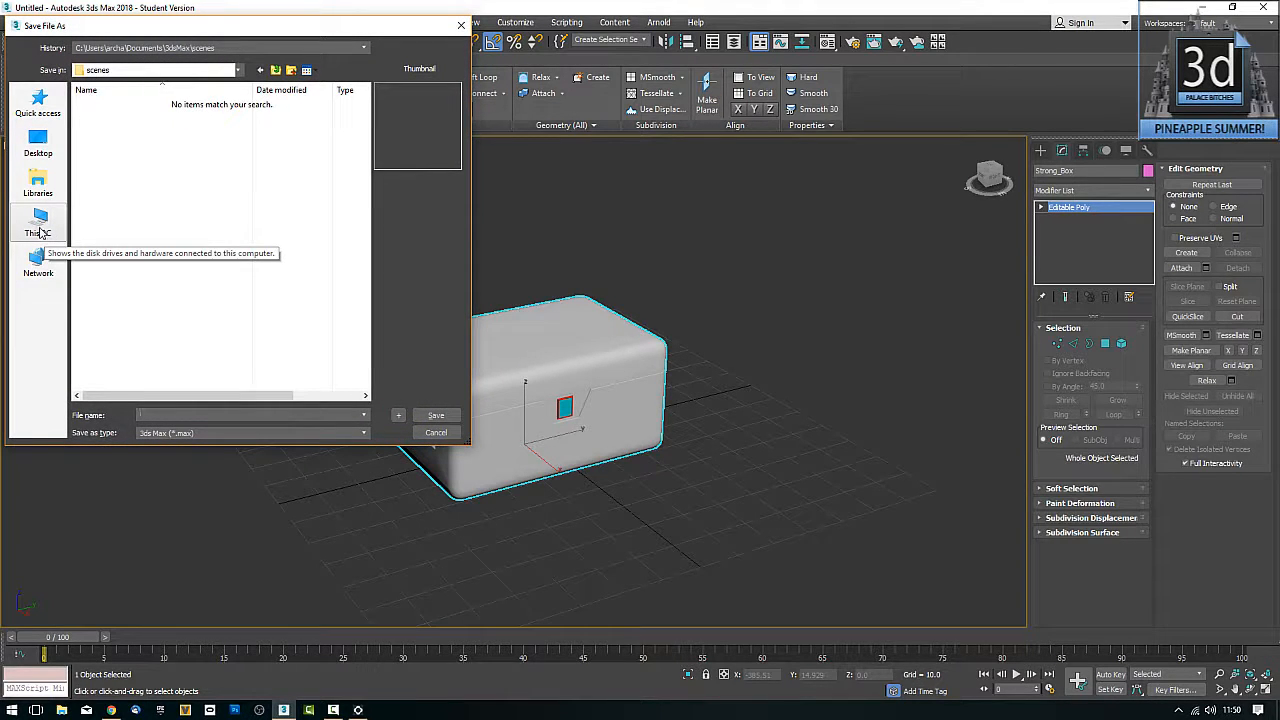
{"action": "key", "text": "ctrl+F9"}
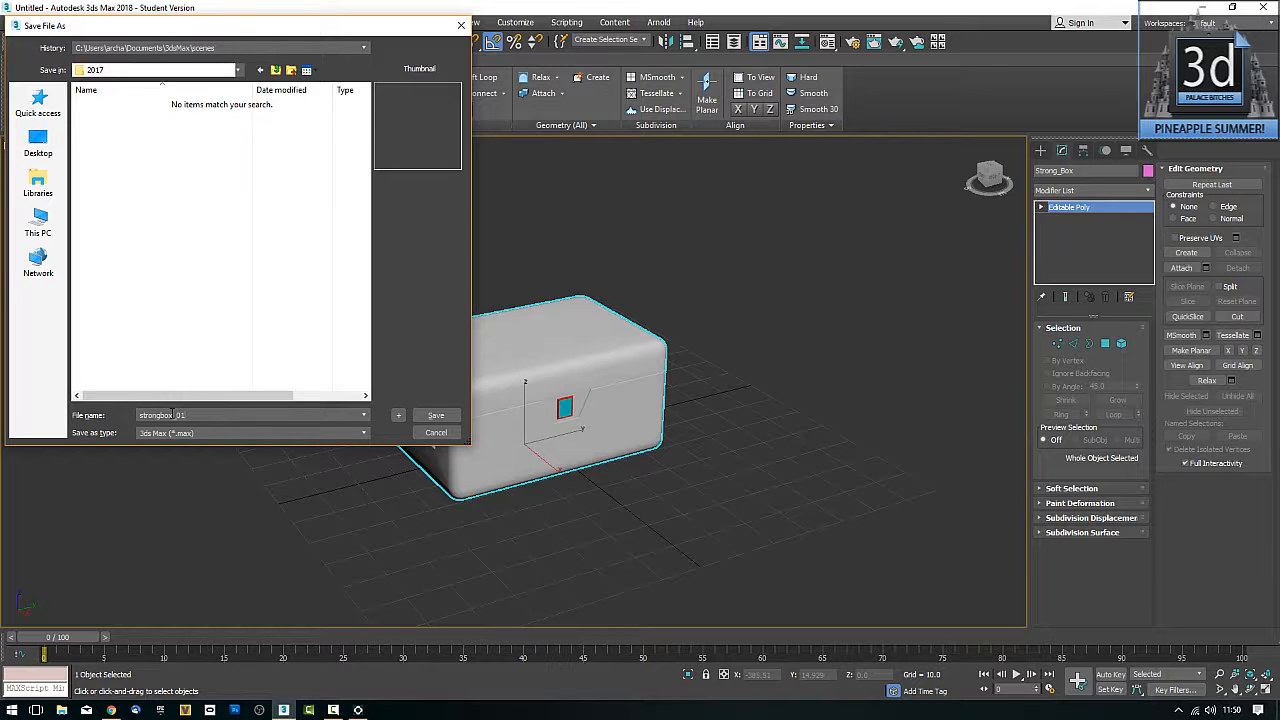
{"action": "key", "text": "Return"}
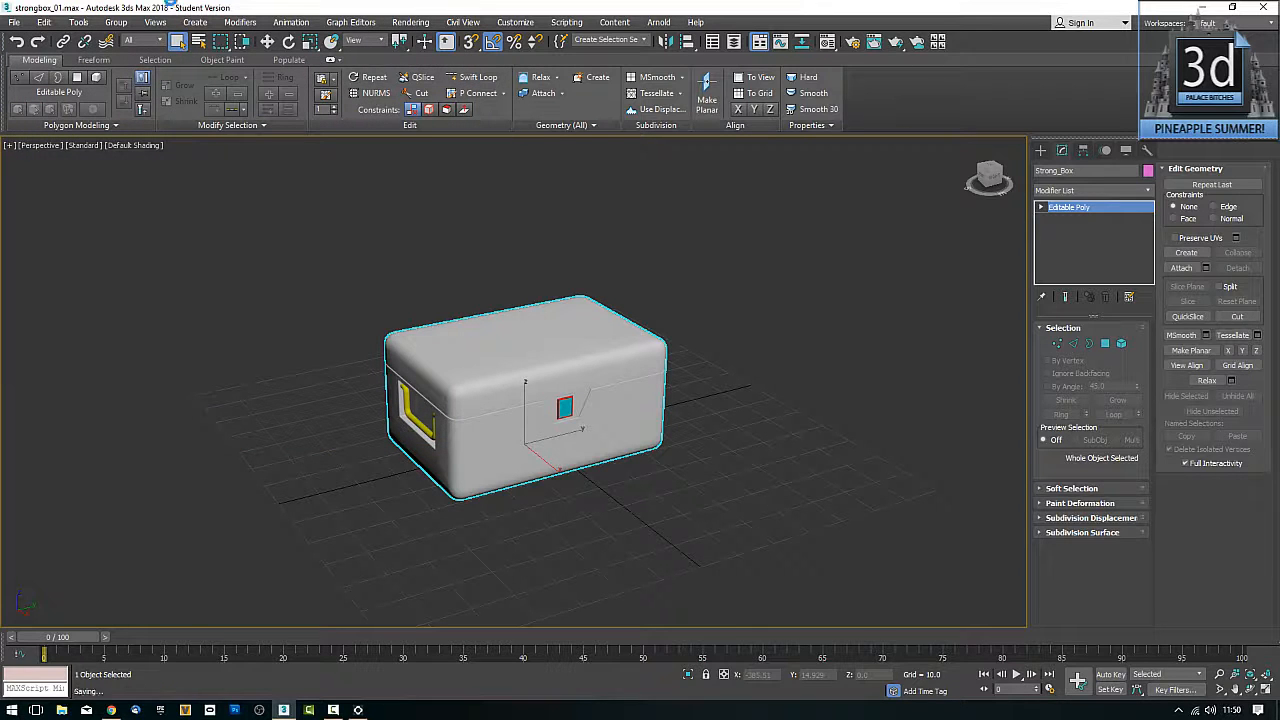
{"action": "left_click", "coordinate": [17, 25]}
{"action": "left_click", "coordinate": [344, 279]}
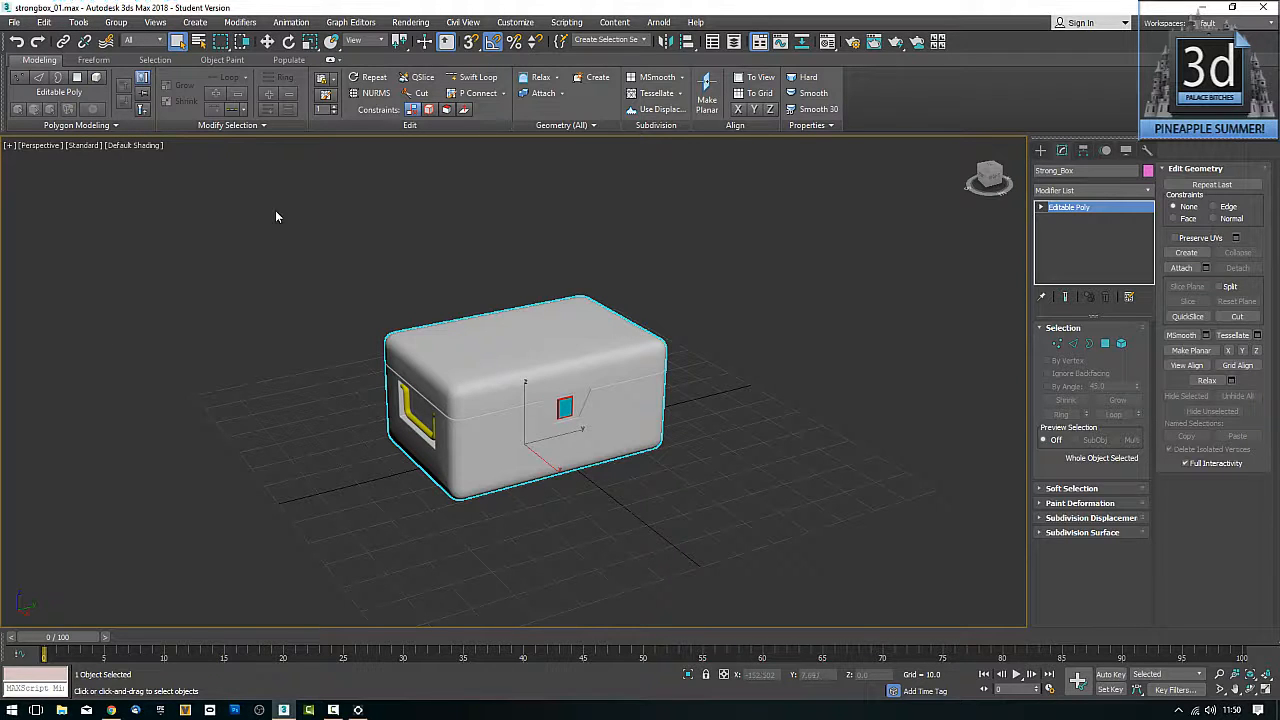
{"action": "left_click", "coordinate": [20, 22]}
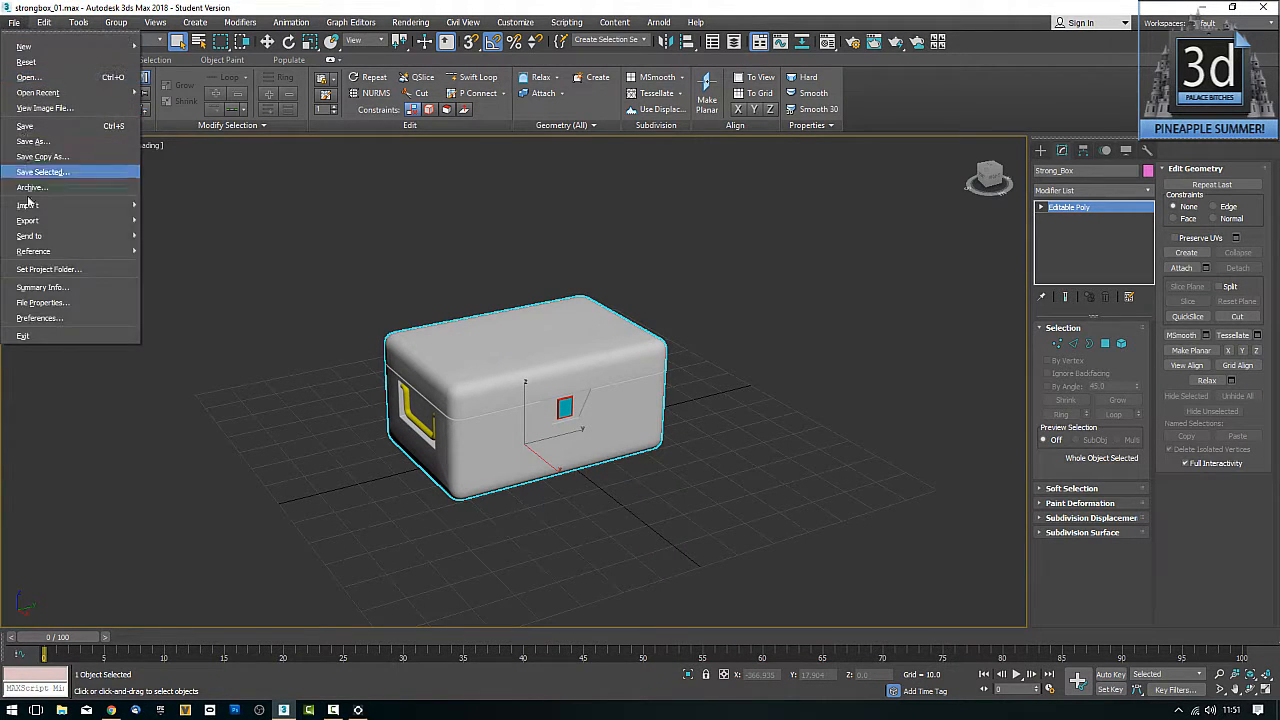
{"action": "mouse_move", "coordinate": [37, 220]}
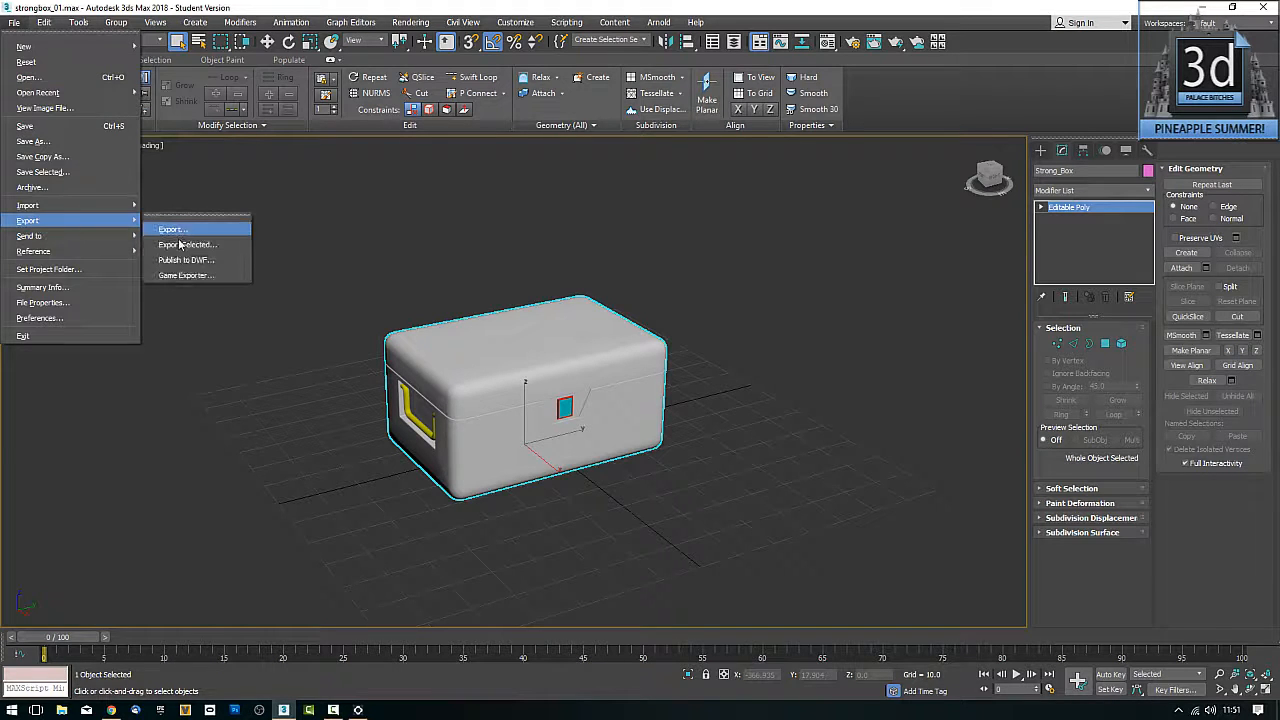
{"action": "left_click", "coordinate": [376, 247]}
Step: Render the strong box in the perspective view from a distance and again close up, closing each rendered frame
{"action": "middle_click_drag", "start_coordinate": [386, 250], "coordinate": [457, 252]}
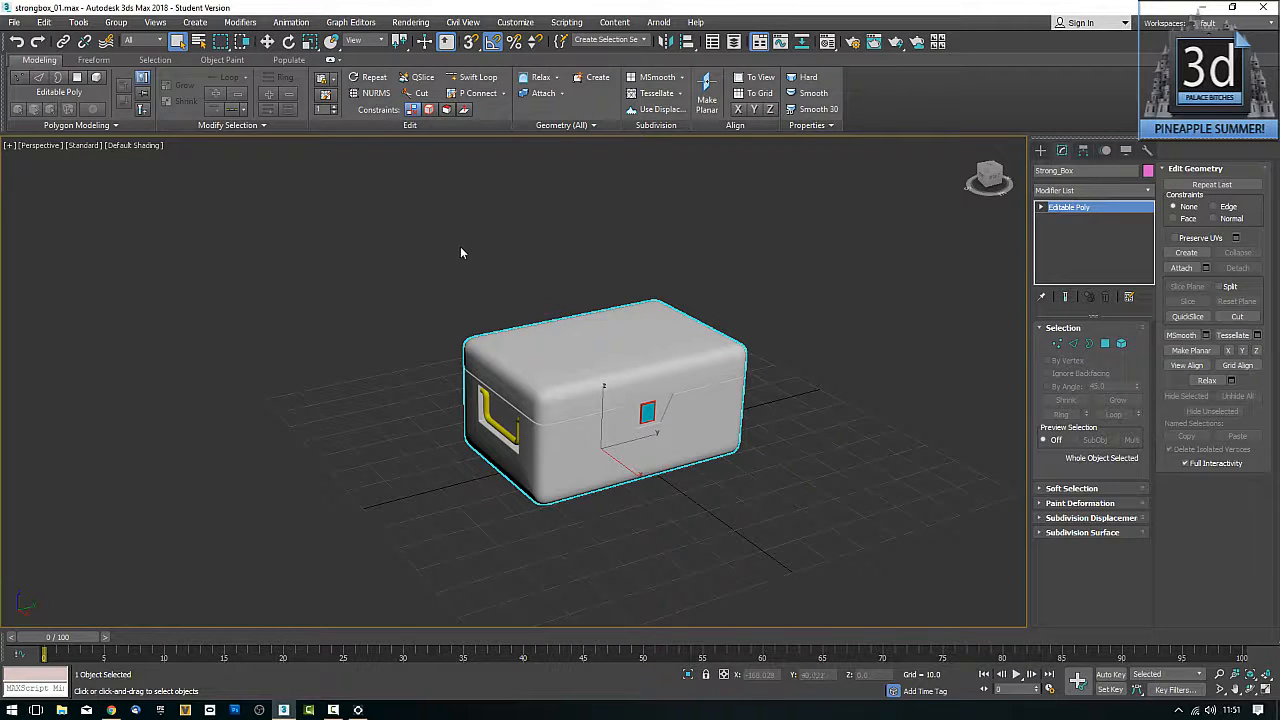
{"action": "middle_click_drag", "start_coordinate": [494, 260], "coordinate": [483, 245]}
{"action": "middle_click_drag", "start_coordinate": [618, 306], "coordinate": [638, 311]}
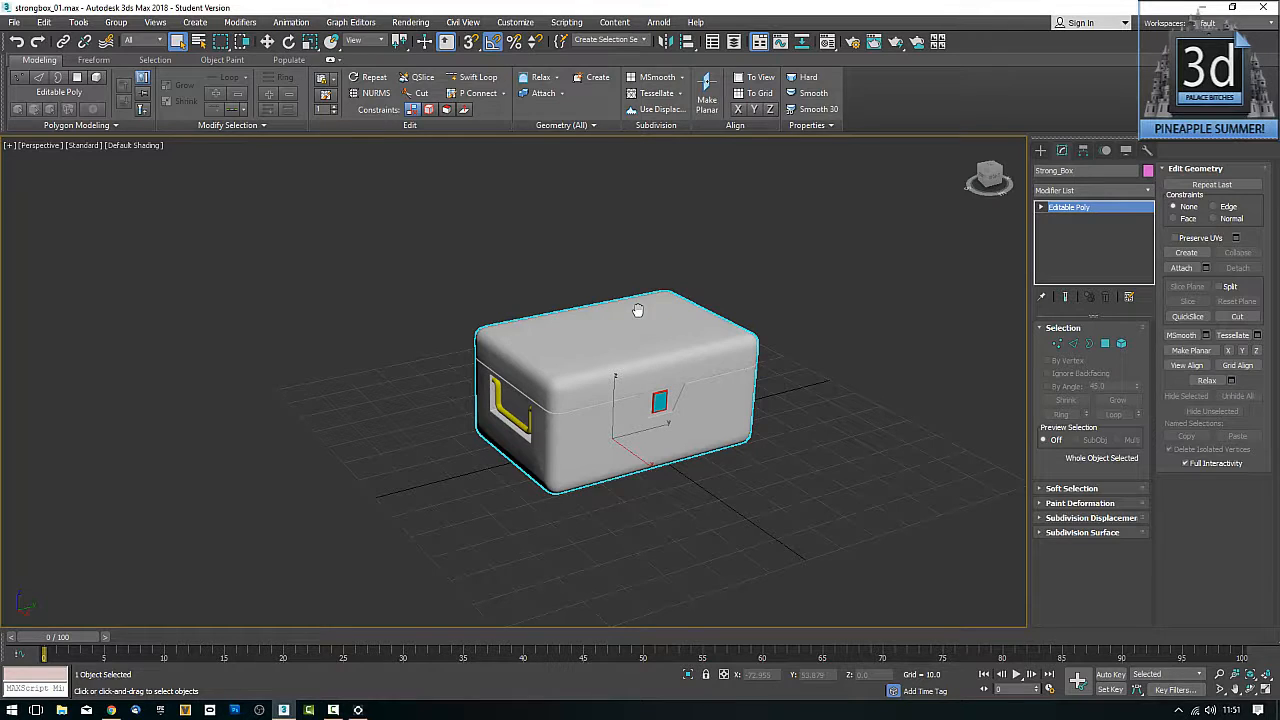
{"action": "key", "text": "F9"}
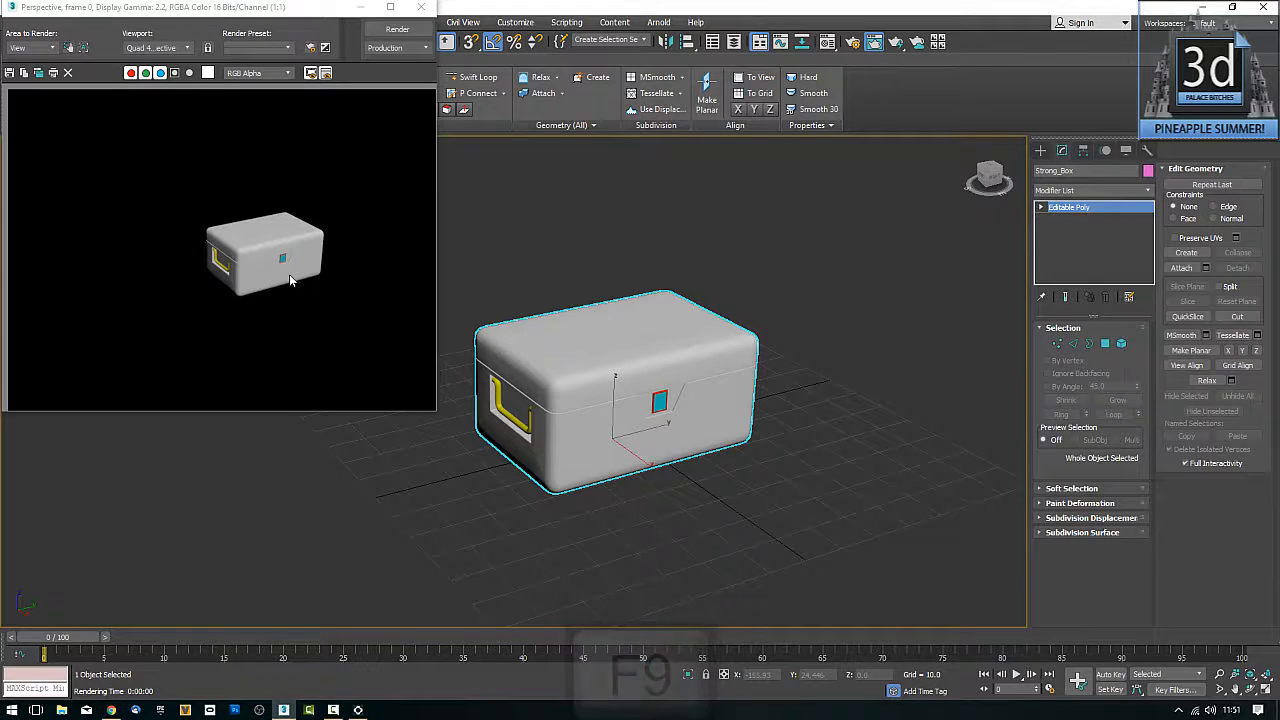
{"action": "left_click", "coordinate": [421, 7]}
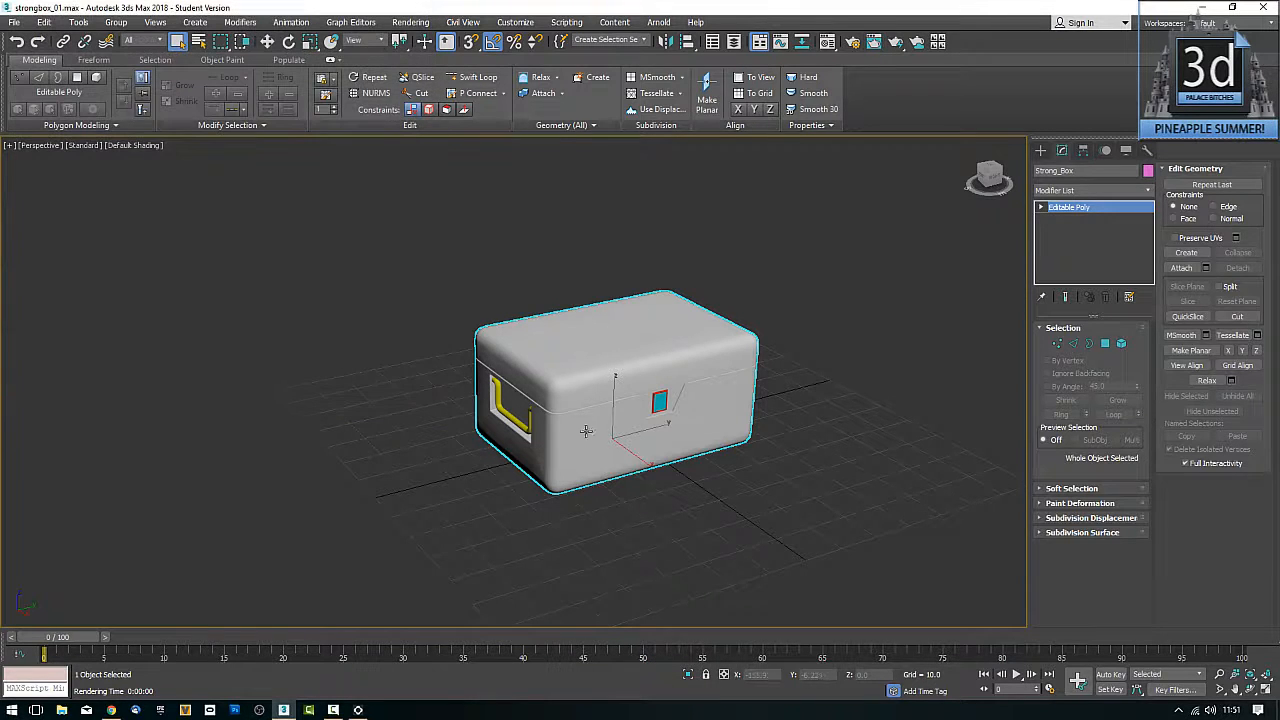
{"action": "scroll", "coordinate": [602, 433], "scroll_direction": "up", "scroll_amount": 5}
{"action": "key", "text": "F9"}
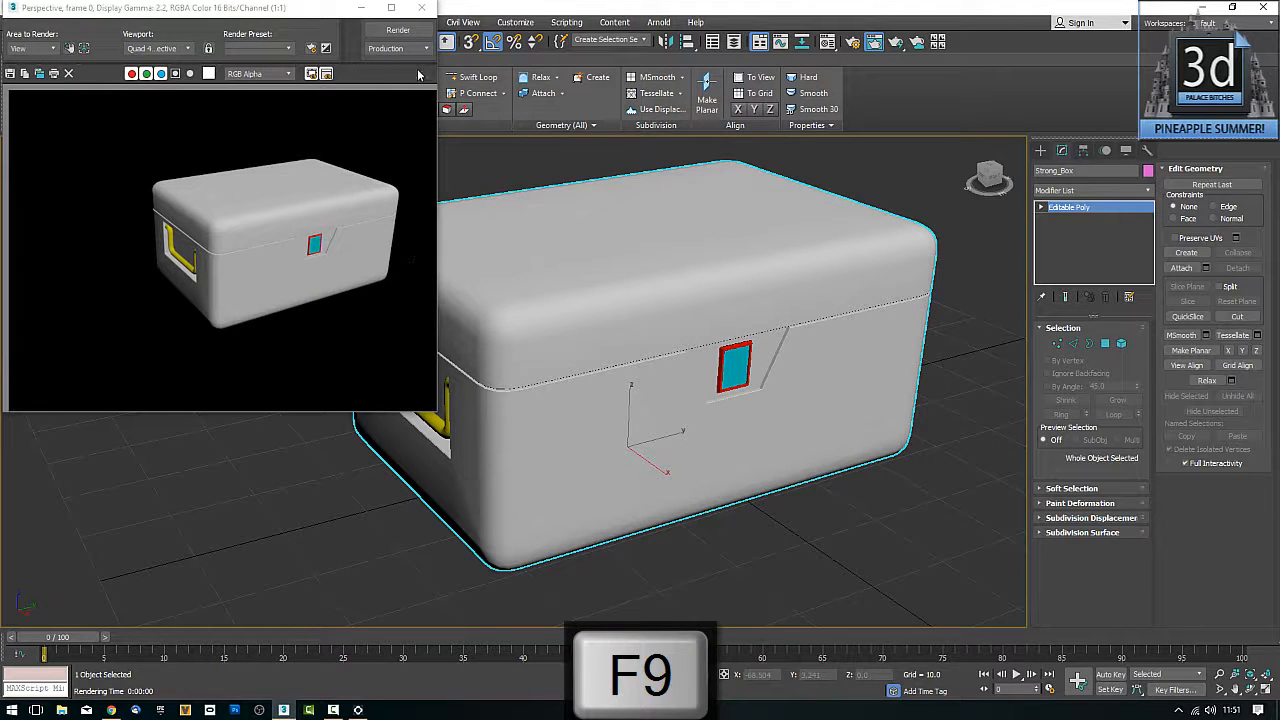
{"action": "left_click", "coordinate": [425, 10]}
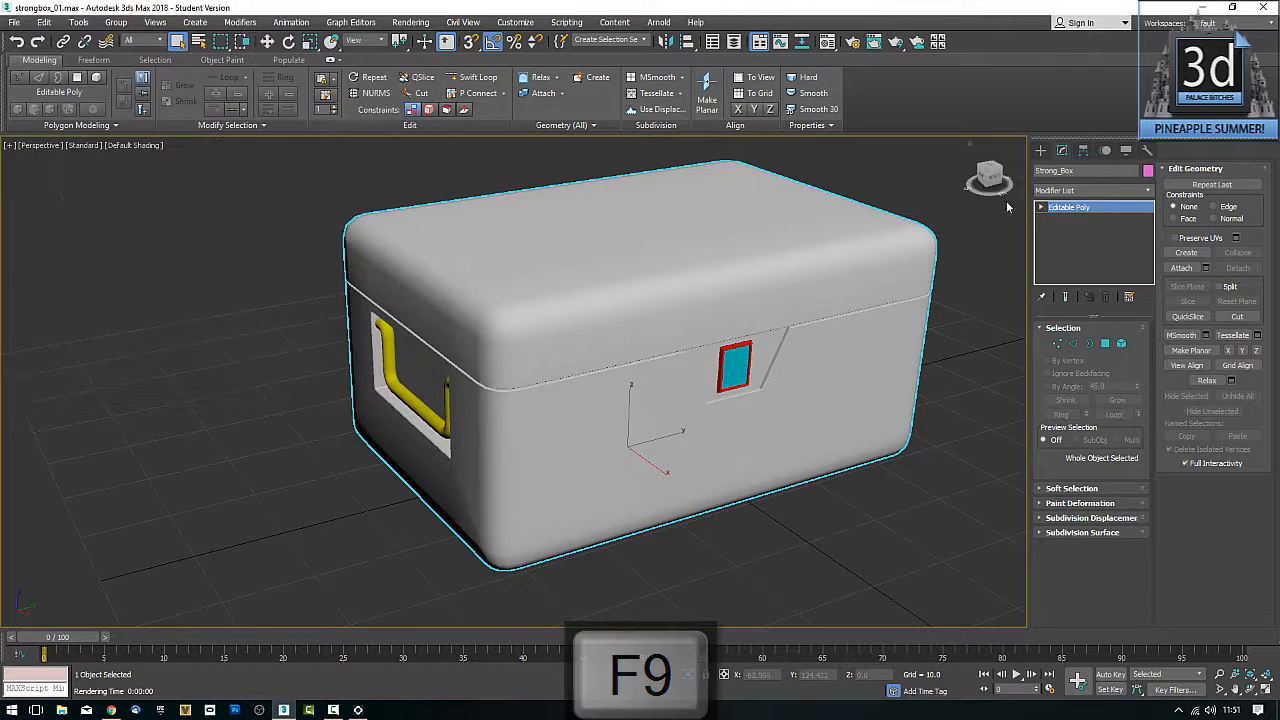
Step: Create a standard Skylight on the ground beside the handle end of the box
{"action": "left_click", "coordinate": [1040, 150]}
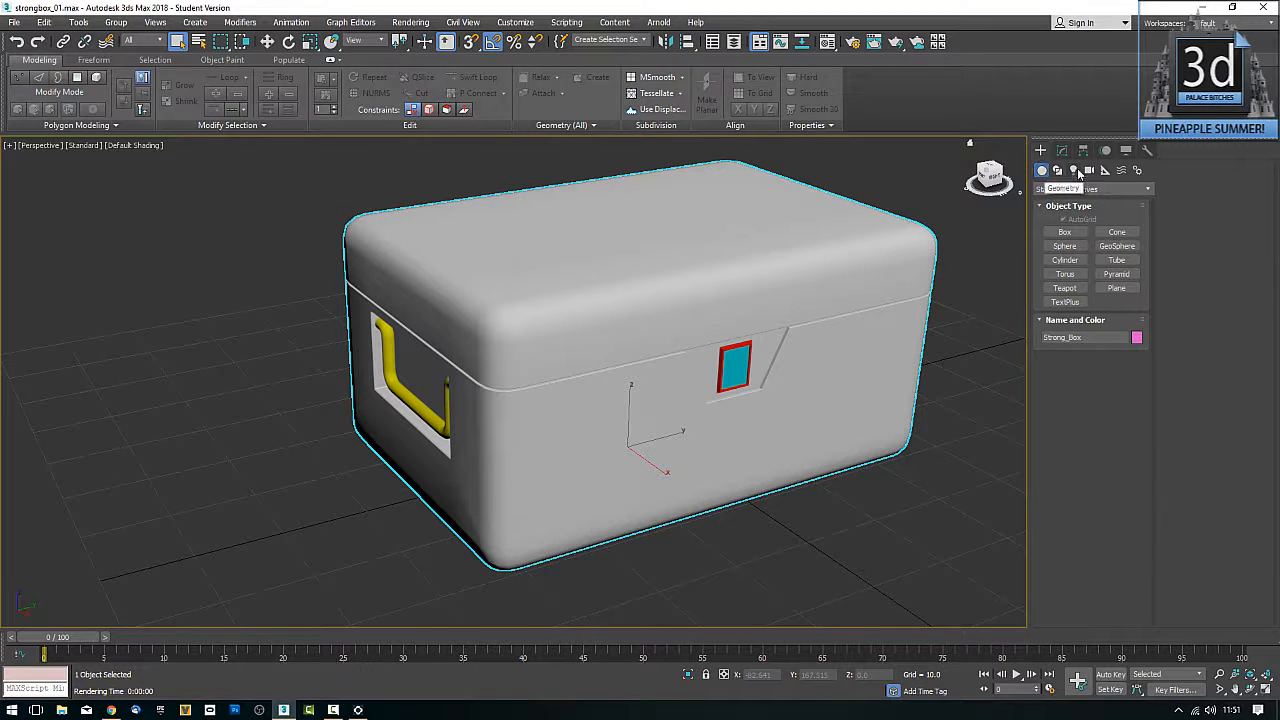
{"action": "left_click", "coordinate": [1074, 172]}
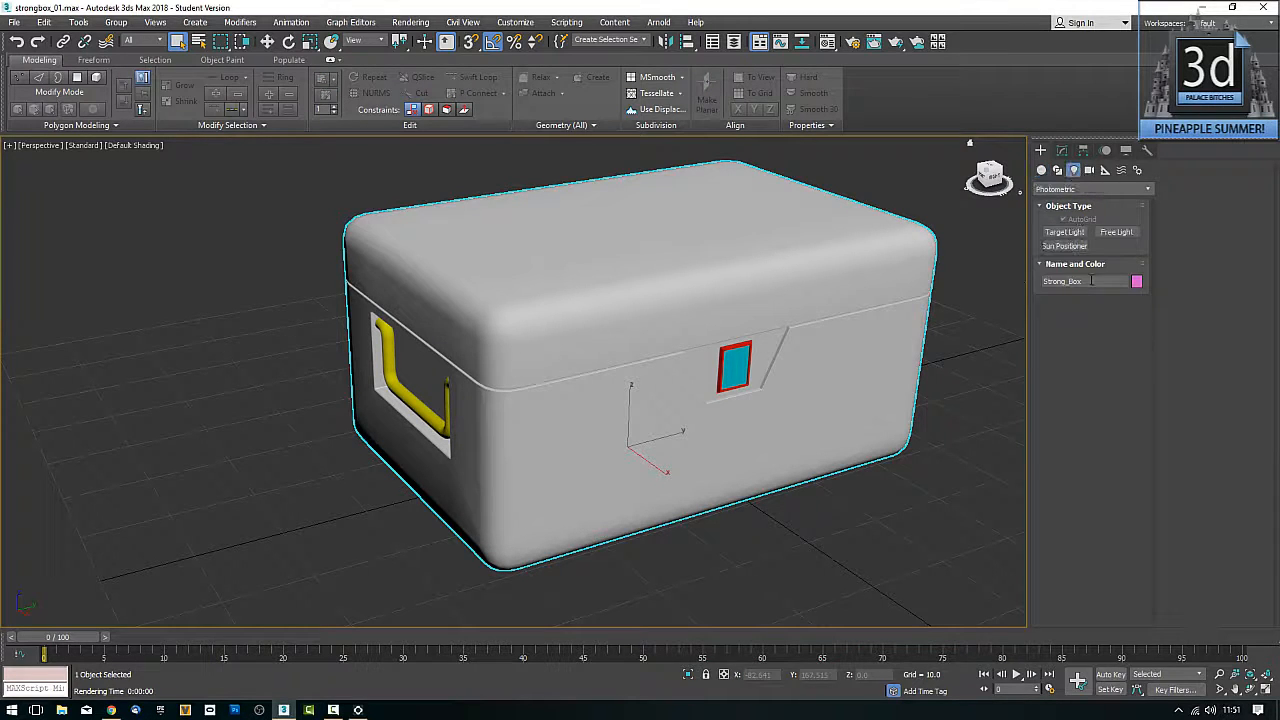
{"action": "left_click", "coordinate": [1056, 191]}
{"action": "left_click", "coordinate": [1058, 215]}
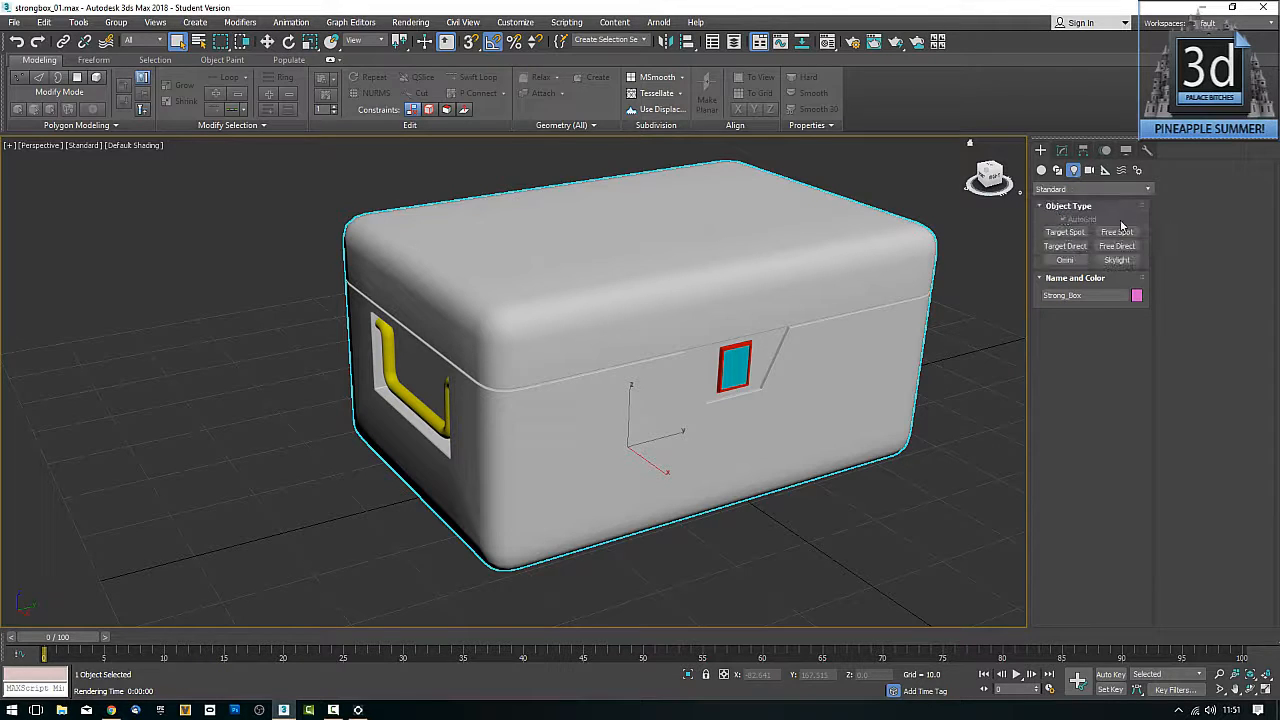
{"action": "left_click", "coordinate": [1117, 259]}
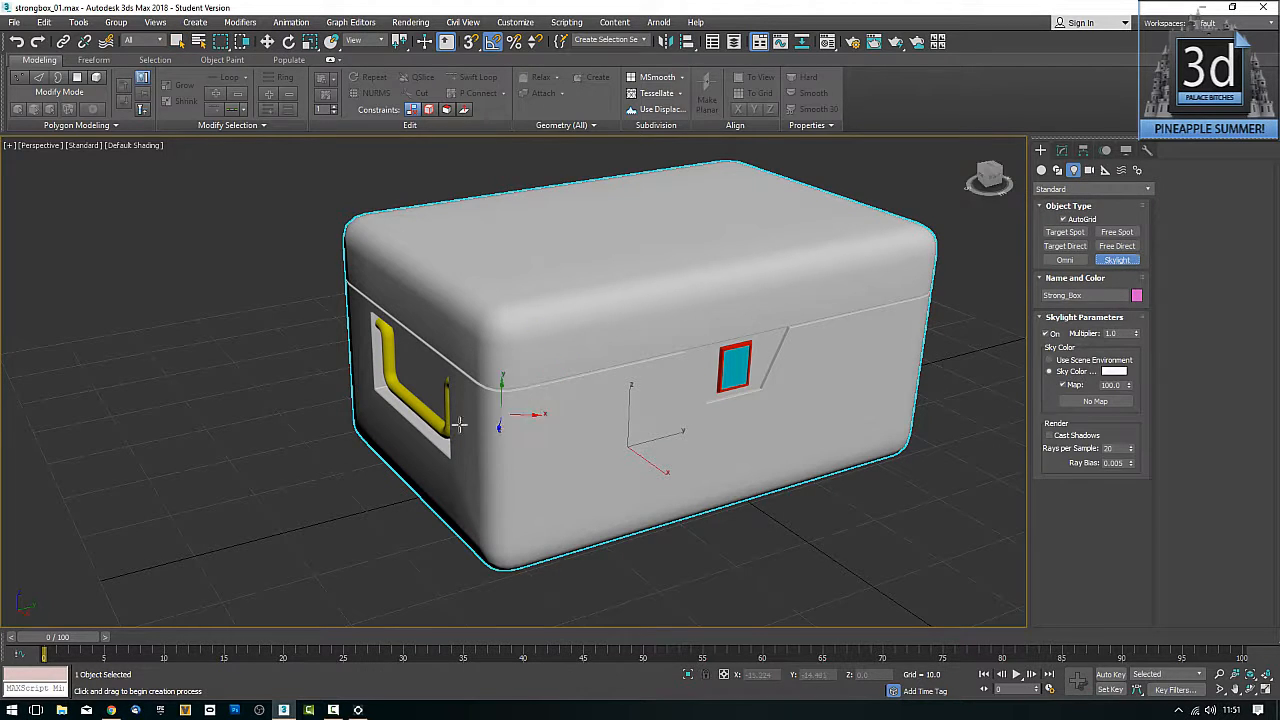
{"action": "left_click", "coordinate": [296, 525]}
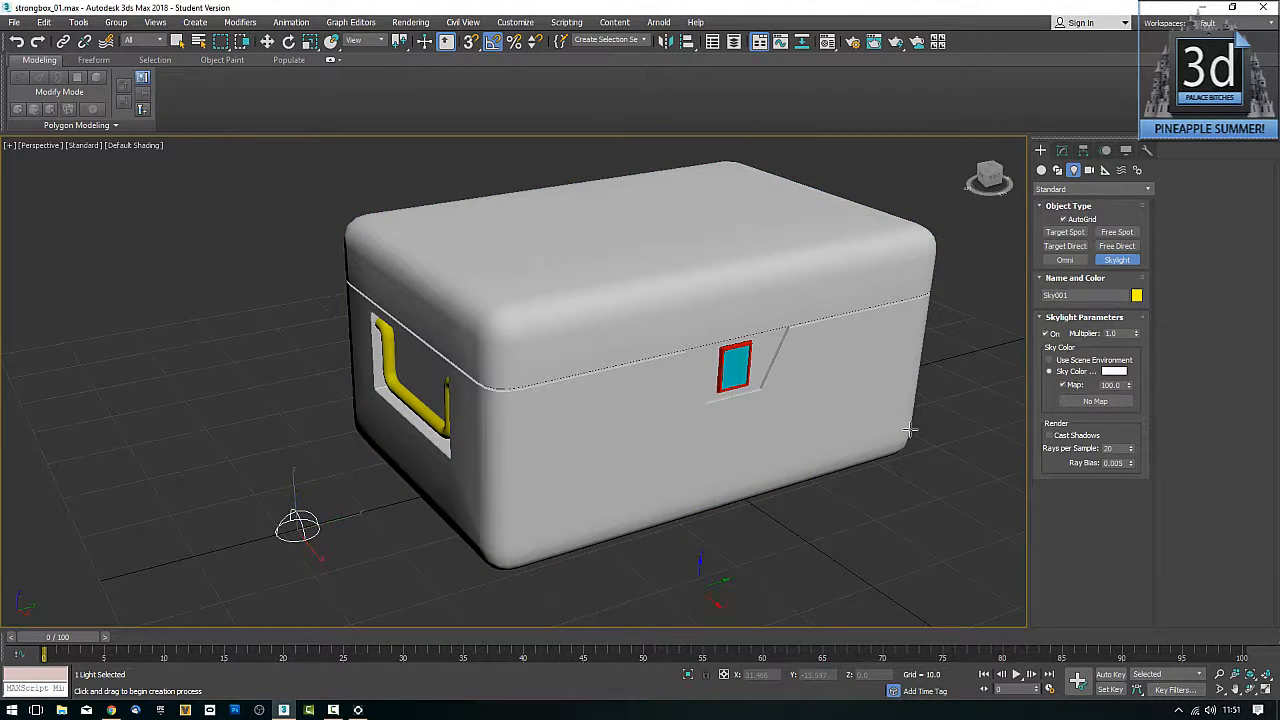
Step: Leave light creation and render the skylit strong box in the perspective view, closing the rendered frame
{"action": "left_click", "coordinate": [1088, 190]}
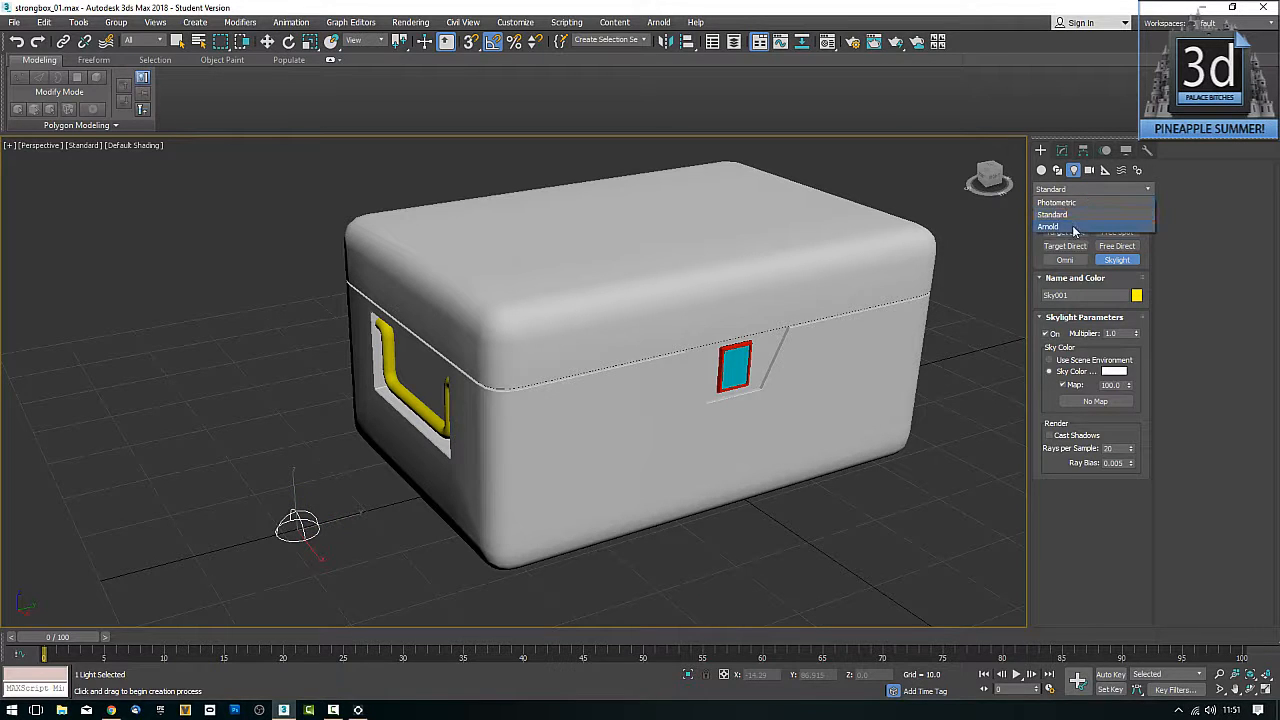
{"action": "left_click", "coordinate": [292, 458]}
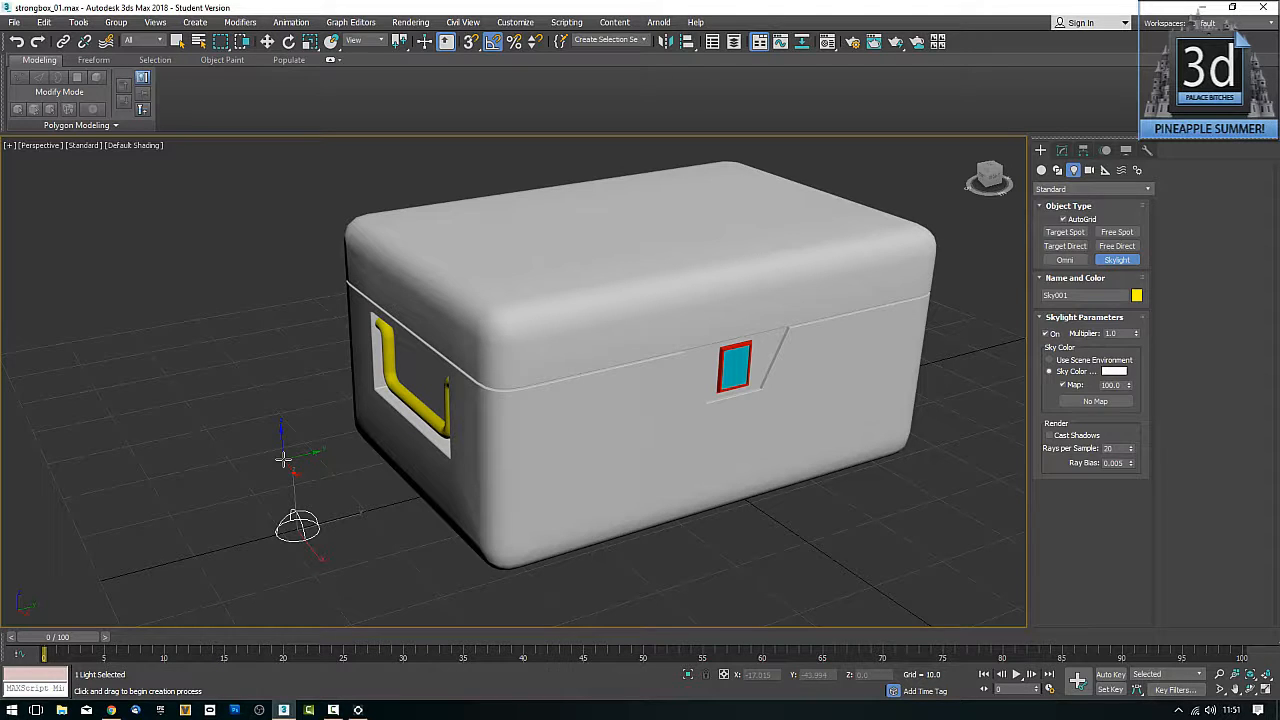
{"action": "right_click", "coordinate": [281, 466]}
{"action": "key", "text": "F9"}
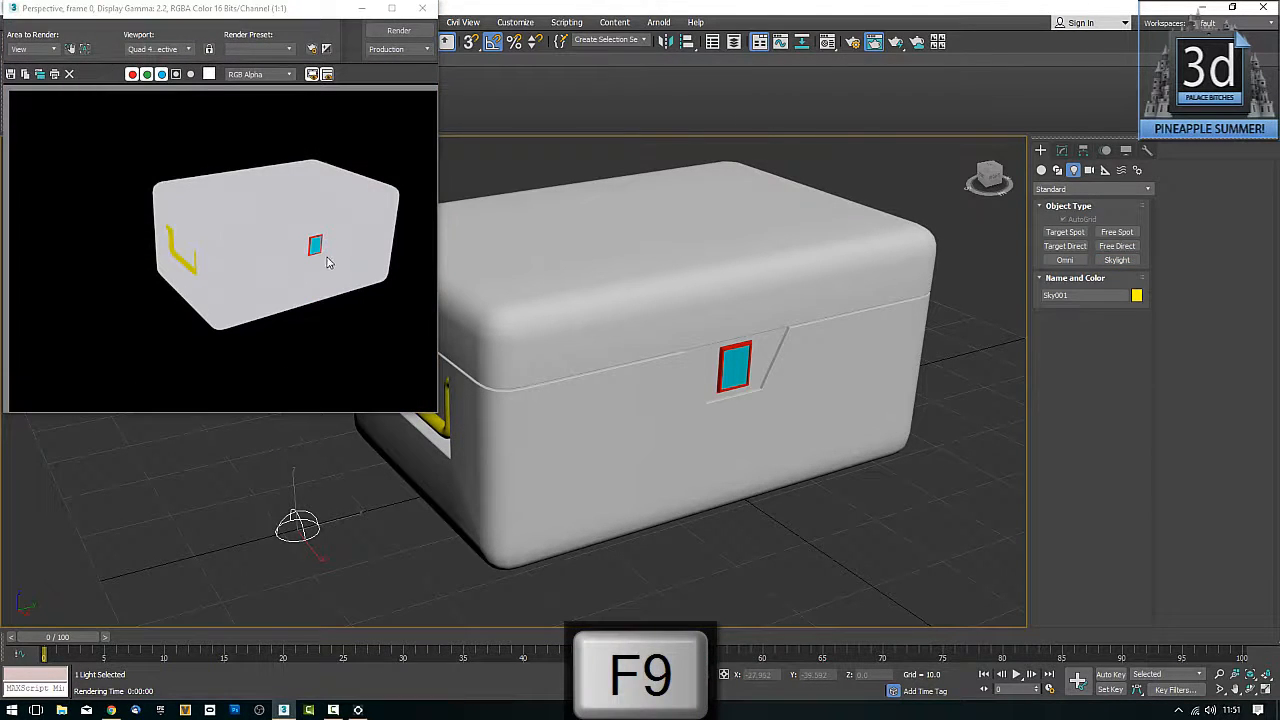
{"action": "left_click", "coordinate": [422, 8]}
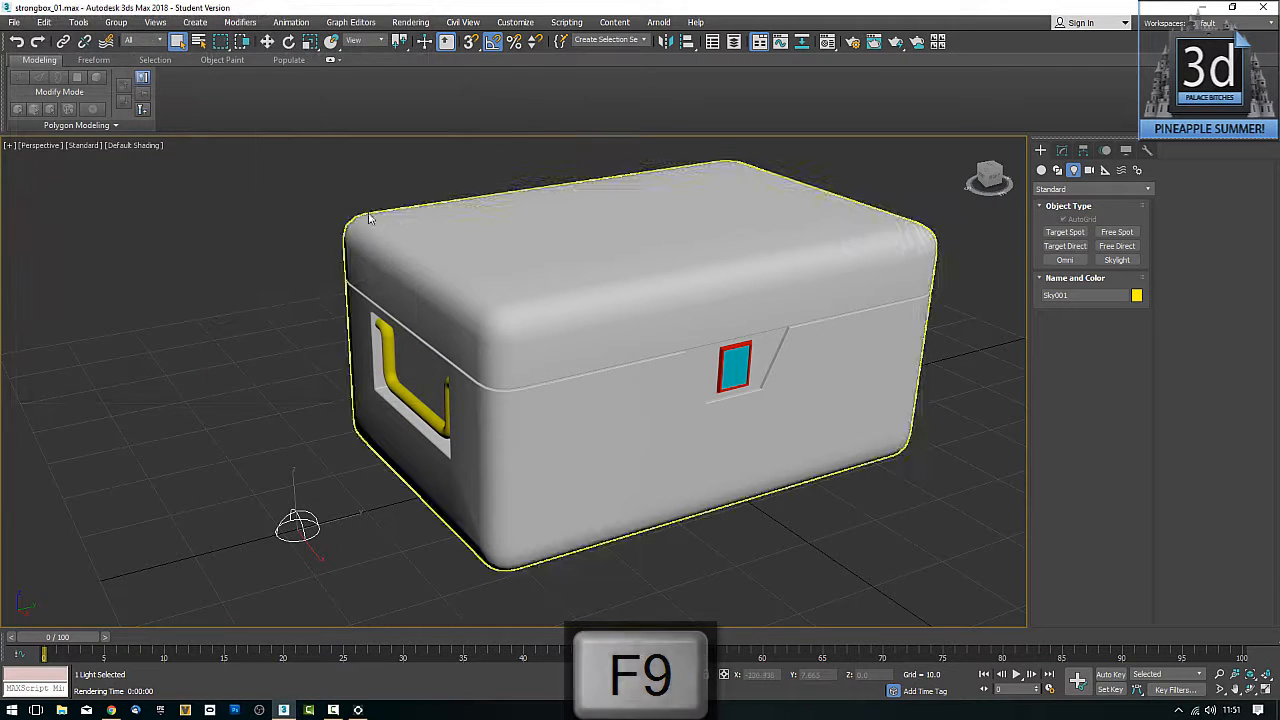
Step: Select the strong box and set Render To Texture to use its existing mapping channel 1
{"action": "left_click_drag", "start_coordinate": [337, 193], "coordinate": [417, 242]}
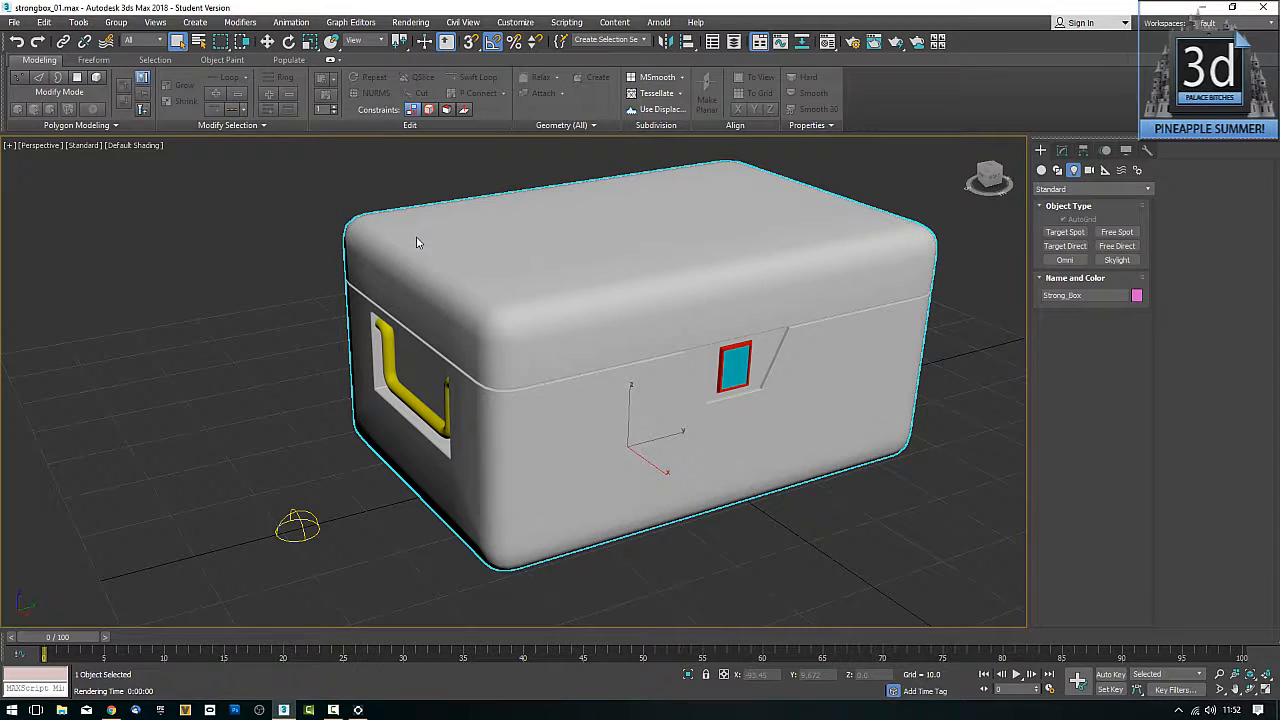
{"action": "key", "text": "0"}
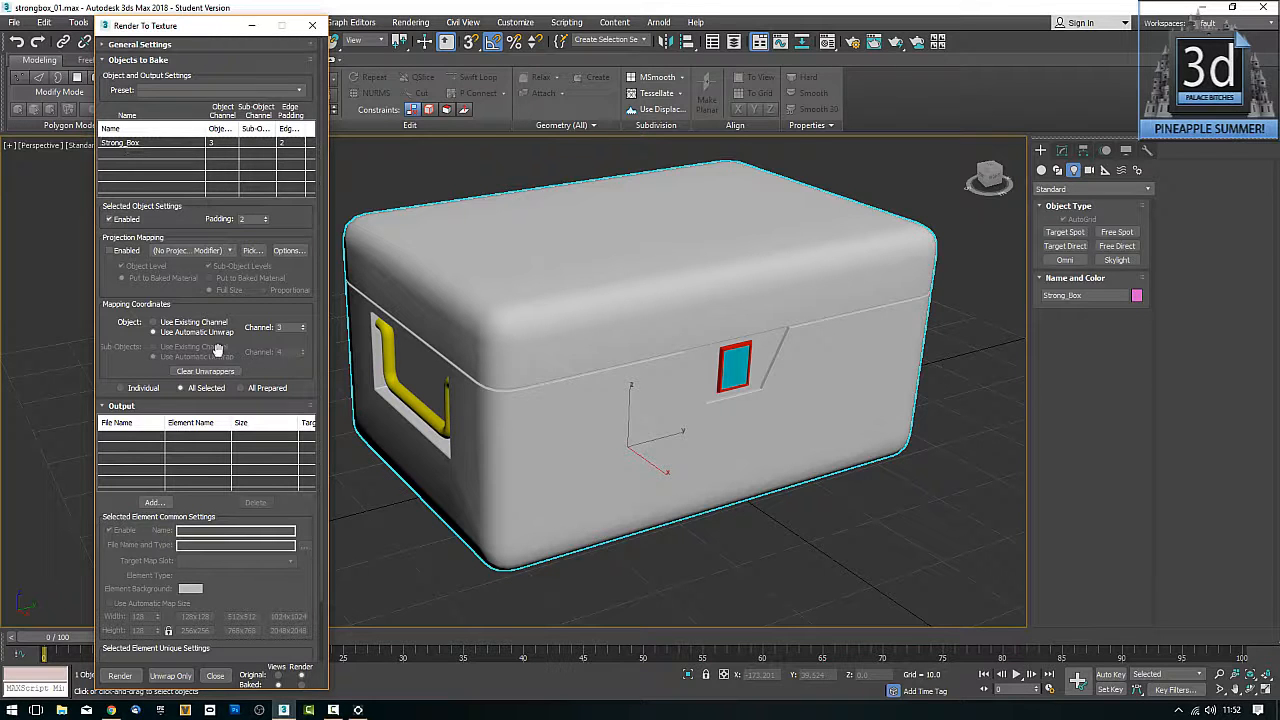
{"action": "left_click", "coordinate": [153, 322]}
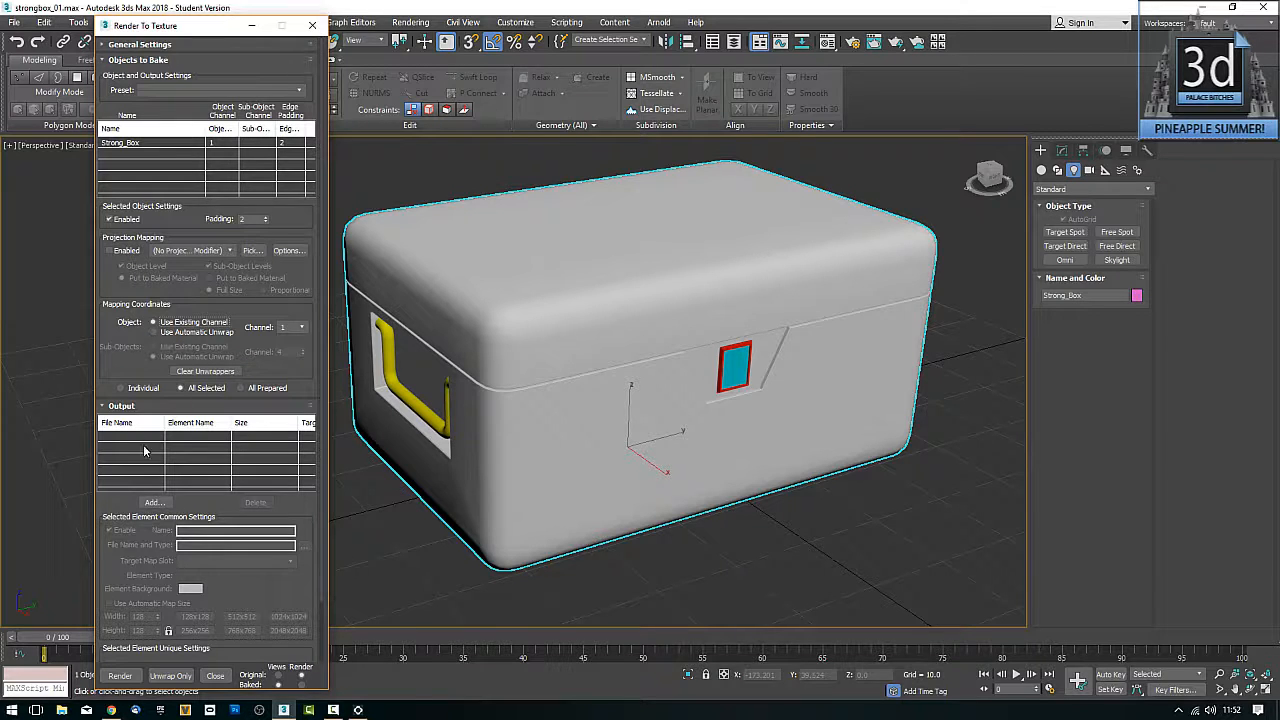
Step: Add a DiffuseMap output element for the strong box and set its map size to 1024x1024
{"action": "scroll", "coordinate": [295, 590], "scroll_direction": "down", "scroll_amount": 2}
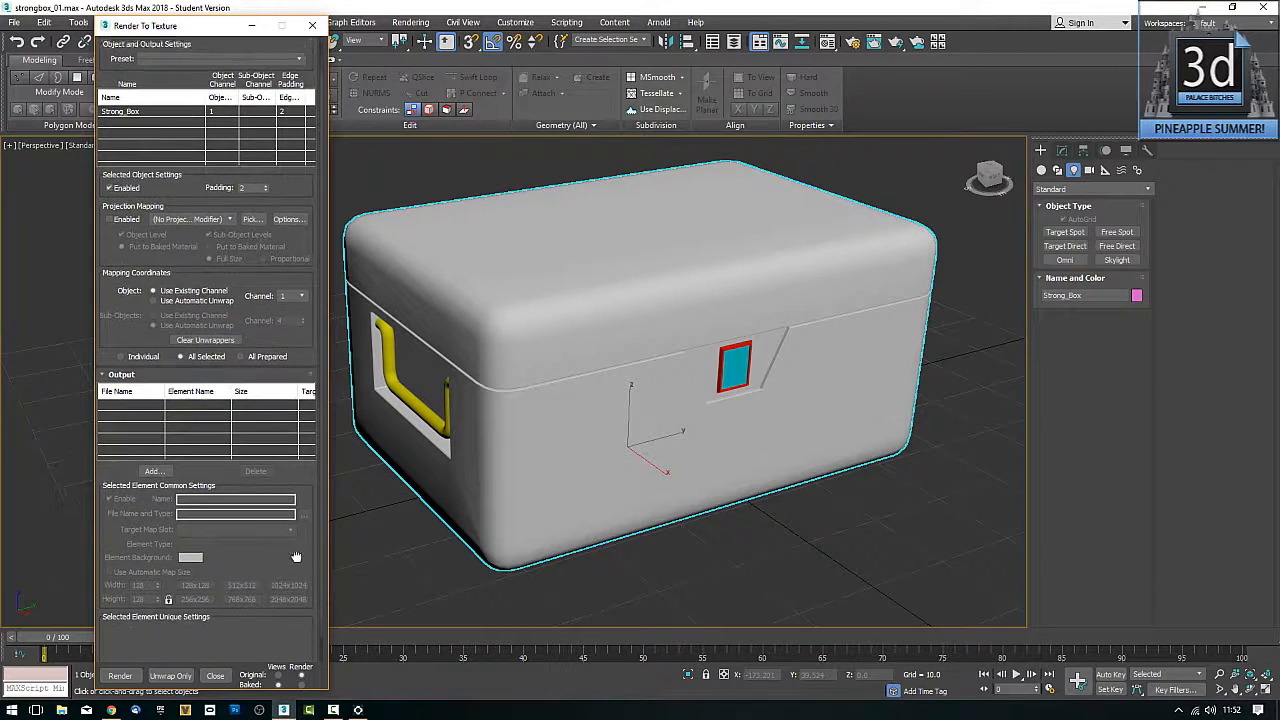
{"action": "left_click", "coordinate": [153, 462]}
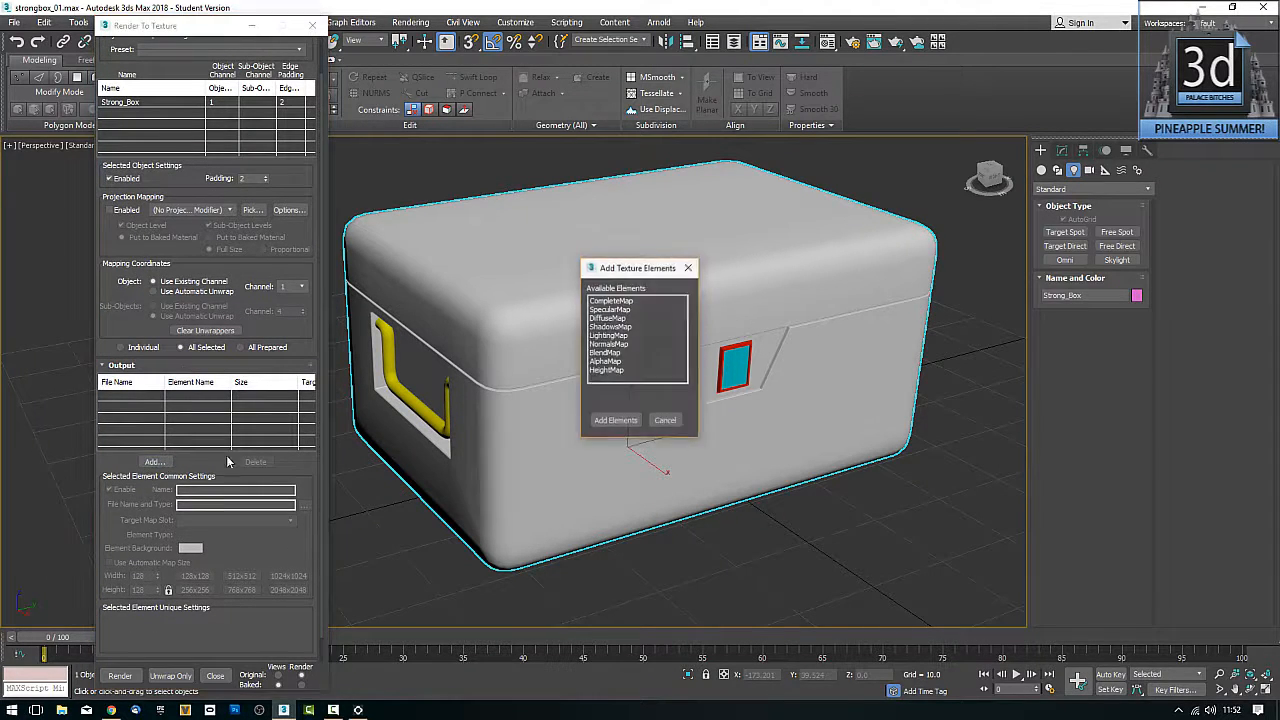
{"action": "left_click", "coordinate": [598, 319]}
{"action": "left_click", "coordinate": [615, 420]}
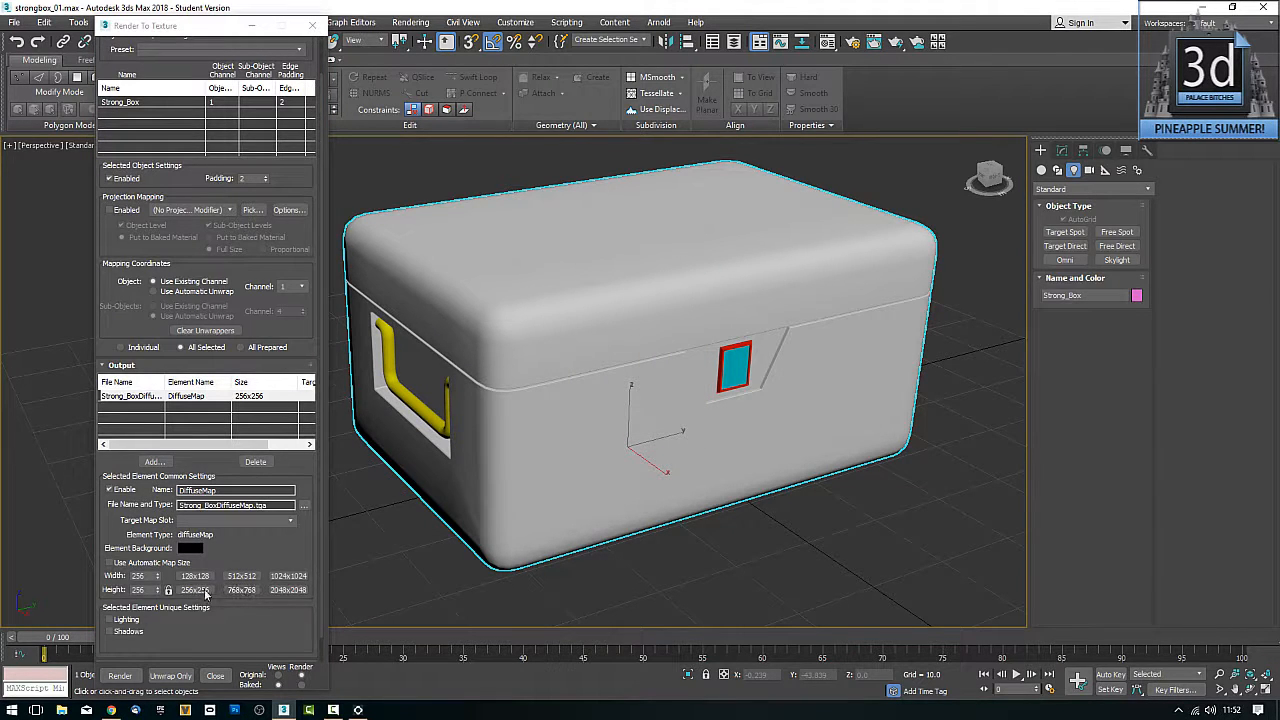
{"action": "left_click", "coordinate": [287, 576]}
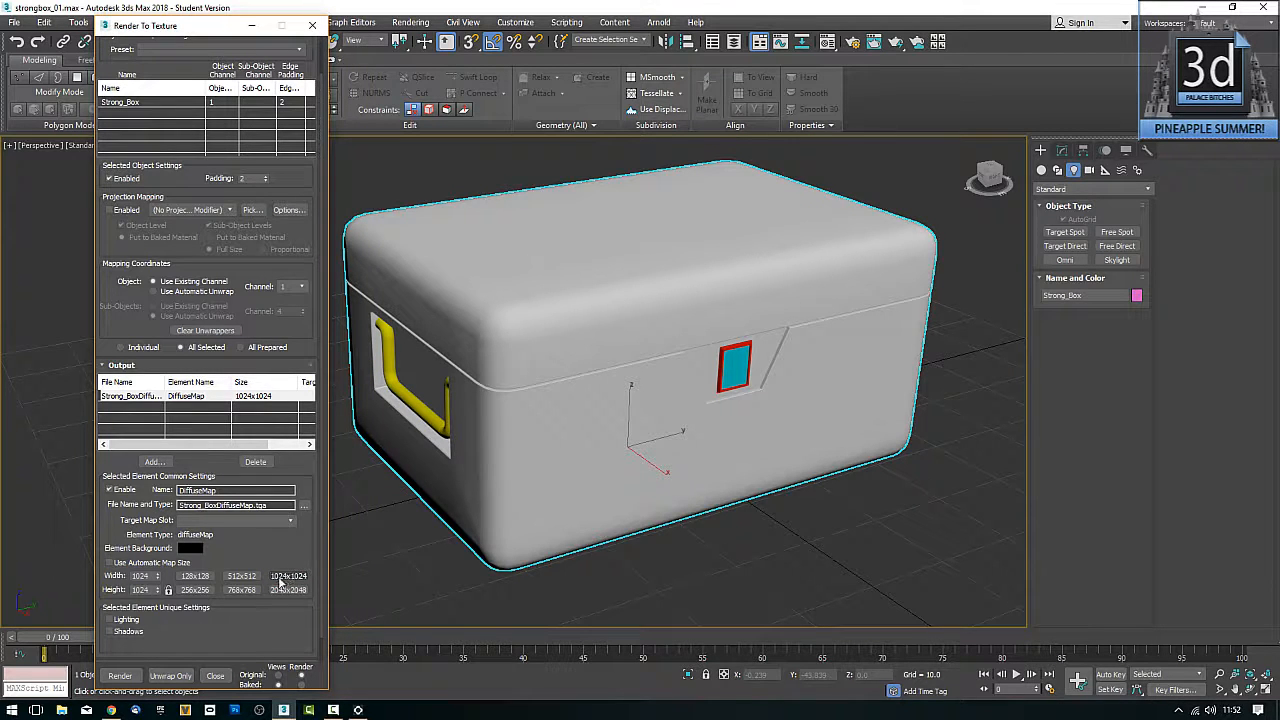
Step: Bake the strong box's diffuse texture, continuing without a target map slot
{"action": "scroll", "coordinate": [305, 543], "scroll_direction": "down", "scroll_amount": 2}
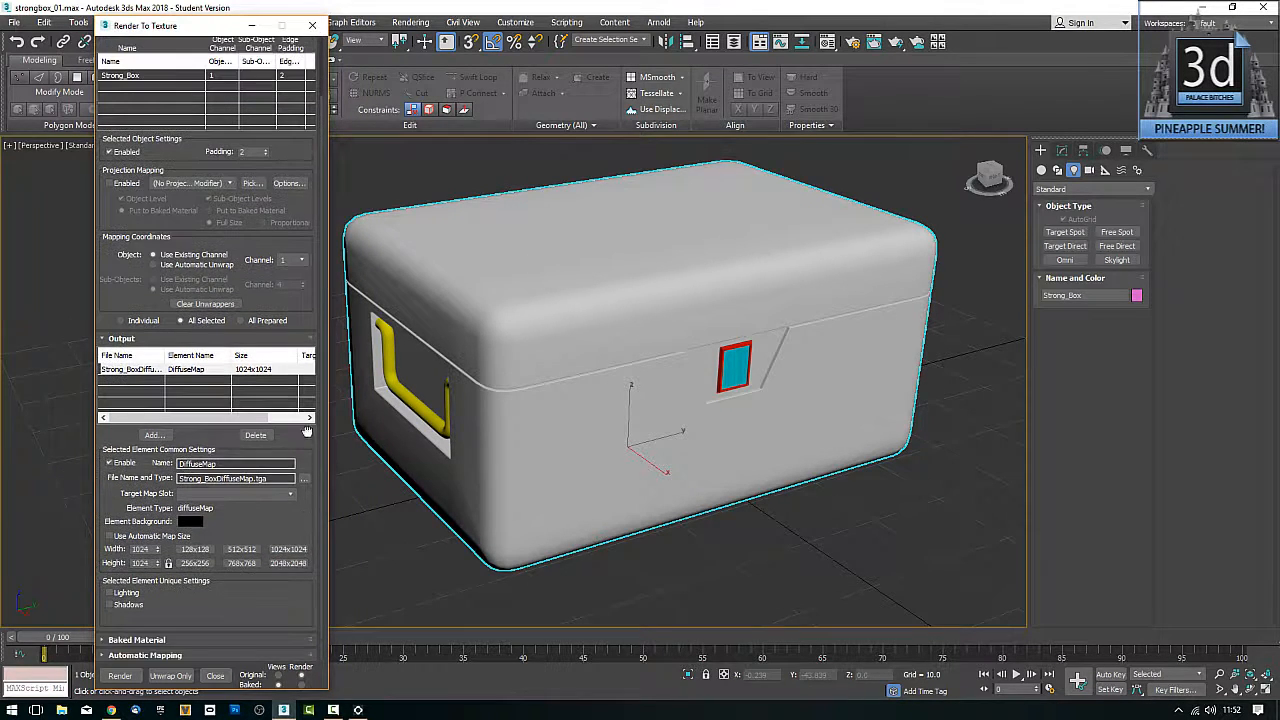
{"action": "left_click", "coordinate": [119, 677]}
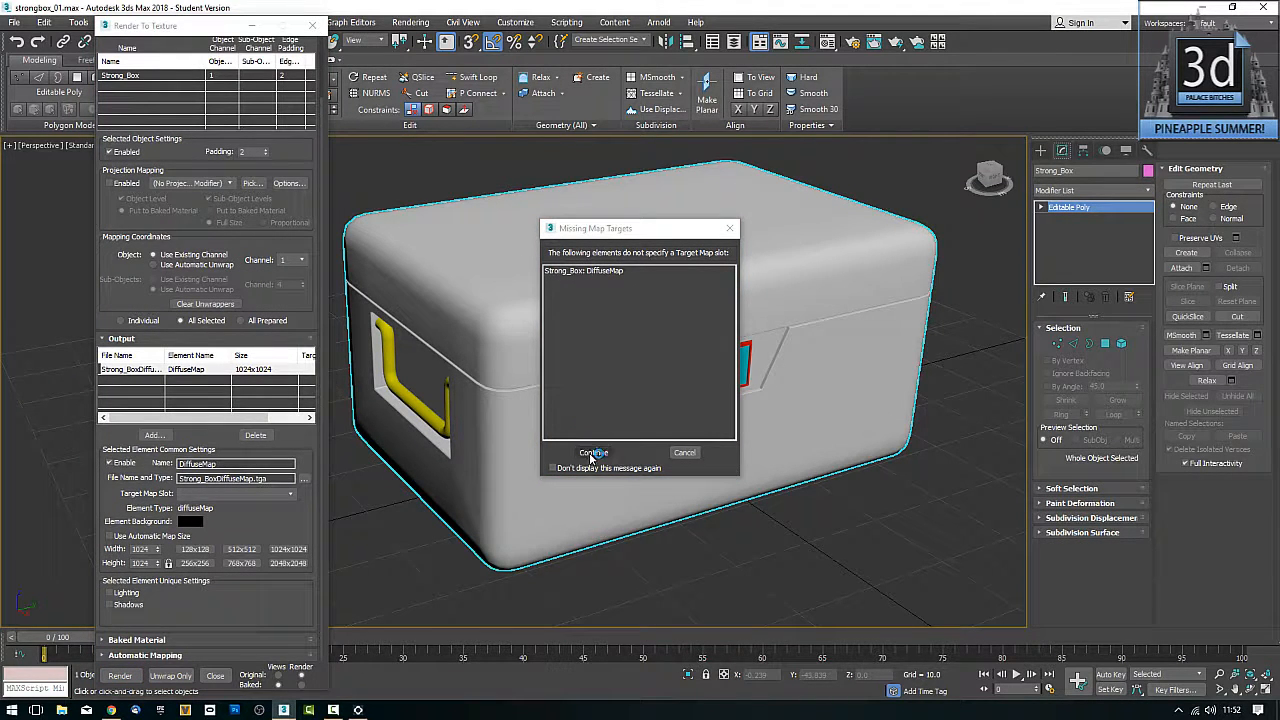
{"action": "left_click", "coordinate": [593, 452]}
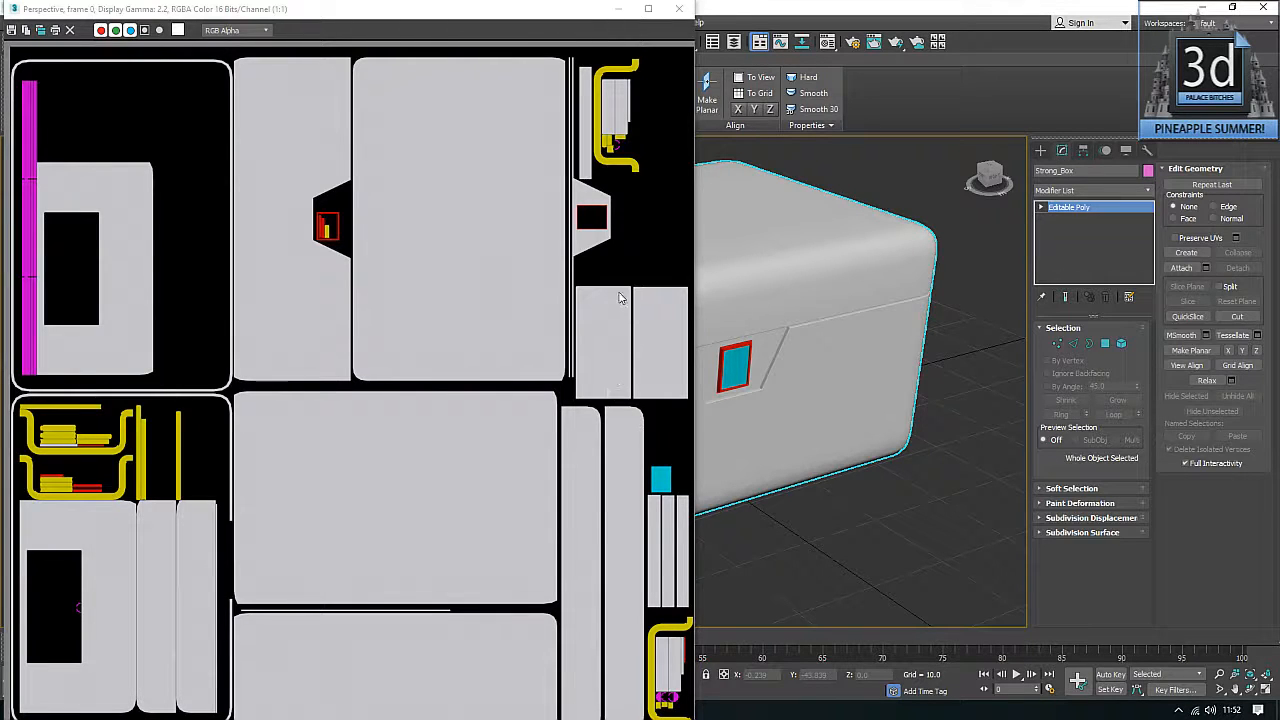
Step: Save the baked texture as strongbox_colourmap in 24-bit Targa format in the 2017 folder, and close the rendered frame and Render To Texture dialog
{"action": "left_click", "coordinate": [11, 31]}
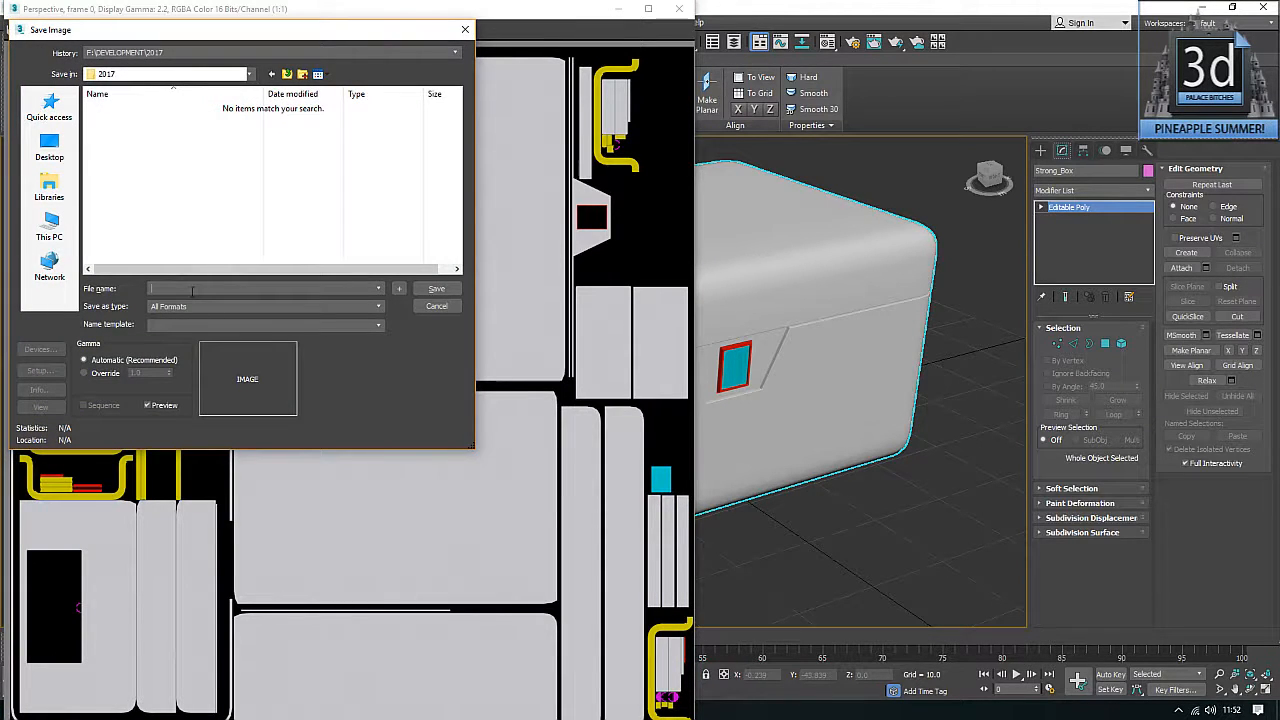
{"action": "type", "text": "strongbox"}
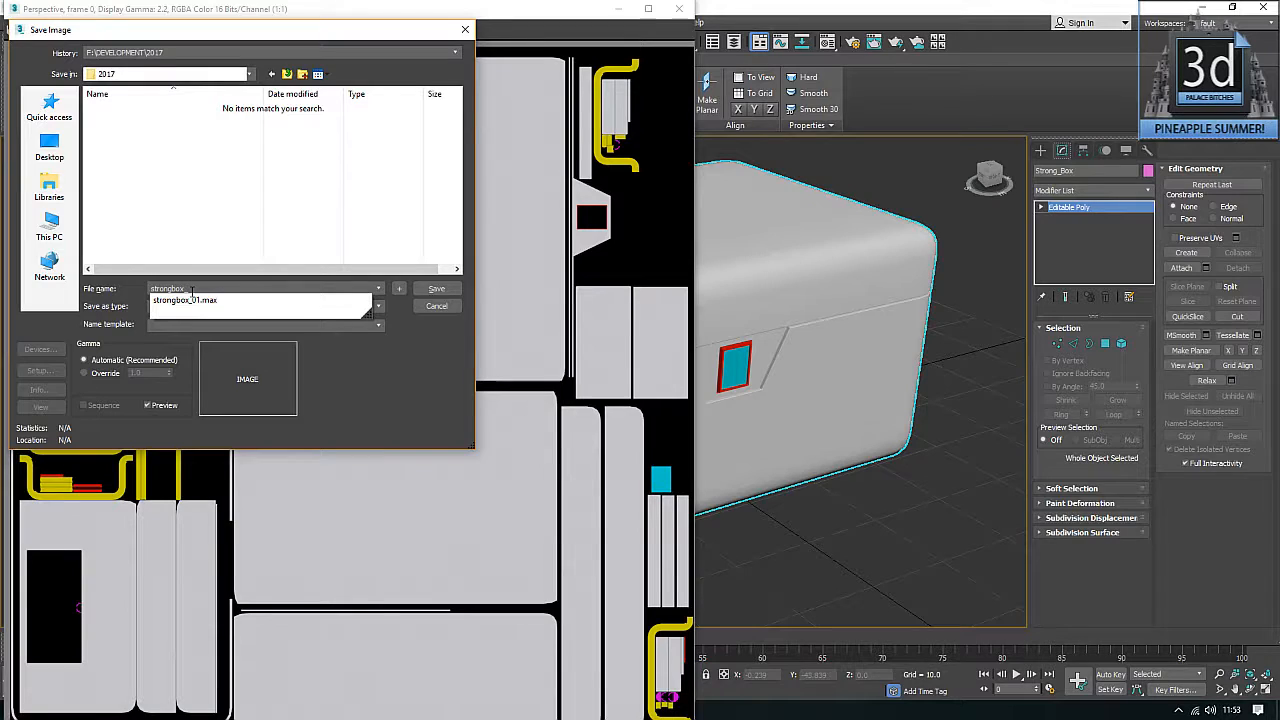
{"action": "type", "text": "_glo"}
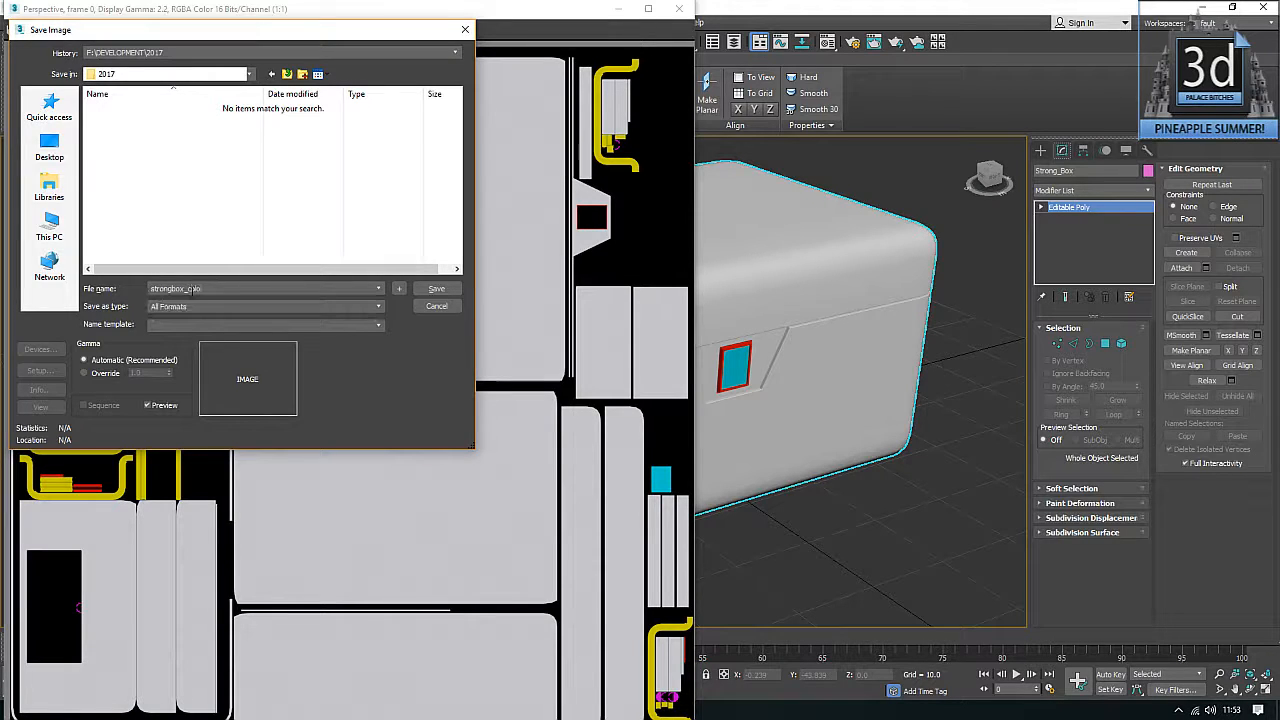
{"action": "type", "text": "urmap"}
{"action": "type", "text": "t"}
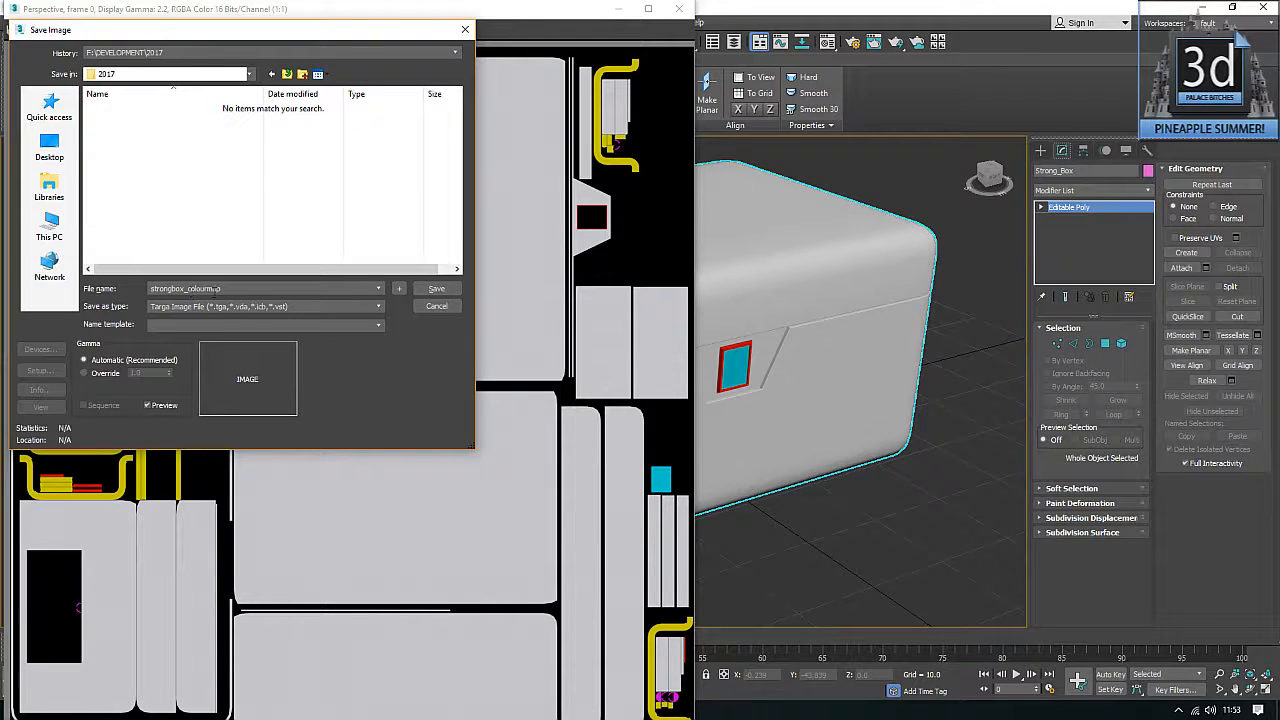
{"action": "left_click", "coordinate": [438, 289]}
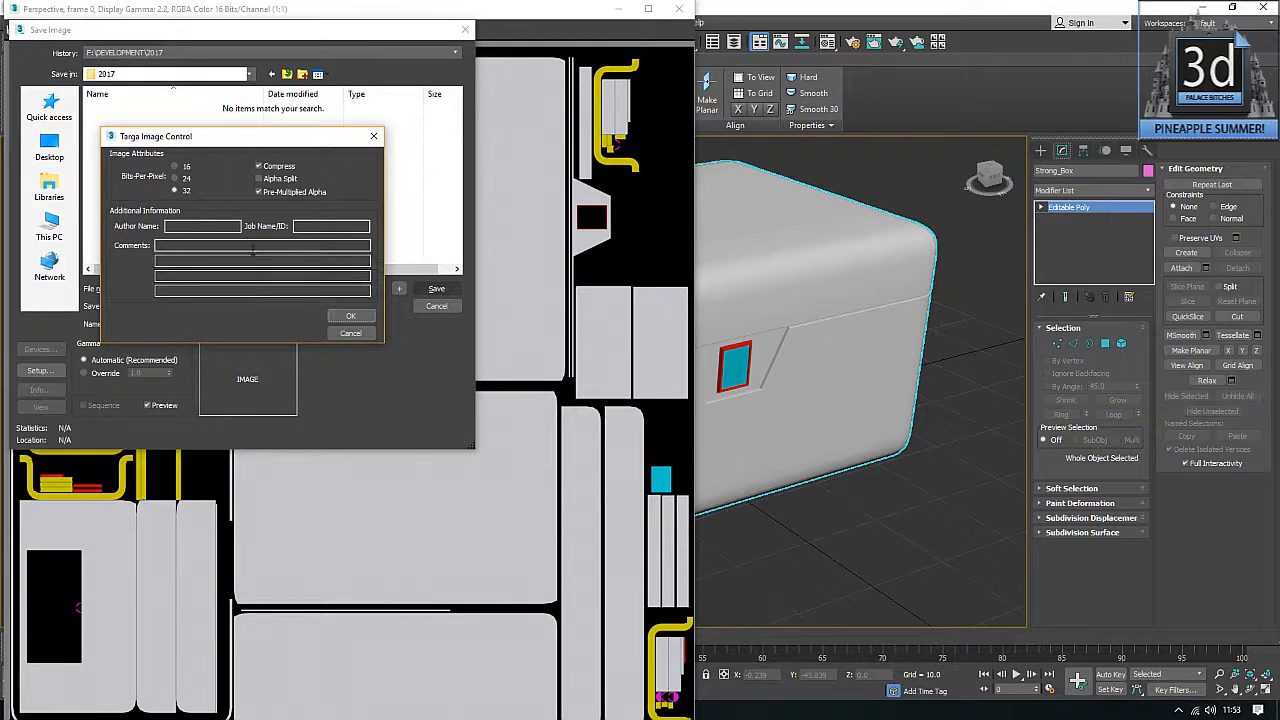
{"action": "left_click", "coordinate": [184, 178]}
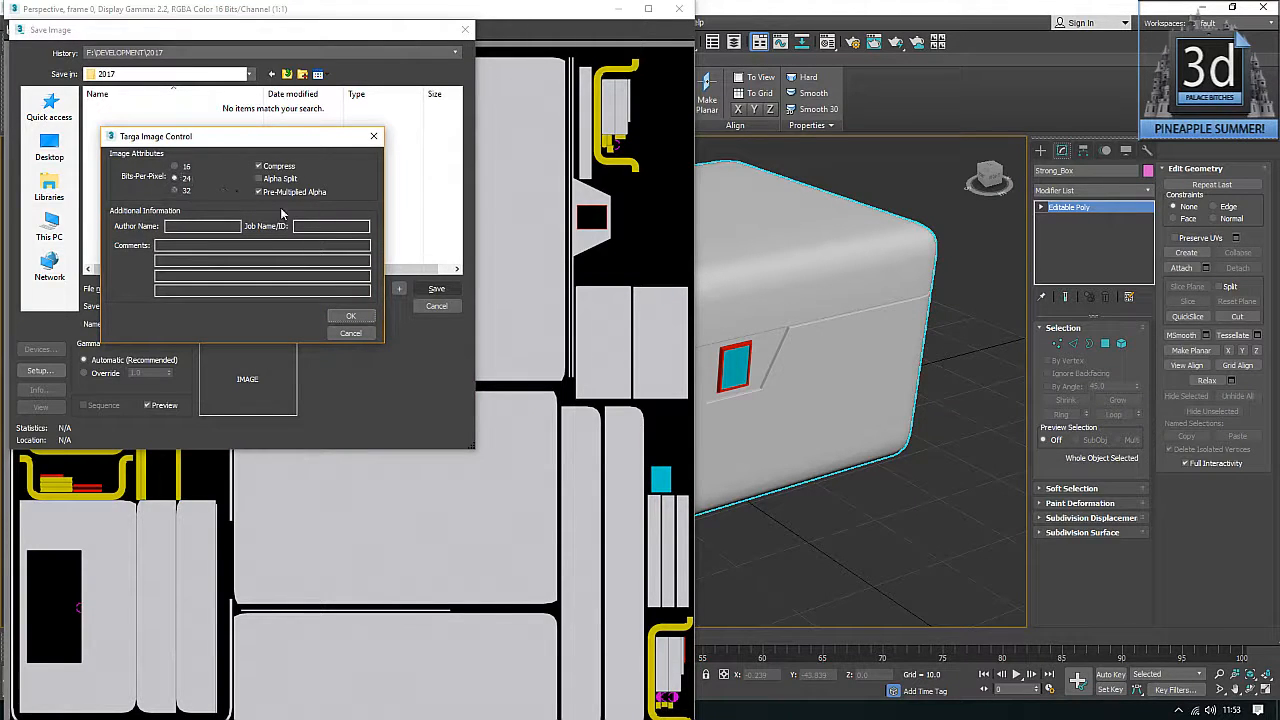
{"action": "left_click", "coordinate": [350, 316]}
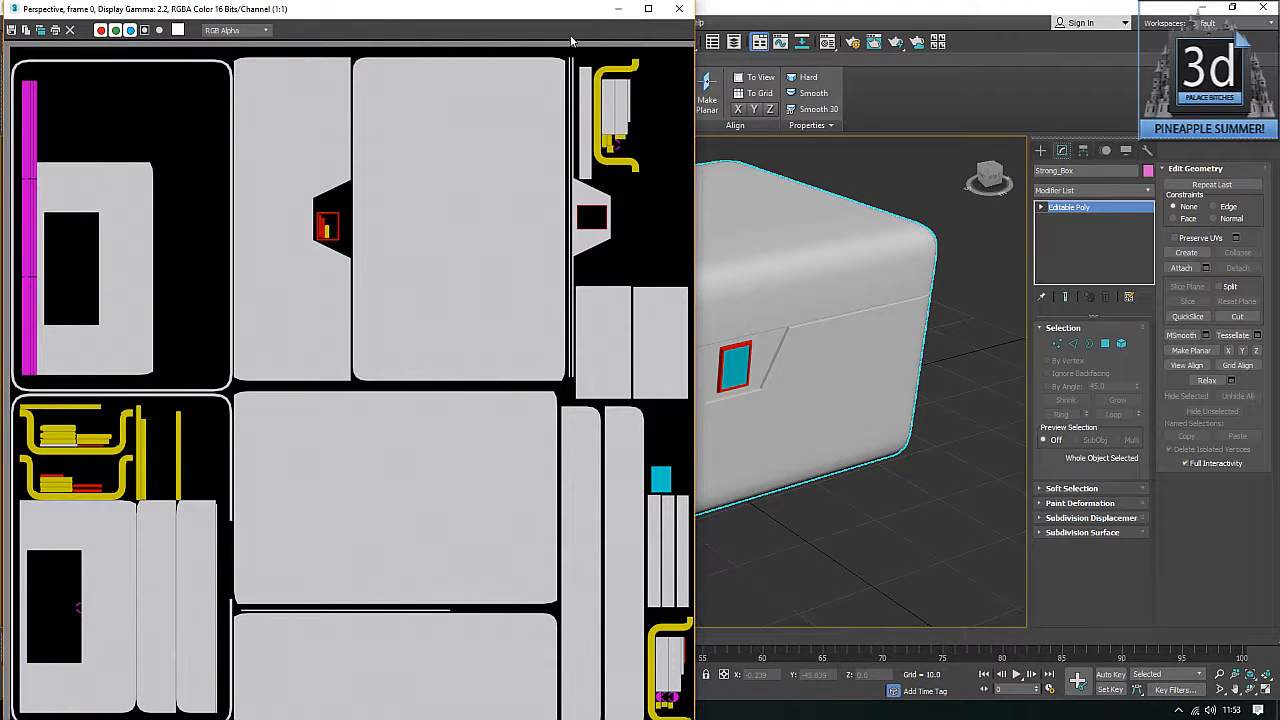
{"action": "left_click", "coordinate": [679, 8]}
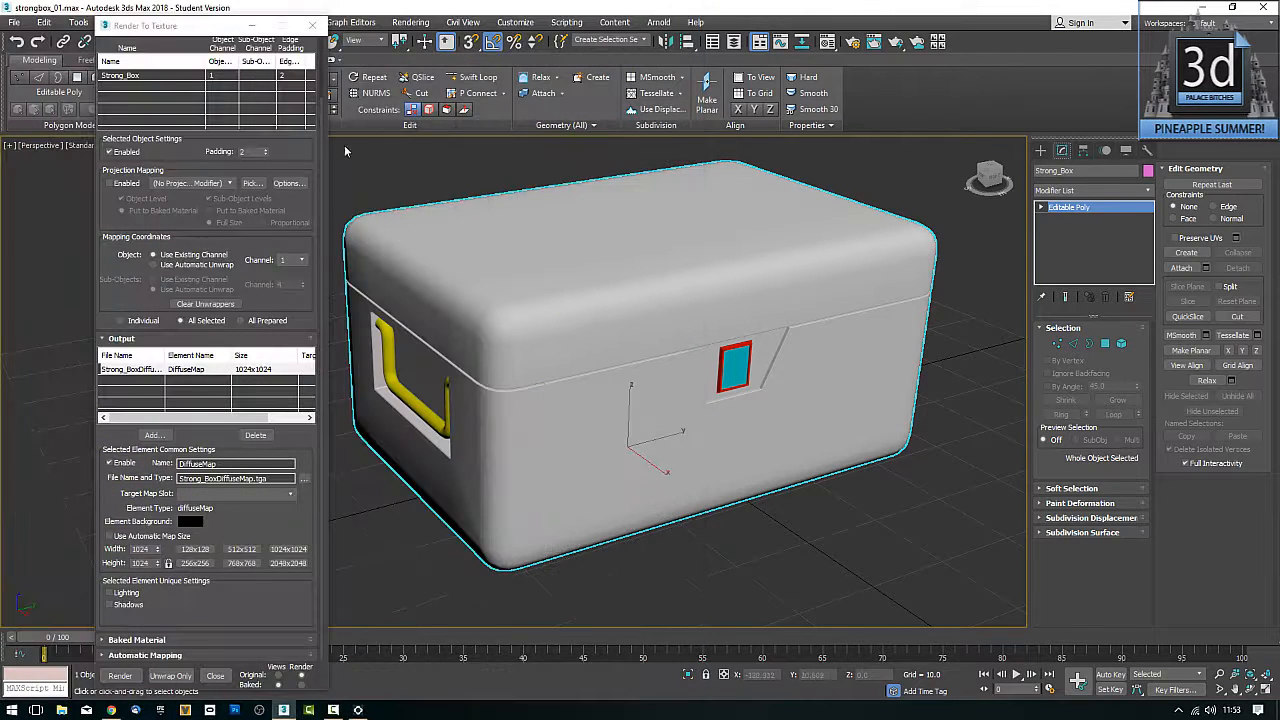
{"action": "left_click", "coordinate": [313, 25]}
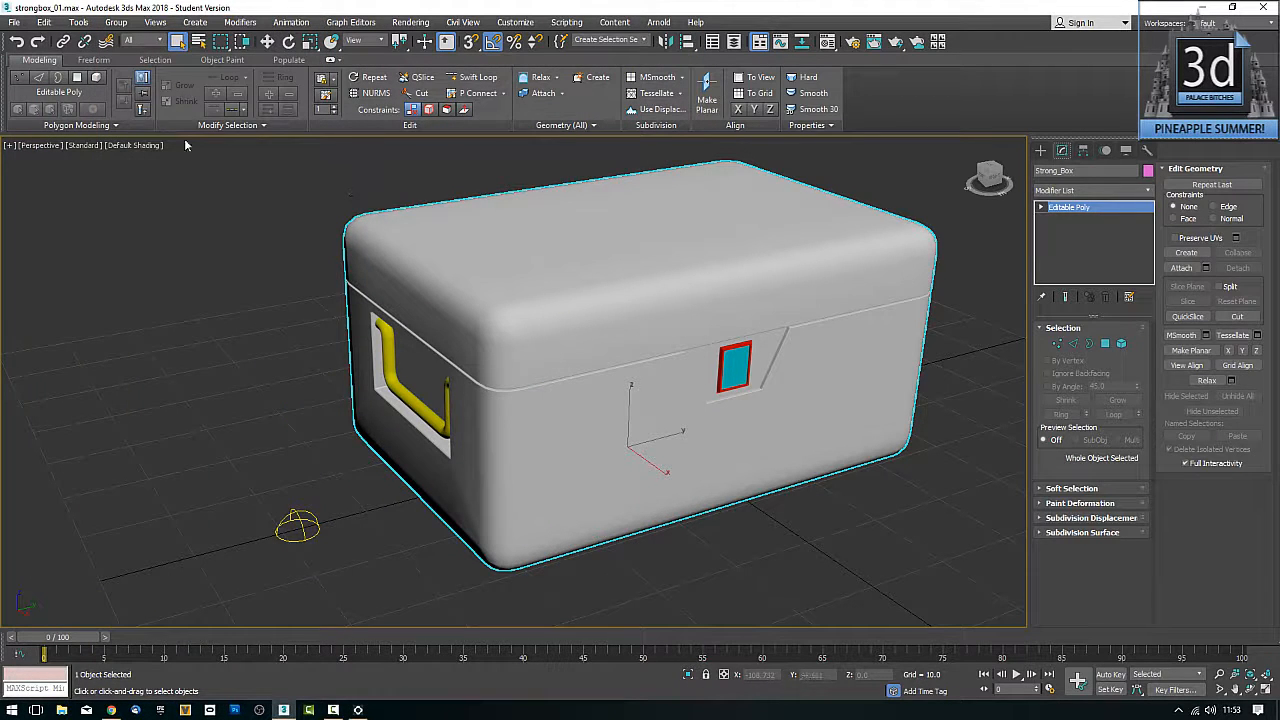
Step: Remove the skylight from the scene and reselect the strong box
{"action": "right_click", "coordinate": [129, 465]}
{"action": "left_click", "coordinate": [278, 566]}
{"action": "left_click", "coordinate": [457, 433]}
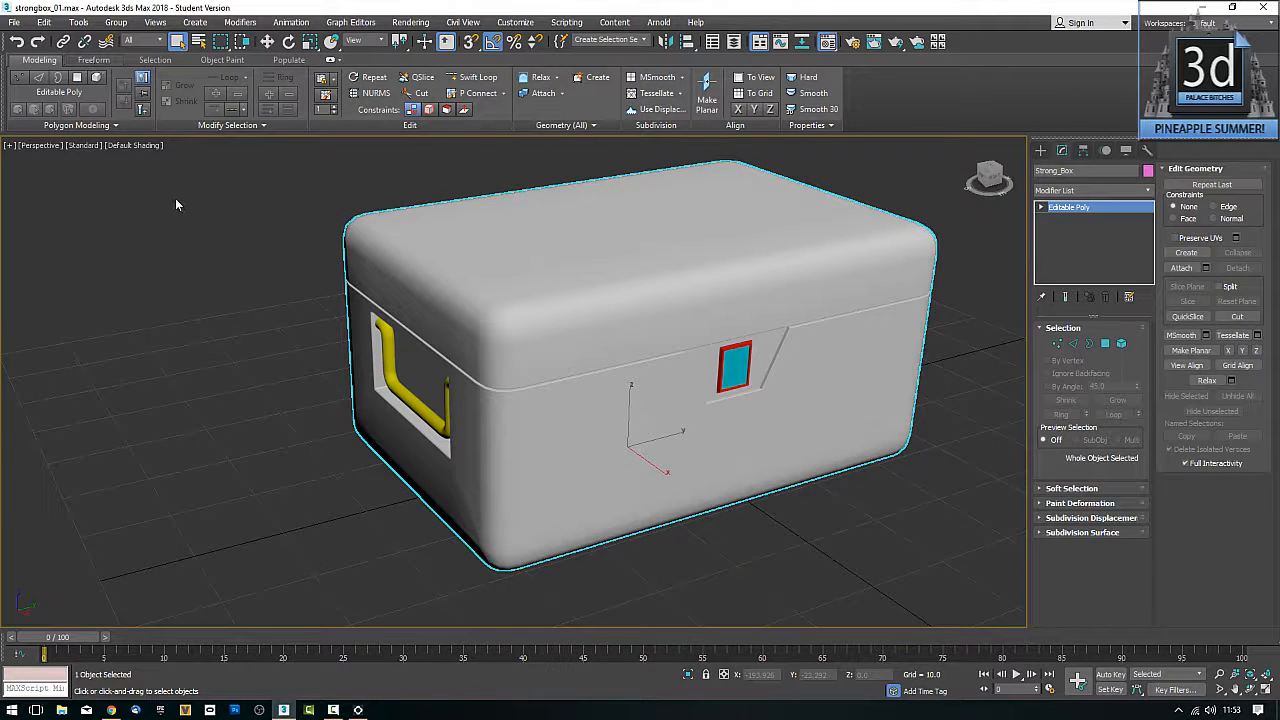
Step: Apply the unused plain grey sample material to the whole strong box and close the Material Editor
{"action": "key", "text": "m"}
{"action": "left_click_drag", "start_coordinate": [347, 218], "coordinate": [523, 266]}
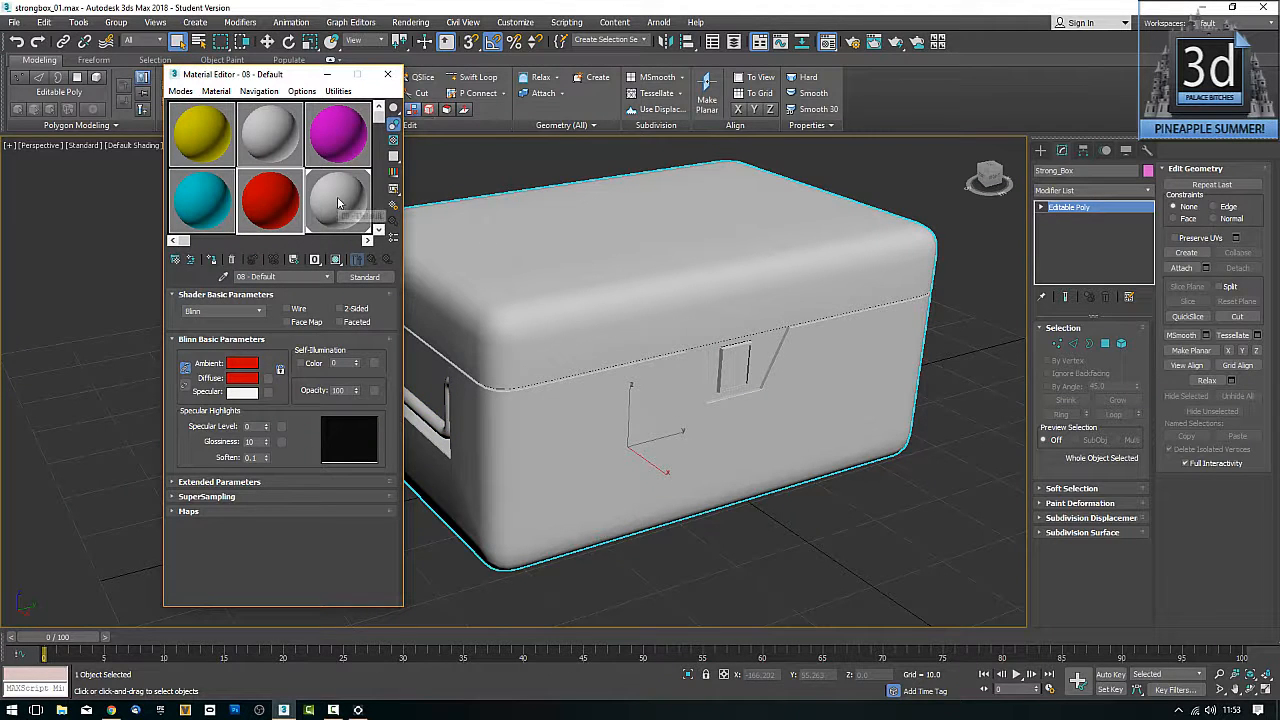
{"action": "left_click", "coordinate": [388, 76]}
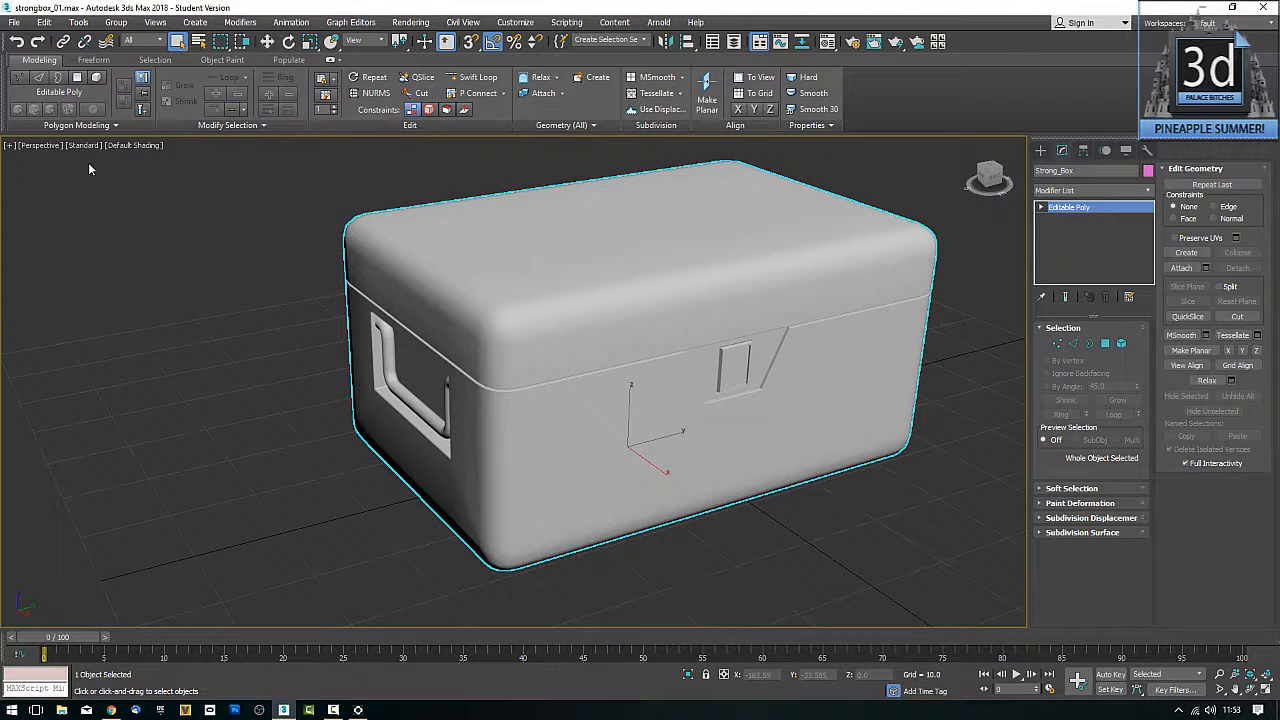
Step: Start an FBX export of the strong box and choose the 2017 folder as its destination
{"action": "left_click", "coordinate": [15, 22]}
{"action": "mouse_move", "coordinate": [68, 221]}
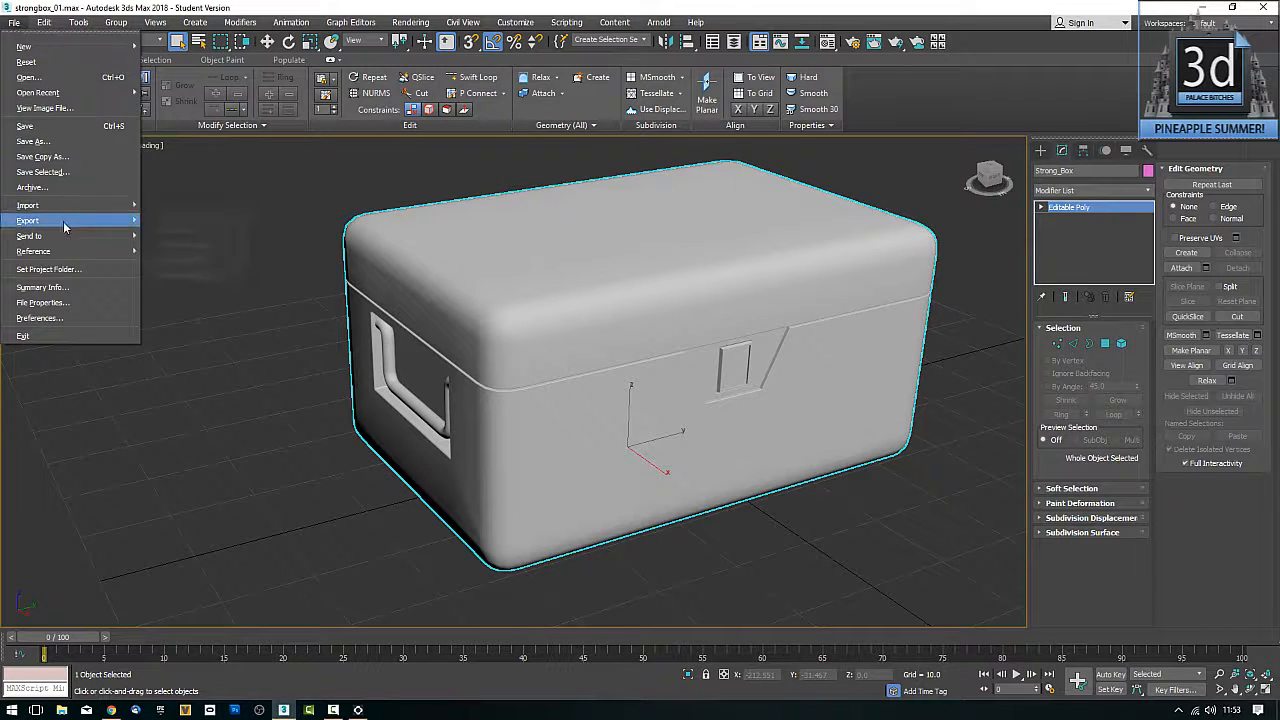
{"action": "left_click", "coordinate": [180, 245]}
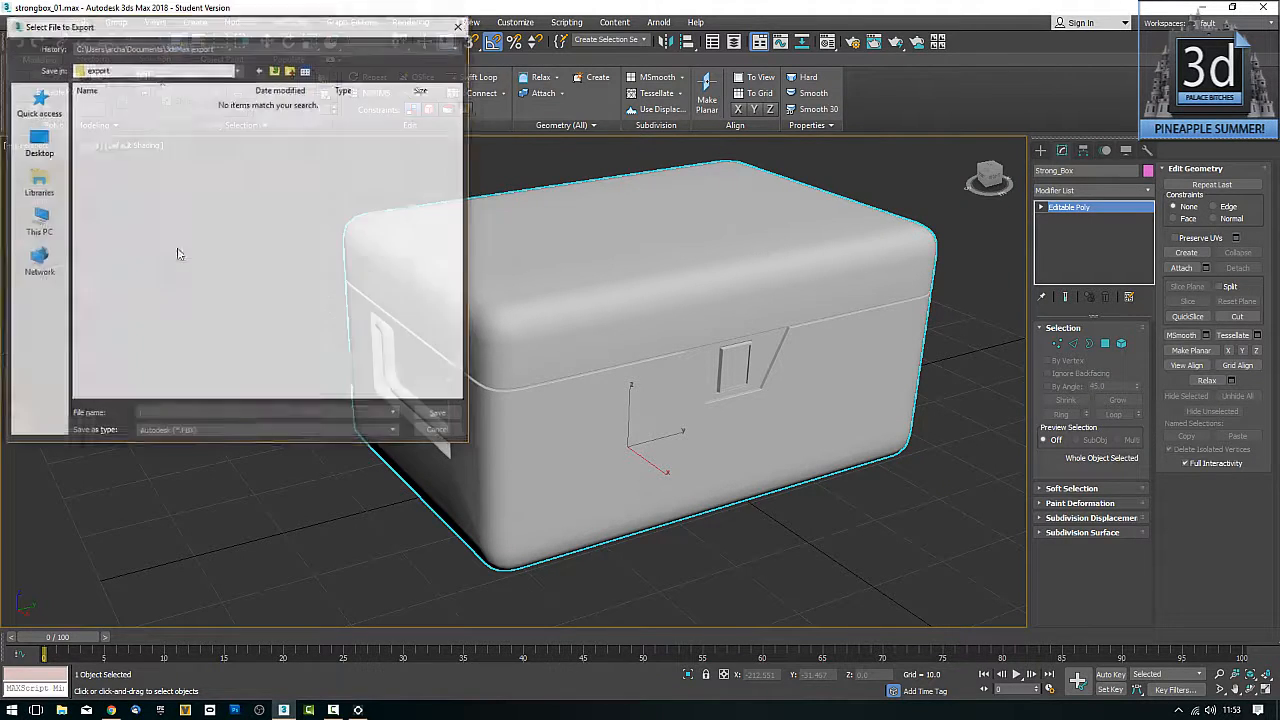
{"action": "left_click", "coordinate": [174, 49]}
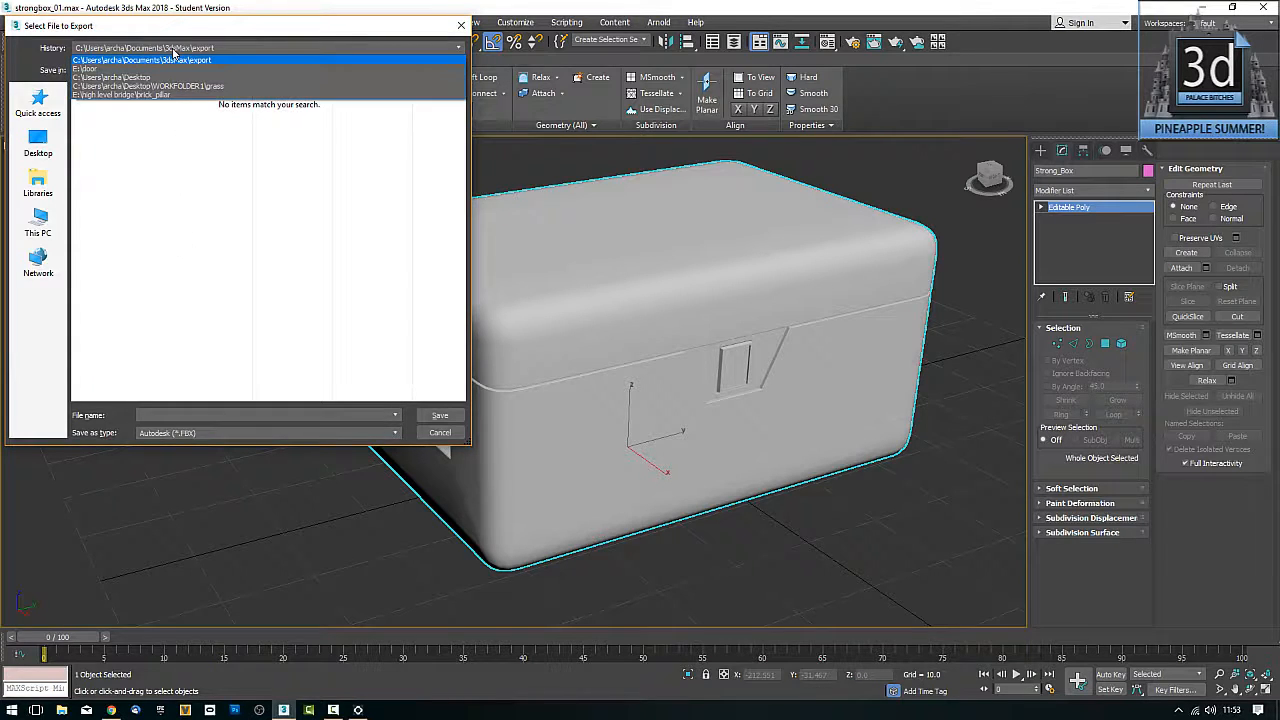
{"action": "left_click", "coordinate": [176, 60]}
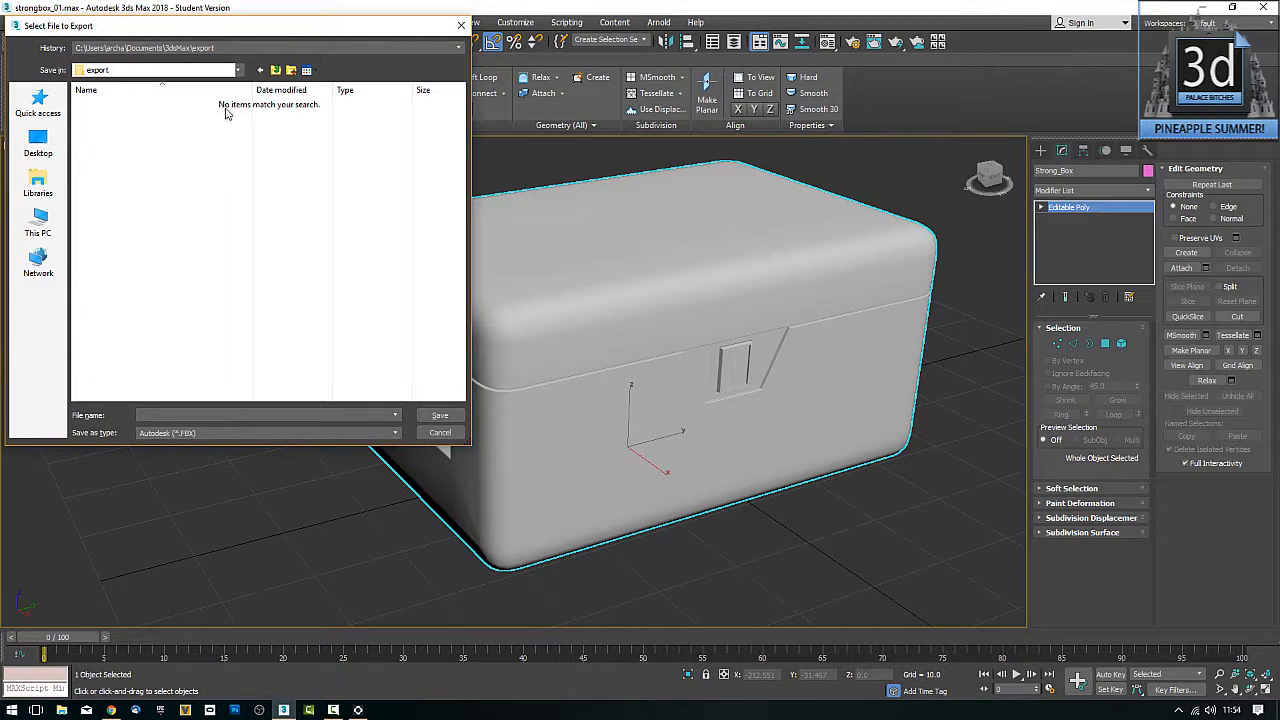
{"action": "key", "text": "ctrl+F9"}
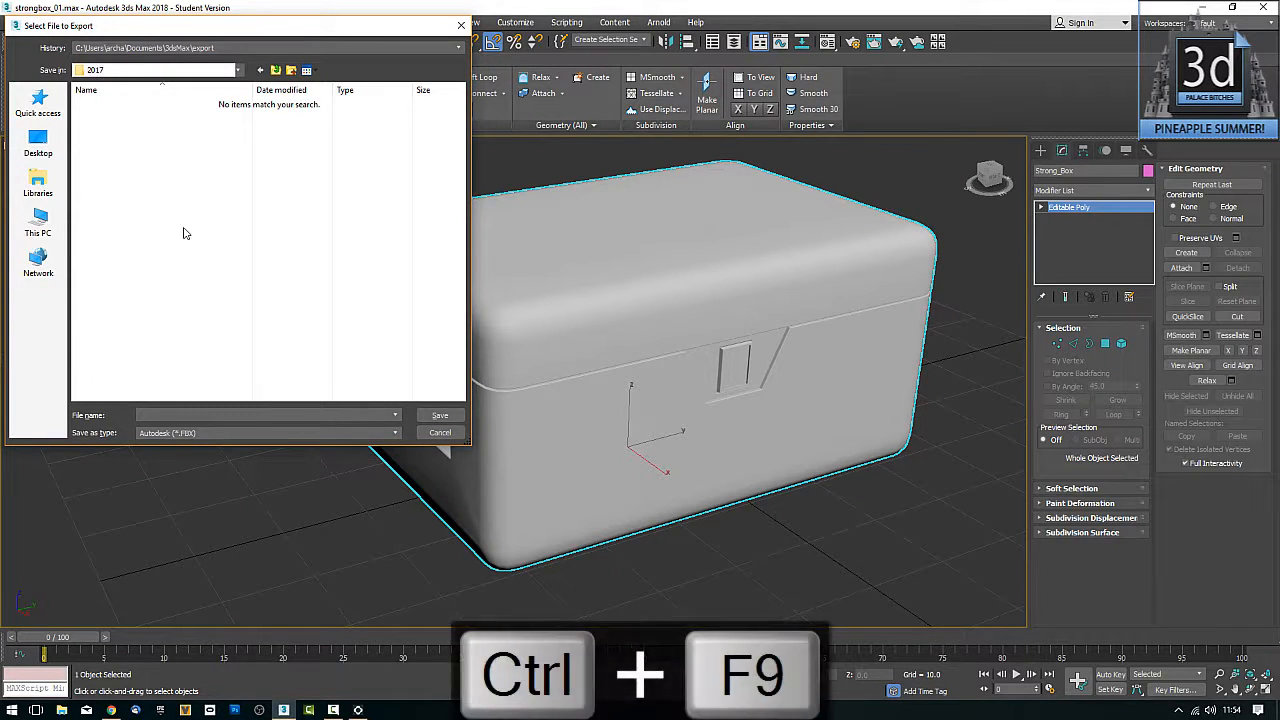
Step: Name the export strongbox_01 and save it as FBX with the Autodesk Media & Entertainment preset
{"action": "left_click", "coordinate": [162, 414]}
{"action": "type", "text": "strongb"}
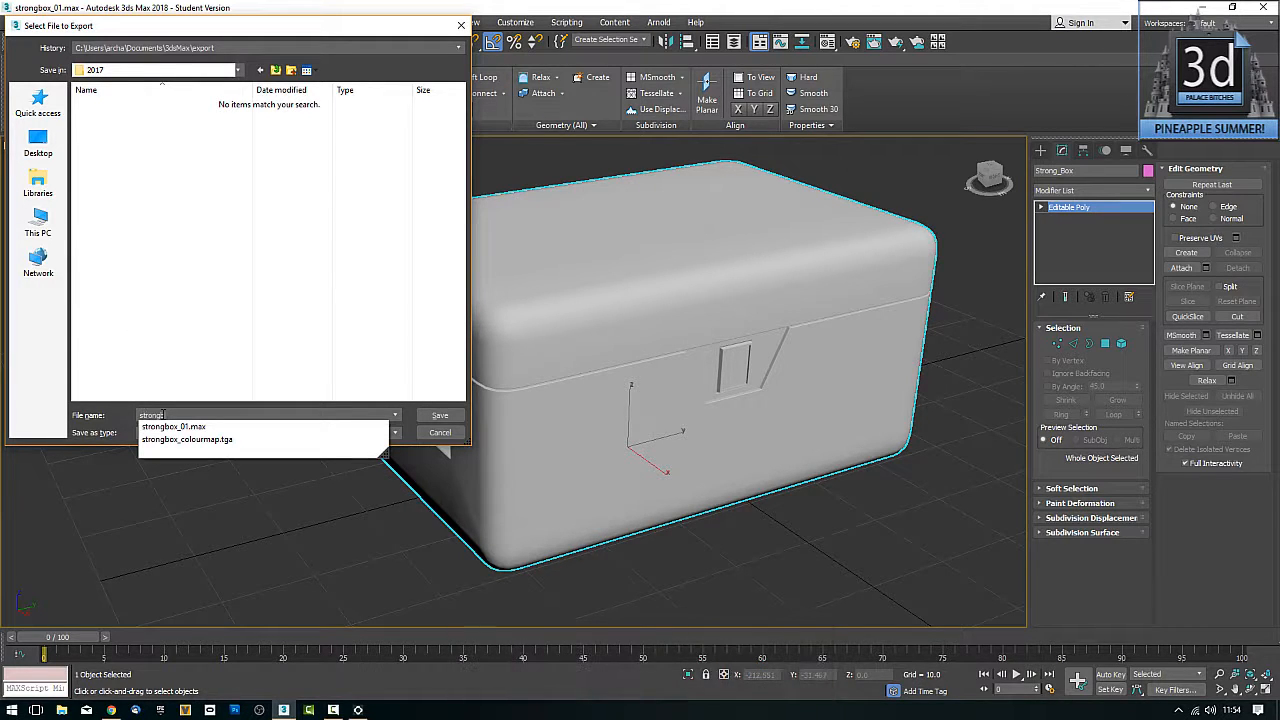
{"action": "type", "text": "ox_01"}
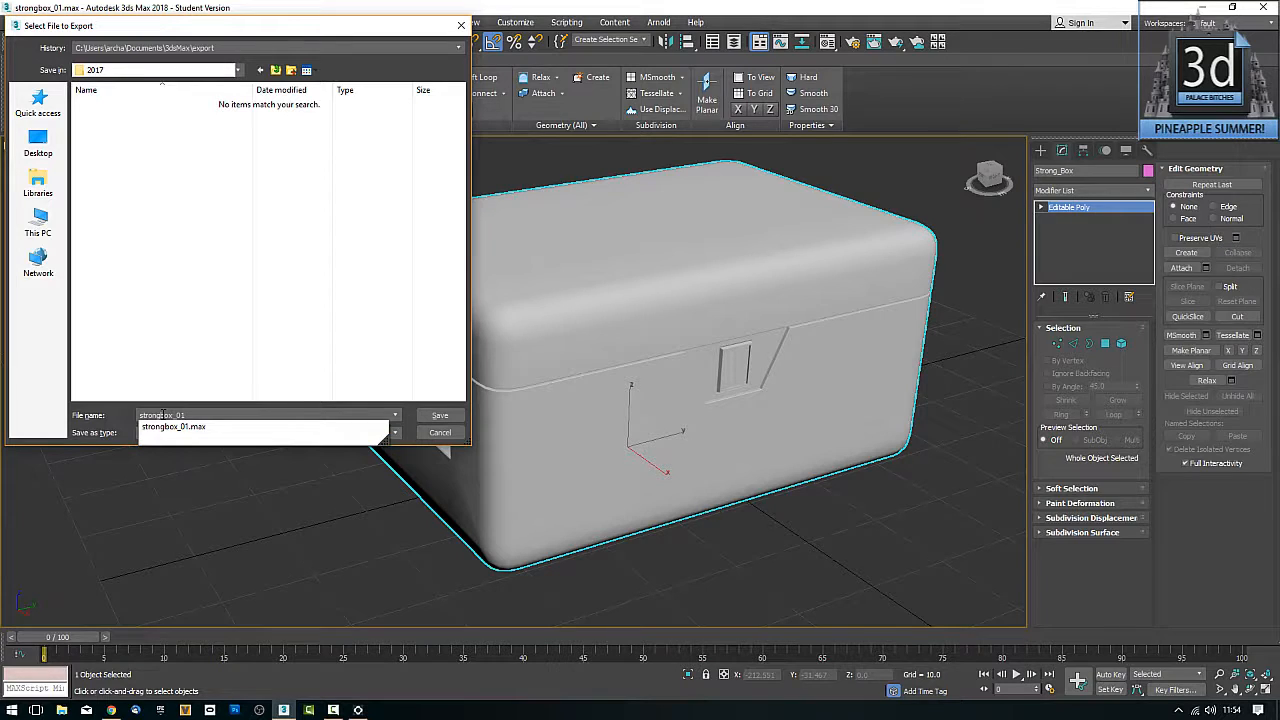
{"action": "left_click", "coordinate": [160, 414]}
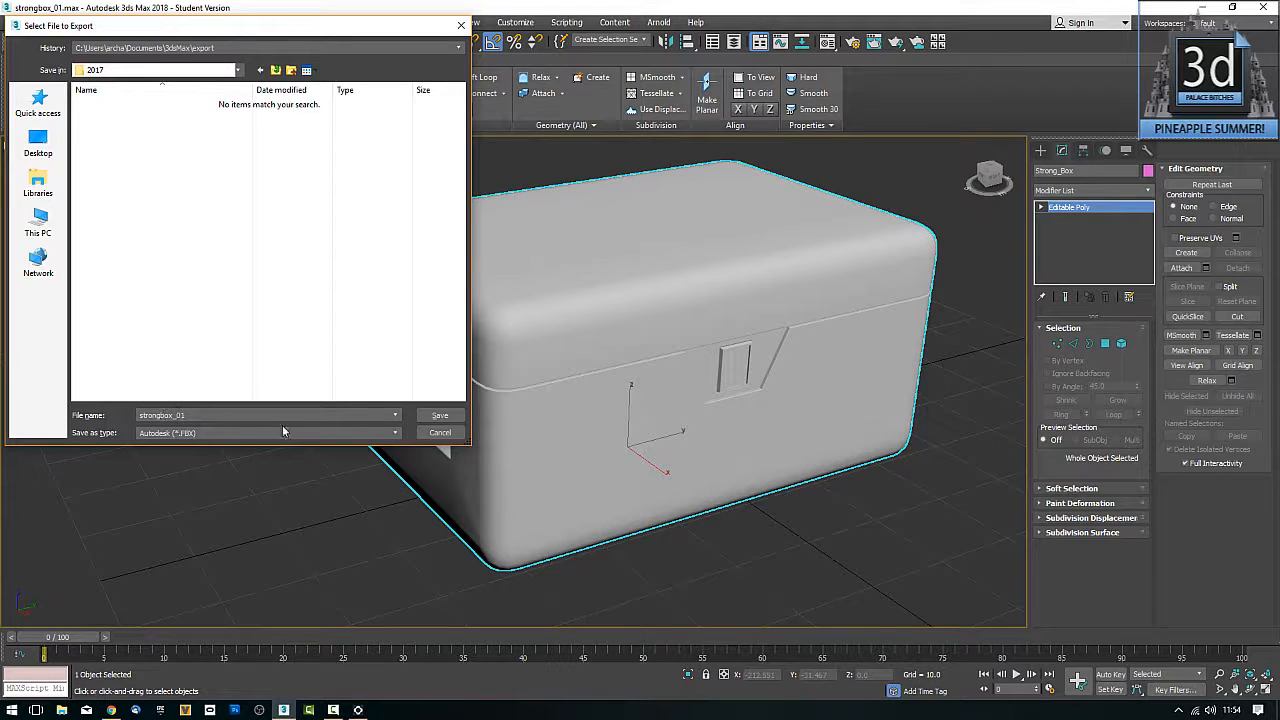
{"action": "left_click", "coordinate": [438, 415]}
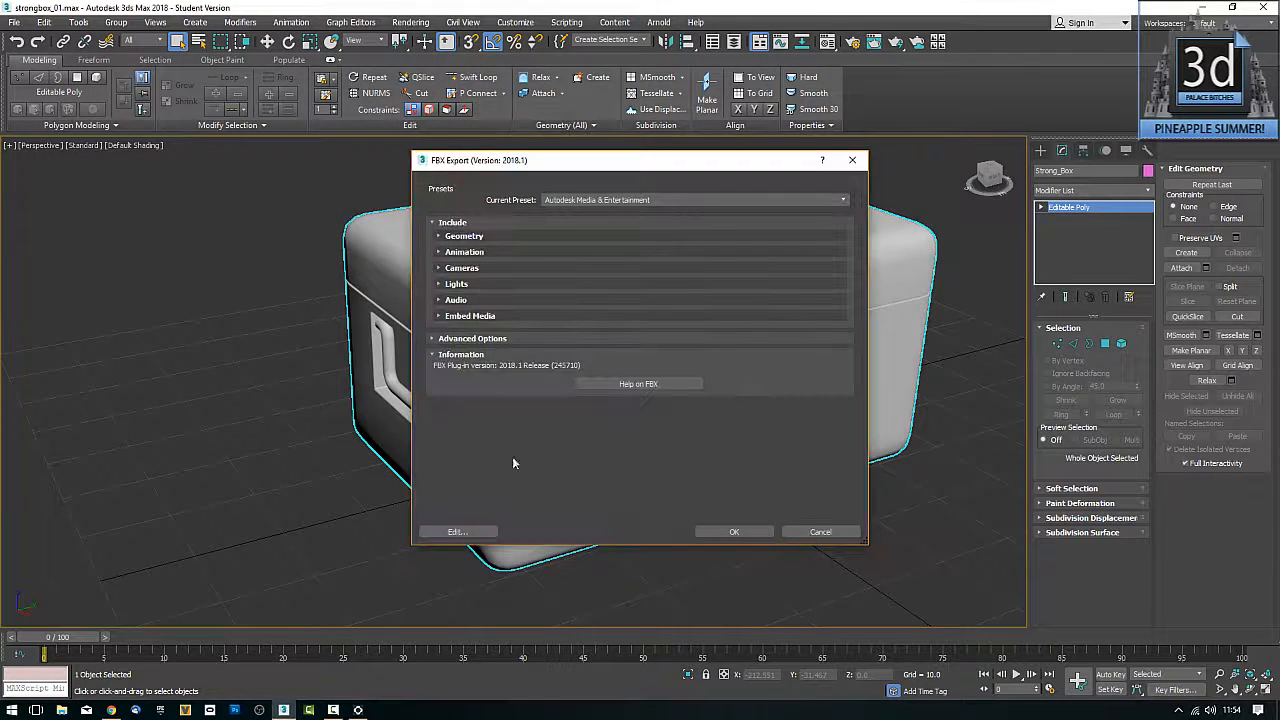
{"action": "left_click", "coordinate": [729, 531]}
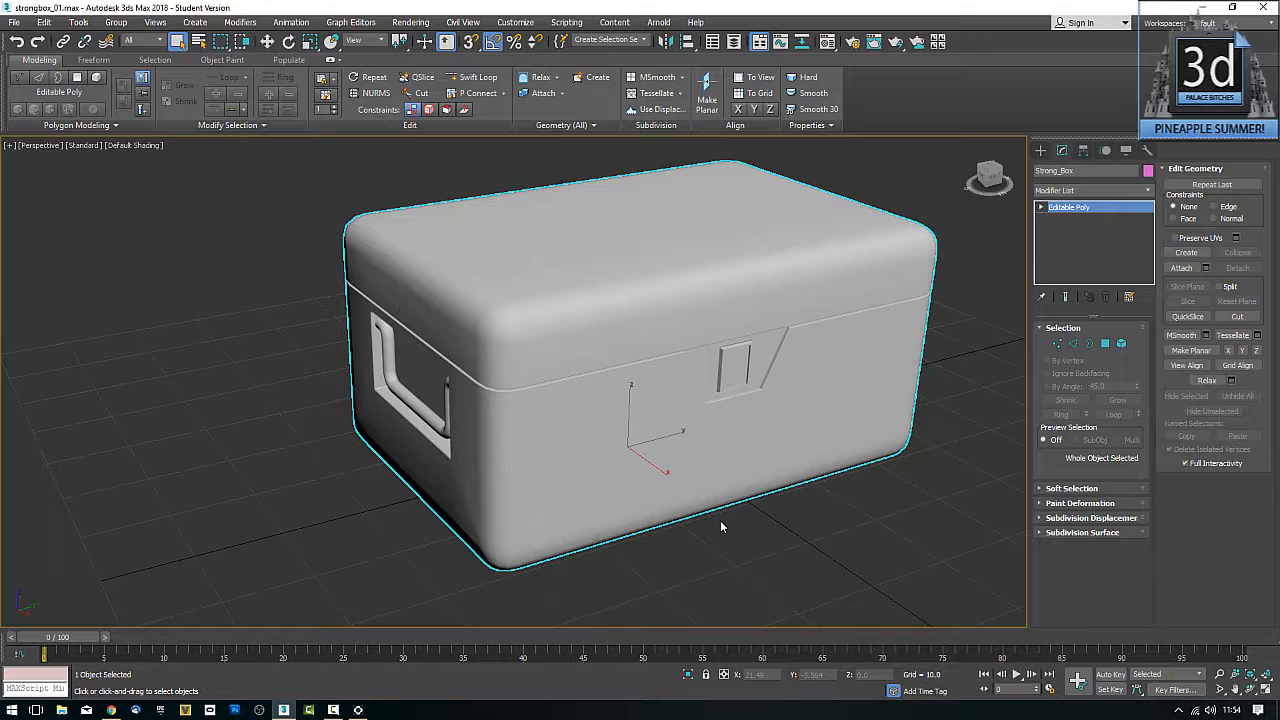
Step: Switch to Photoshop and unpin OBS Studio from the taskbar
{"action": "key", "text": "ctrl+F9"}
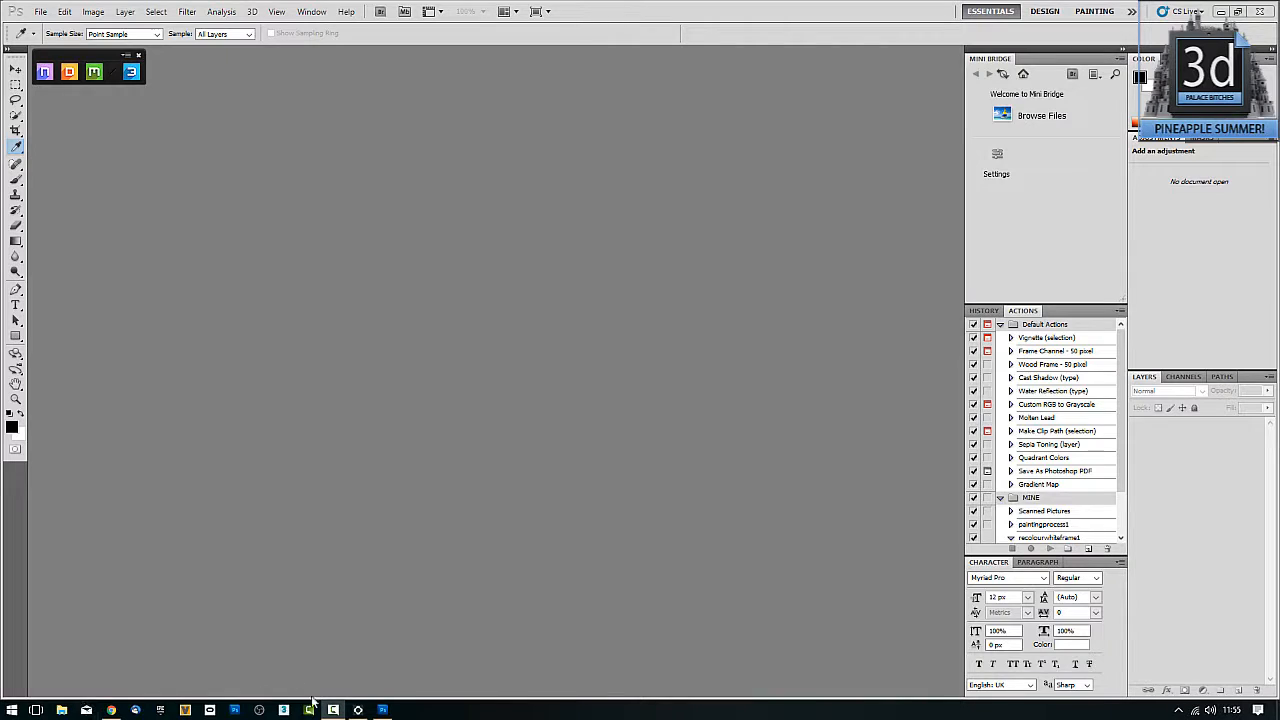
{"action": "right_click", "coordinate": [260, 710]}
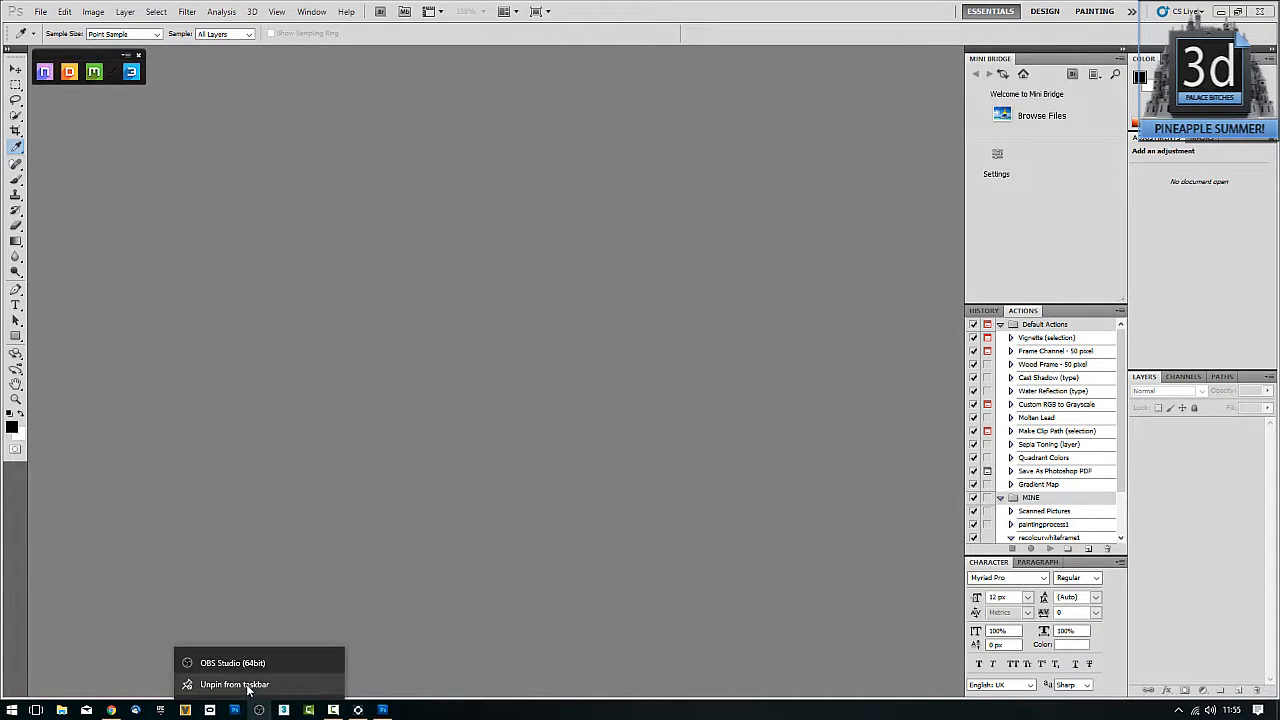
{"action": "left_click", "coordinate": [236, 684]}
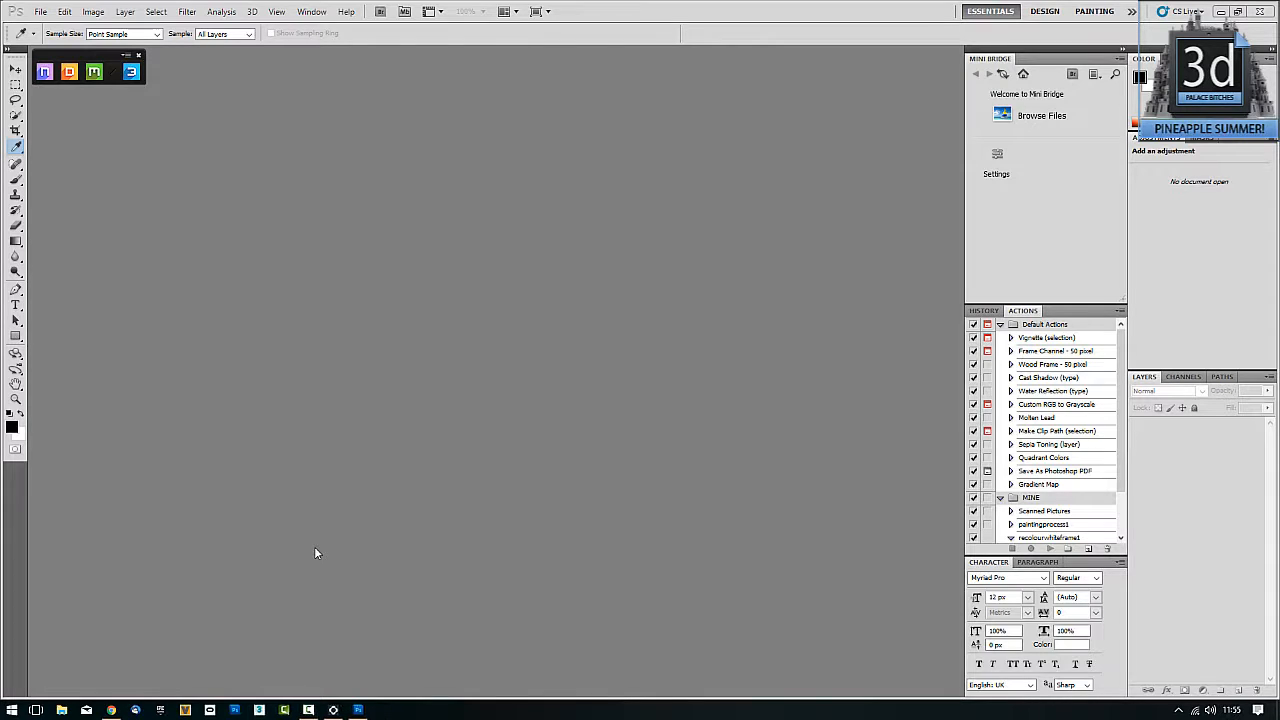
Step: Open DDO's Base Creator and load strongbox_01 from the 2017 folder as the mesh input
{"action": "left_click", "coordinate": [70, 77]}
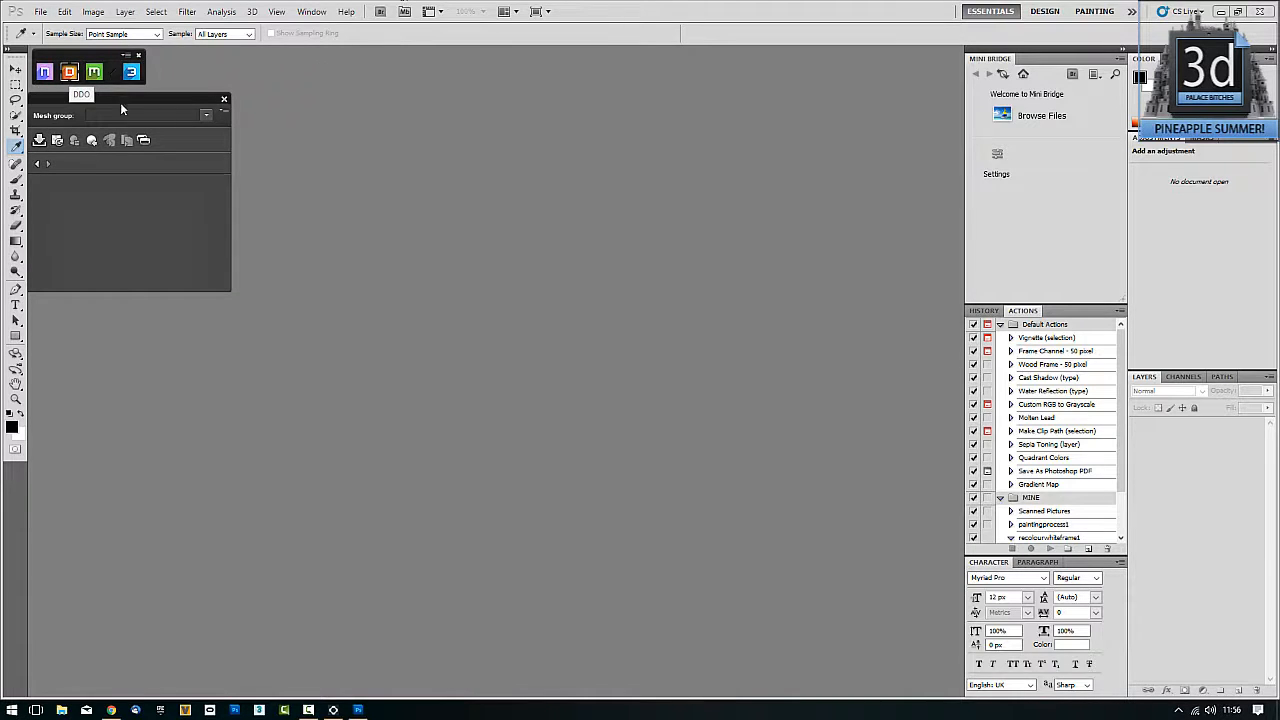
{"action": "left_click_drag", "start_coordinate": [233, 74], "coordinate": [122, 91]}
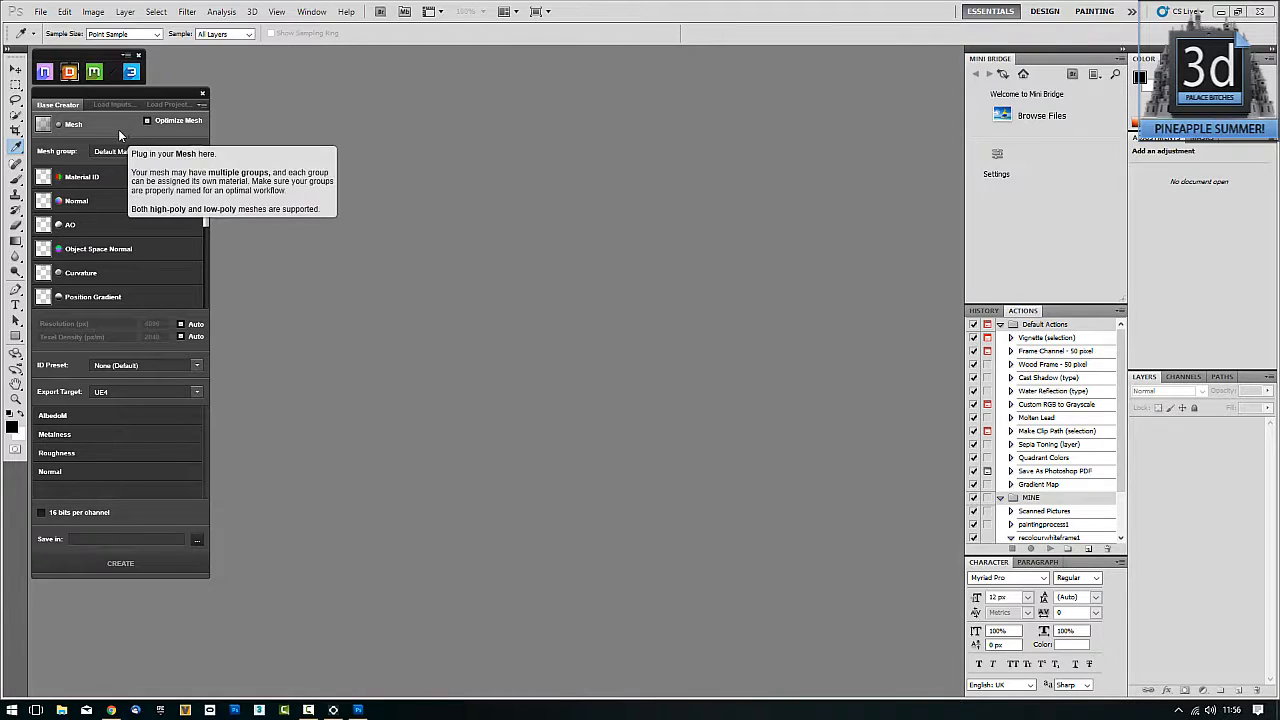
{"action": "mouse_move", "coordinate": [100, 178]}
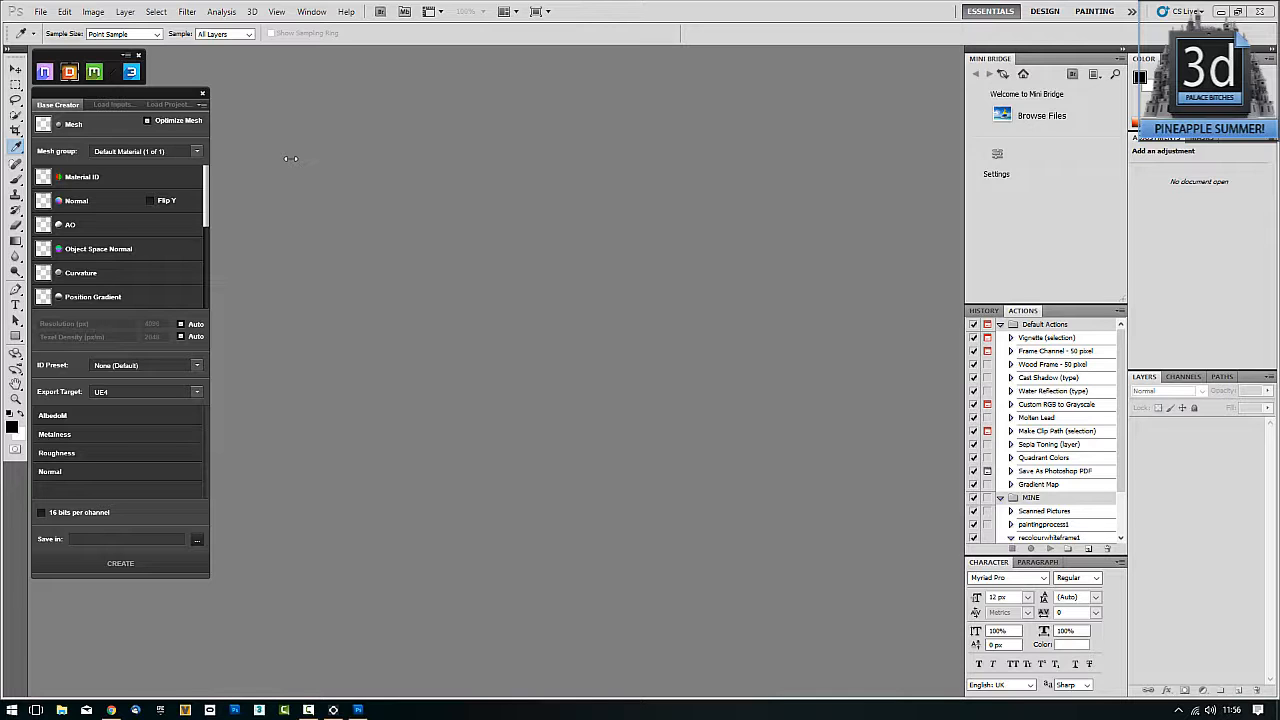
{"action": "left_click", "coordinate": [91, 124]}
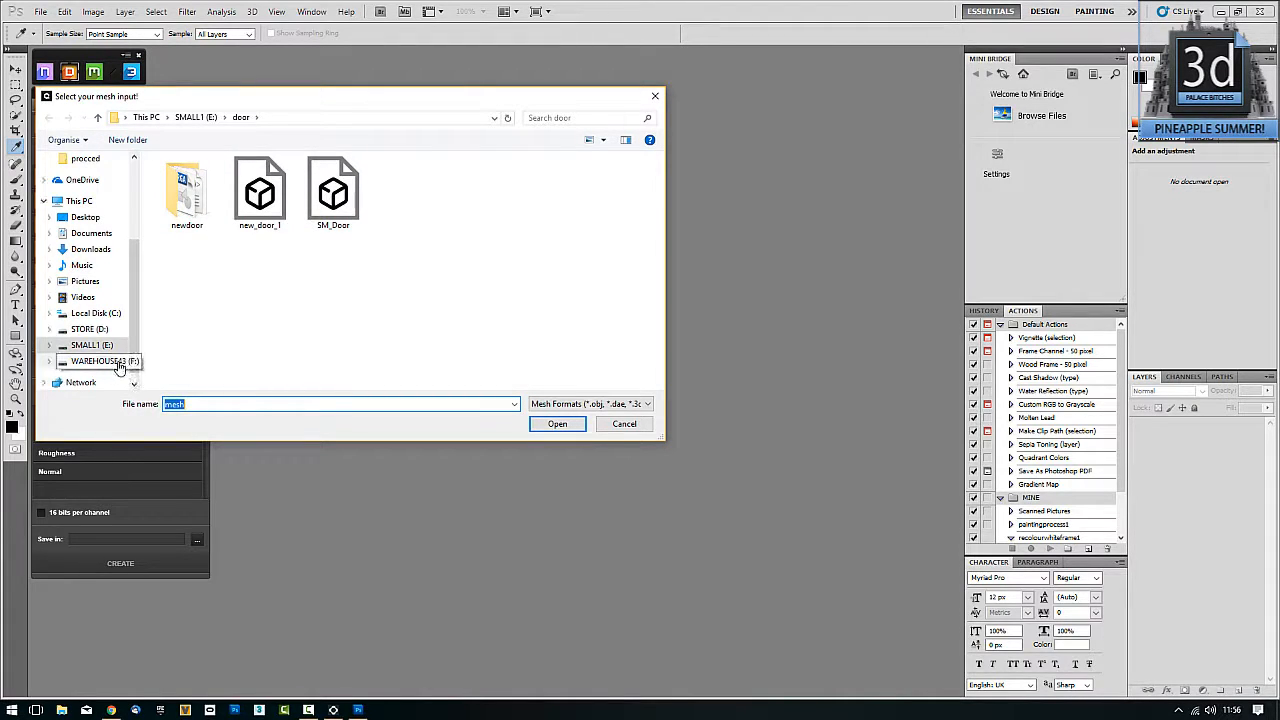
{"action": "key", "text": "ctrl+F9"}
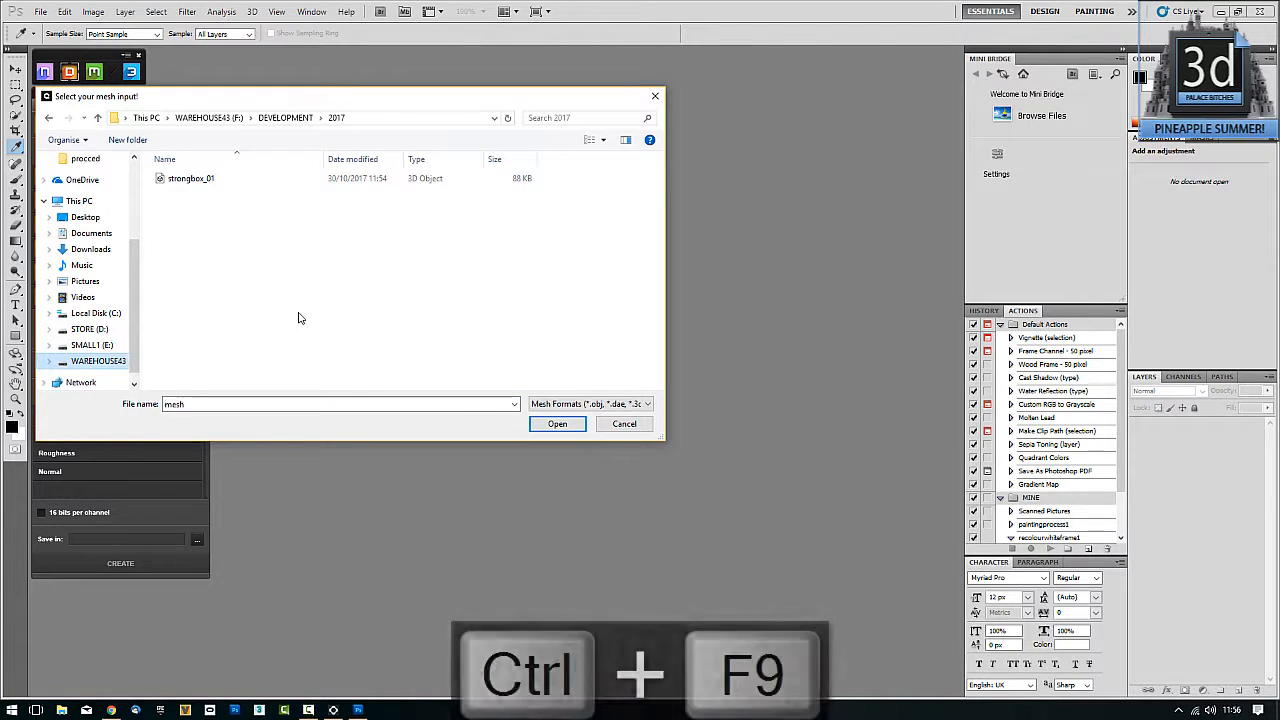
{"action": "left_click", "coordinate": [188, 182]}
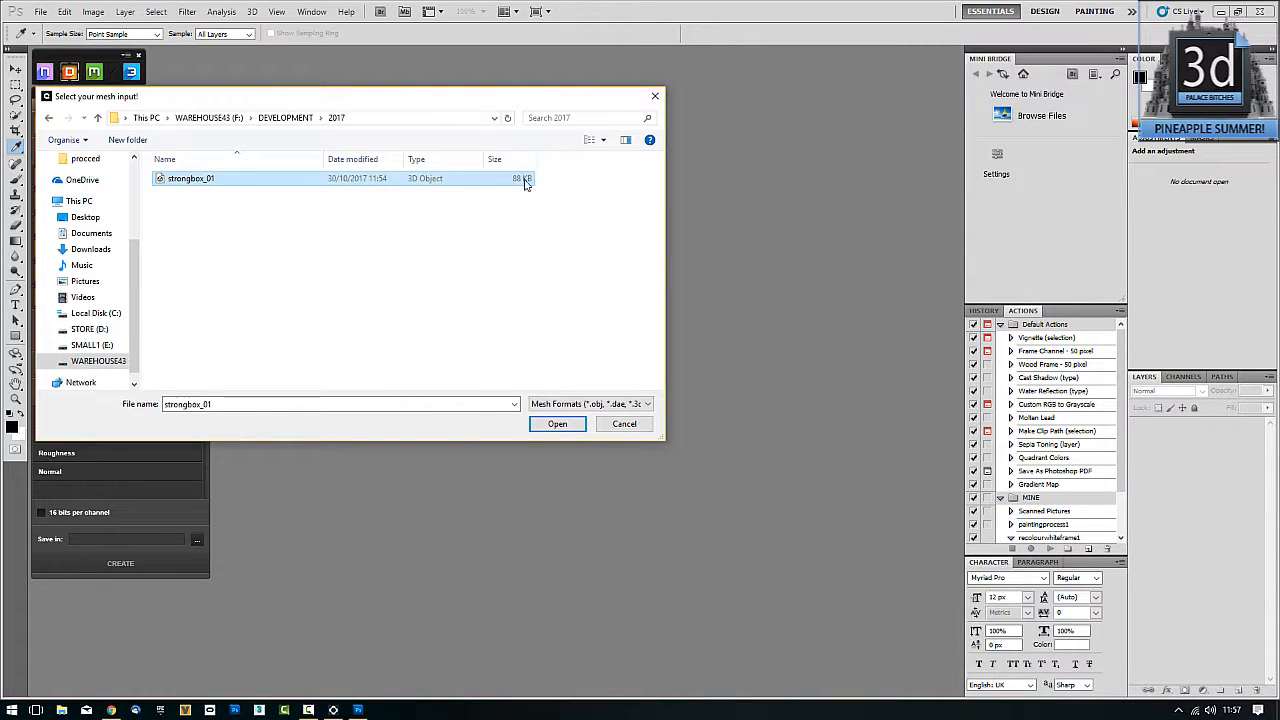
{"action": "left_click", "coordinate": [557, 424]}
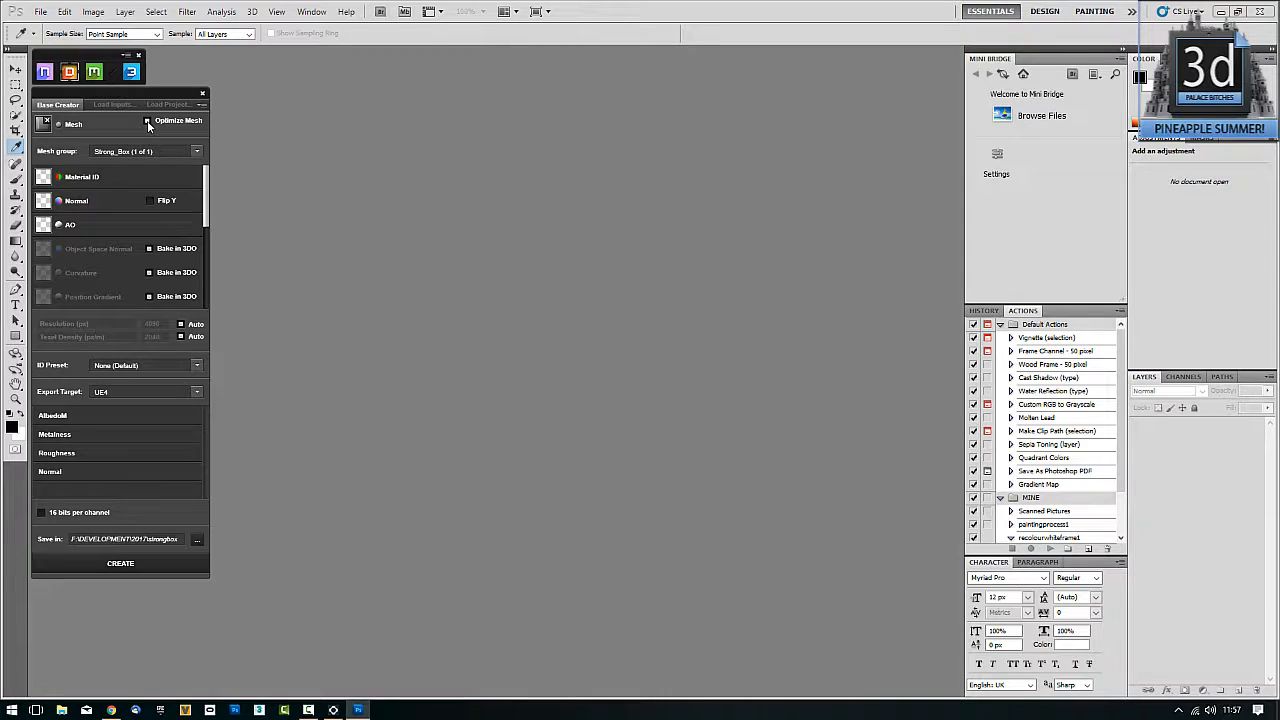
Step: Load strongbox_colourmap as the Material ID map and create the DDO base project with the UE4 export target
{"action": "left_click", "coordinate": [86, 178]}
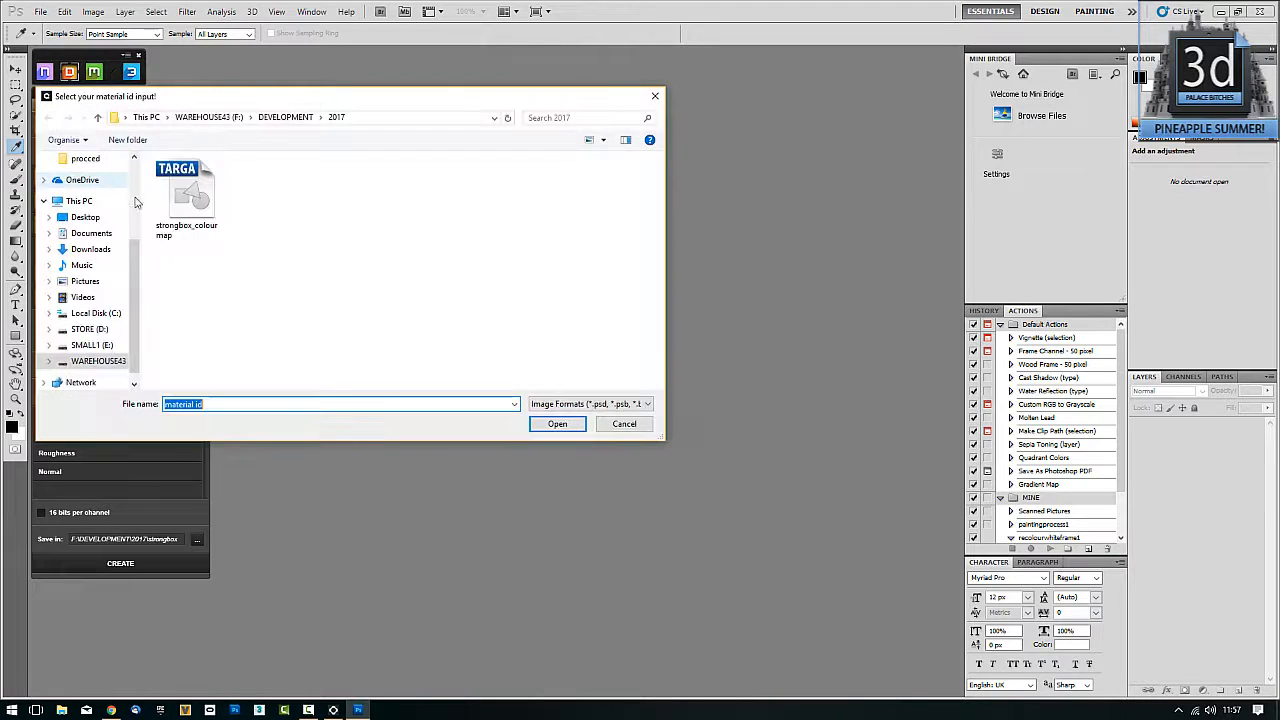
{"action": "double_click", "coordinate": [186, 195]}
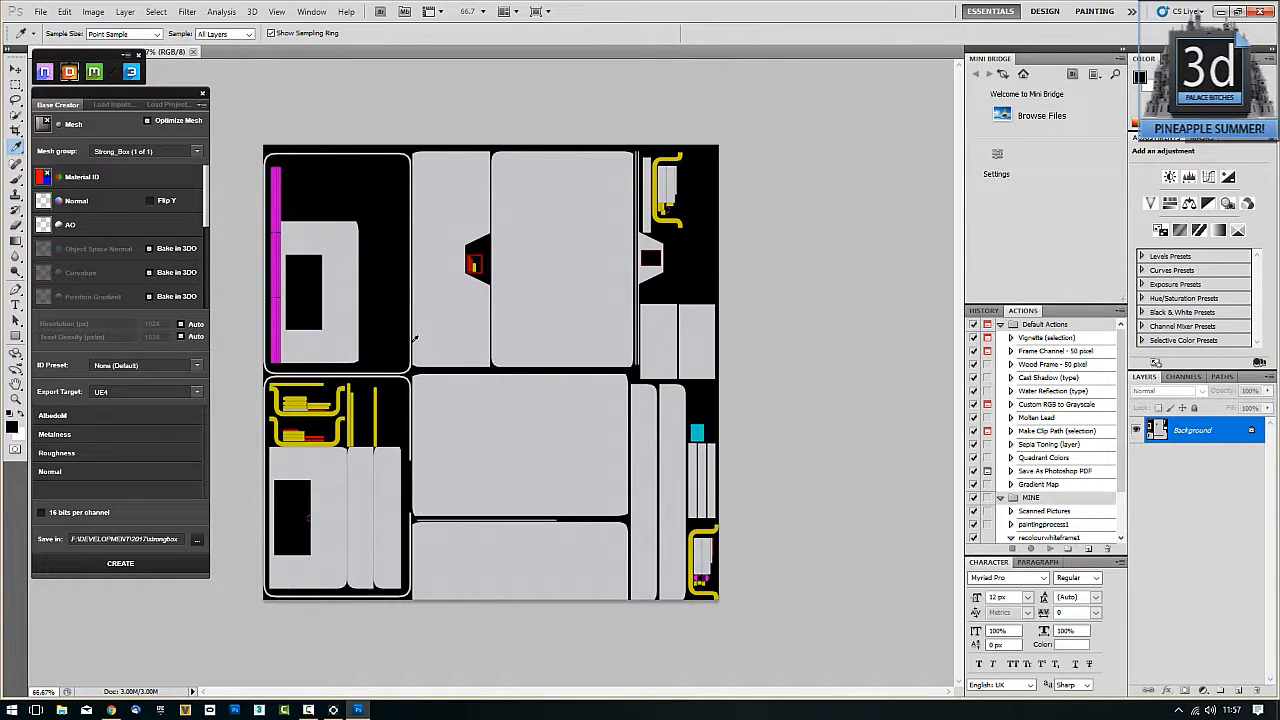
{"action": "left_click", "coordinate": [145, 571]}
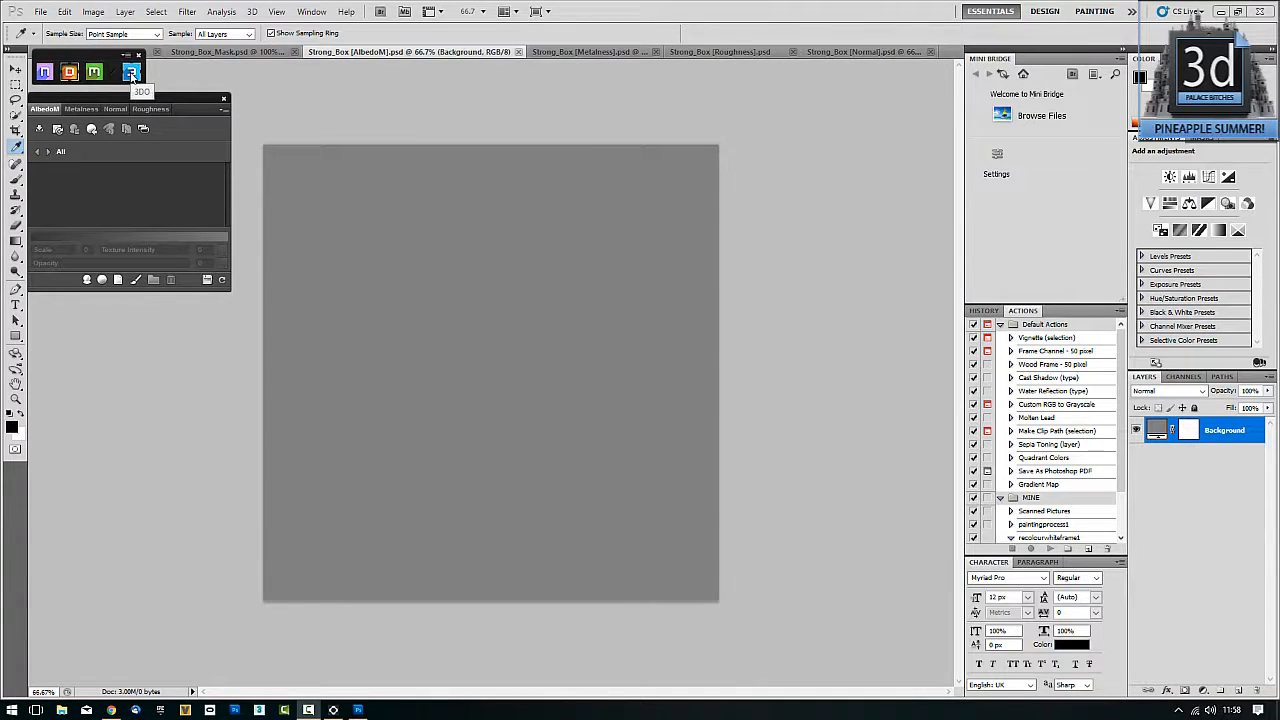
Step: Open the 3DO preview showing the strong box's front and handle side, and lengthen and reposition the DDO layer panel
{"action": "left_click", "coordinate": [131, 73]}
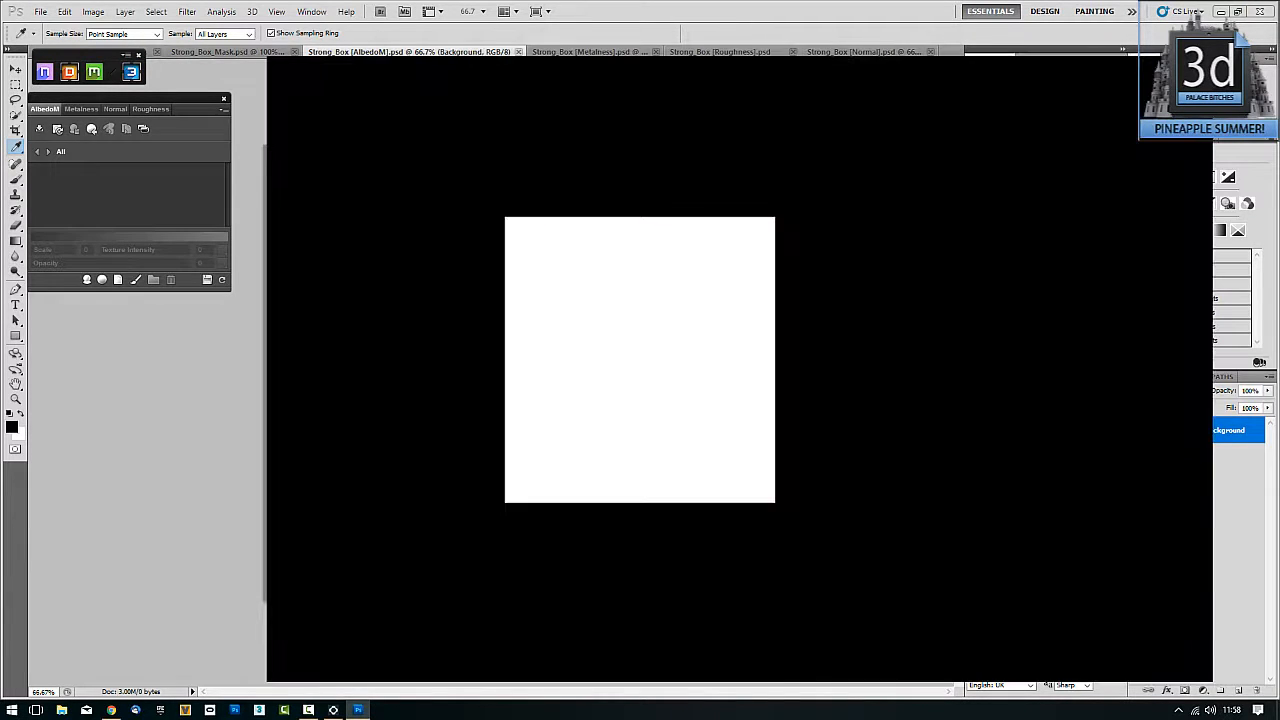
{"action": "scroll", "coordinate": [829, 426], "scroll_direction": "down", "scroll_amount": 8}
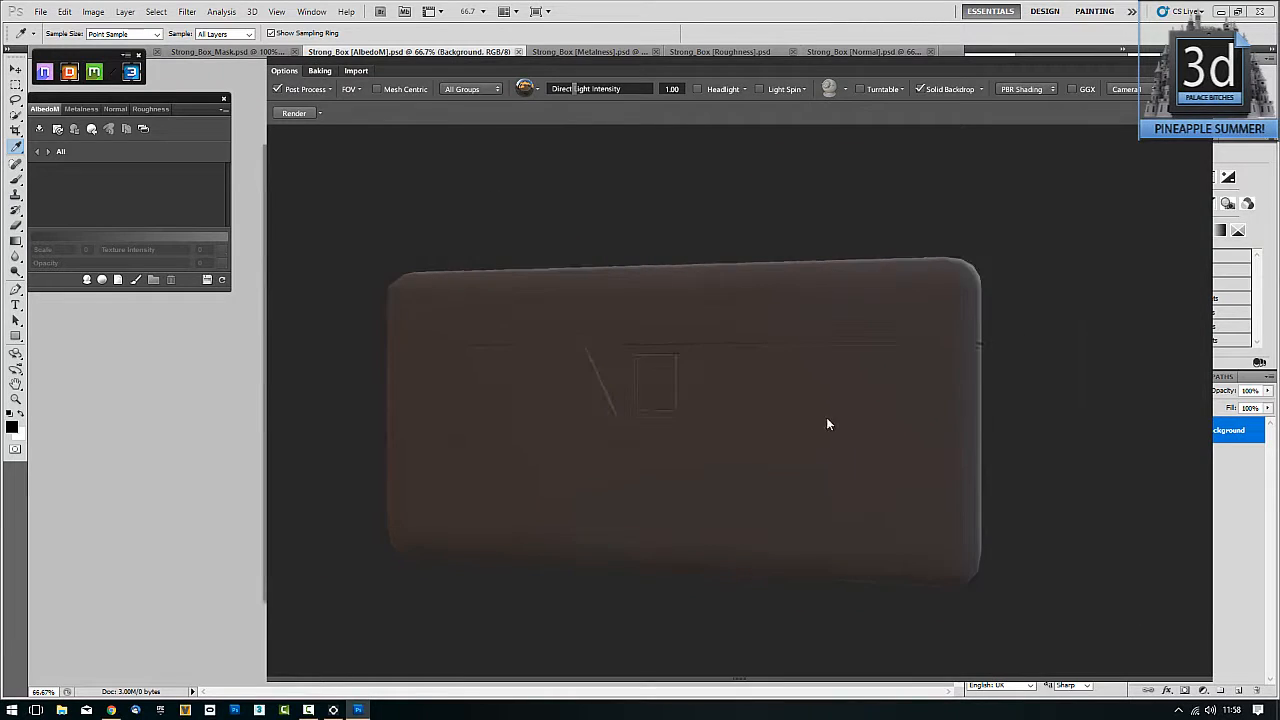
{"action": "middle_click_drag", "start_coordinate": [630, 411], "coordinate": [692, 418]}
{"action": "mouse_move", "coordinate": [669, 418]}
{"action": "left_mouse_down"}
{"action": "mouse_move", "coordinate": [1023, 431]}
{"action": "mouse_move", "coordinate": [630, 436]}
{"action": "mouse_move", "coordinate": [669, 437]}
{"action": "mouse_move", "coordinate": [731, 406]}
{"action": "mouse_move", "coordinate": [749, 374]}
{"action": "mouse_move", "coordinate": [717, 400]}
{"action": "mouse_move", "coordinate": [948, 397]}
{"action": "mouse_move", "coordinate": [717, 391]}
{"action": "mouse_move", "coordinate": [717, 406]}
{"action": "left_mouse_up"}
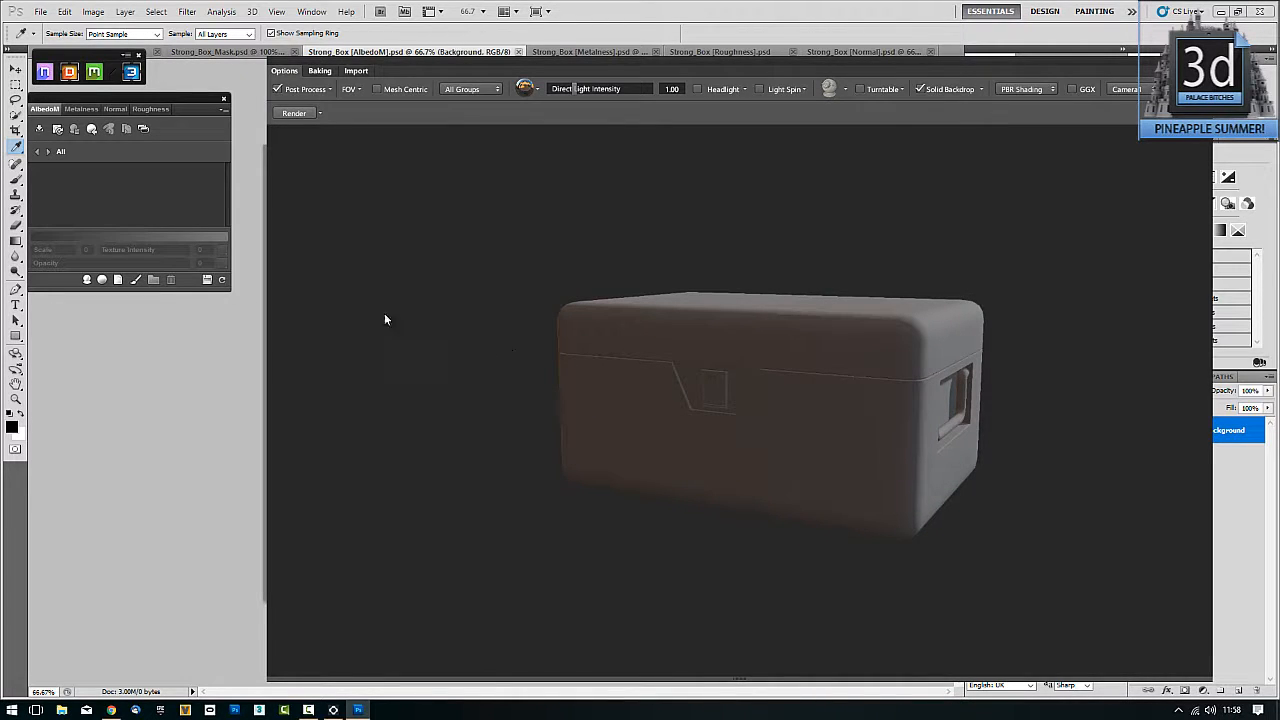
{"action": "left_click_drag", "start_coordinate": [157, 292], "coordinate": [160, 467]}
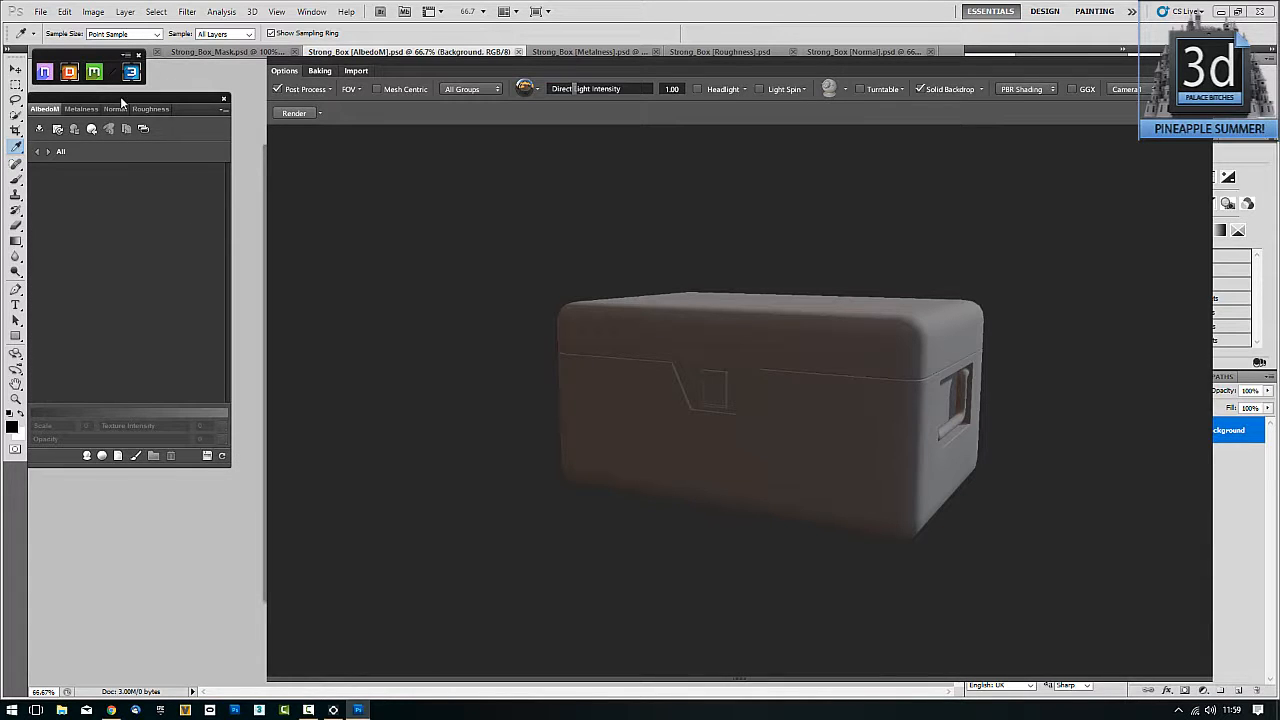
{"action": "left_click_drag", "start_coordinate": [120, 96], "coordinate": [126, 96]}
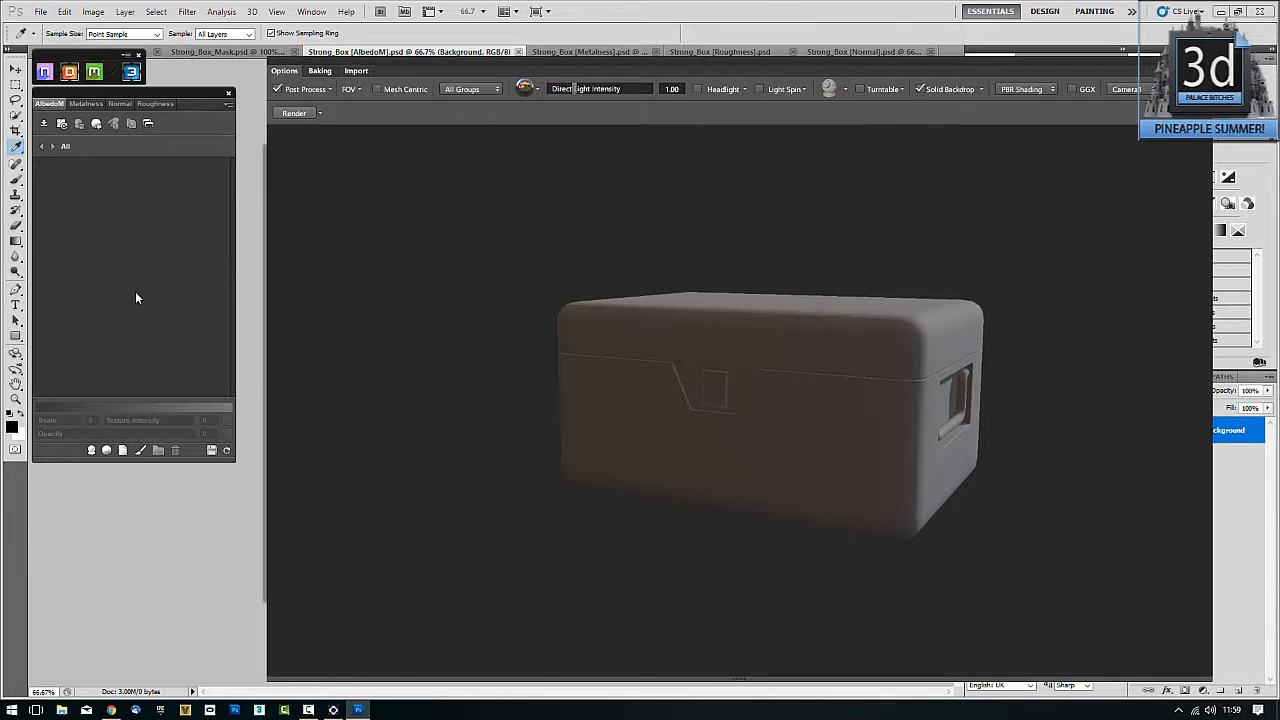
Step: Add the Steel - Dirty material from the basic metal materials to the whole strong box and inspect it in the preview
{"action": "left_click", "coordinate": [107, 451]}
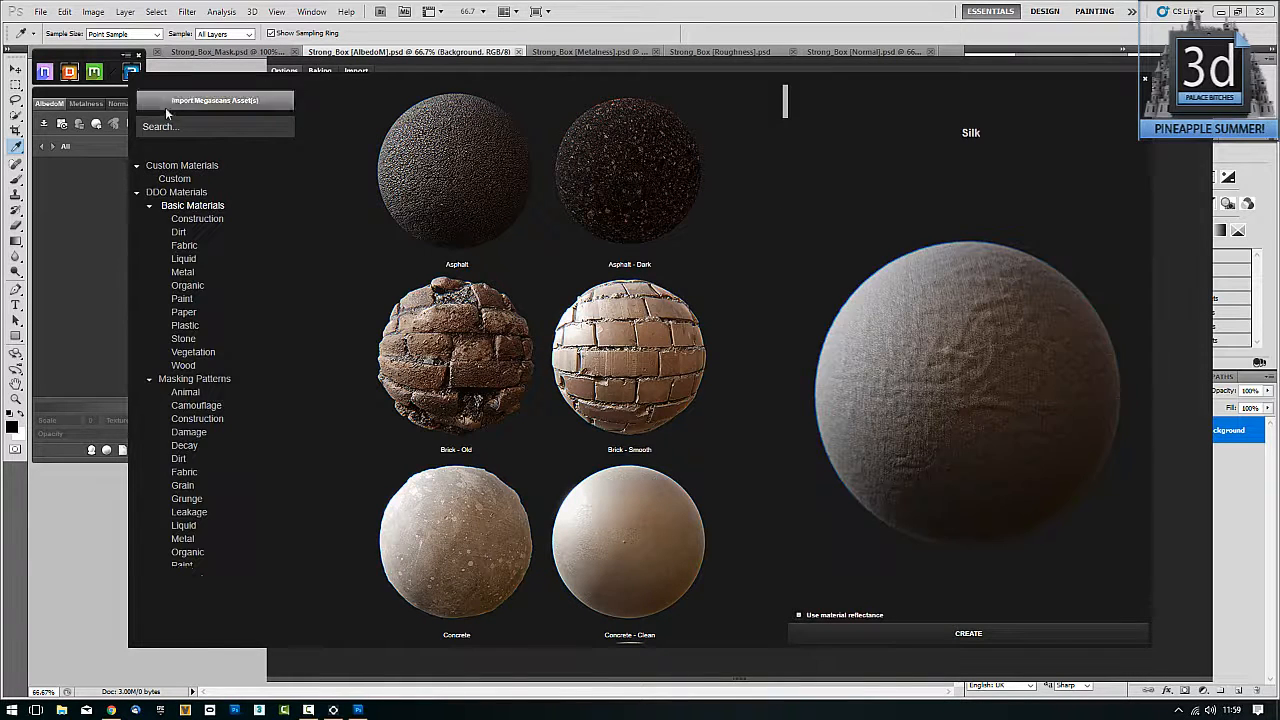
{"action": "left_click", "coordinate": [184, 272]}
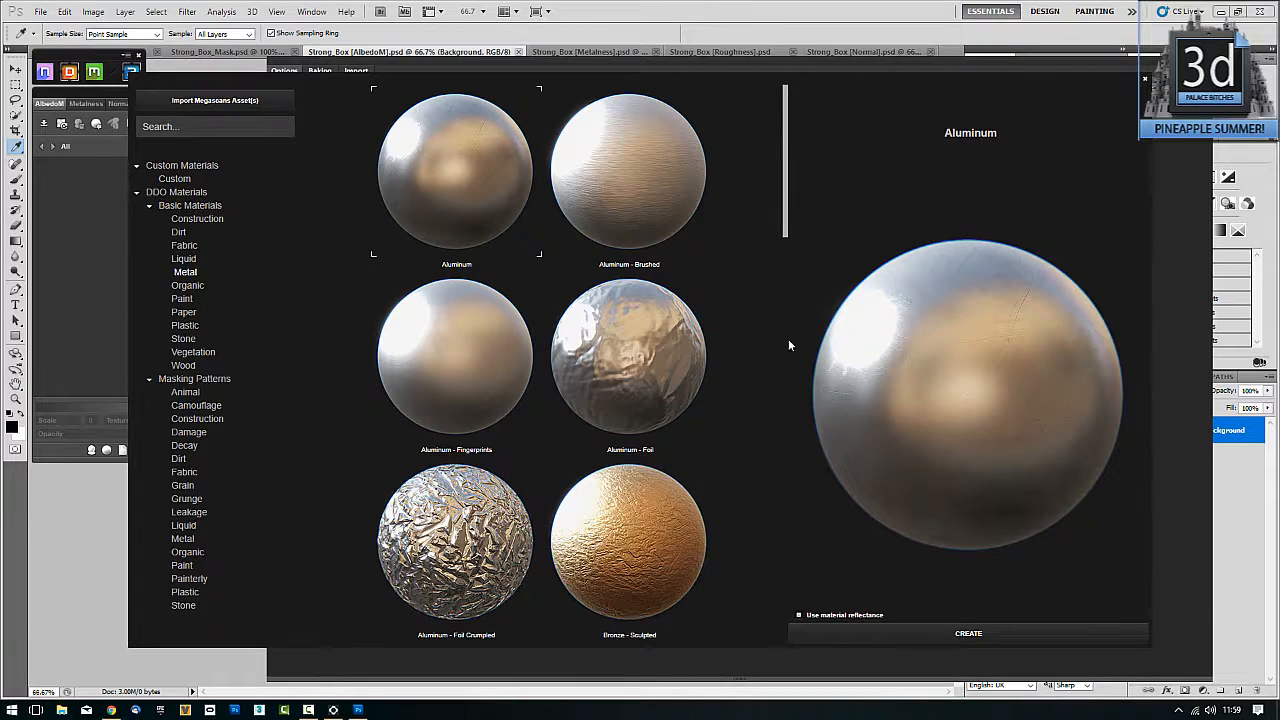
{"action": "left_click_drag", "start_coordinate": [793, 242], "coordinate": [786, 457]}
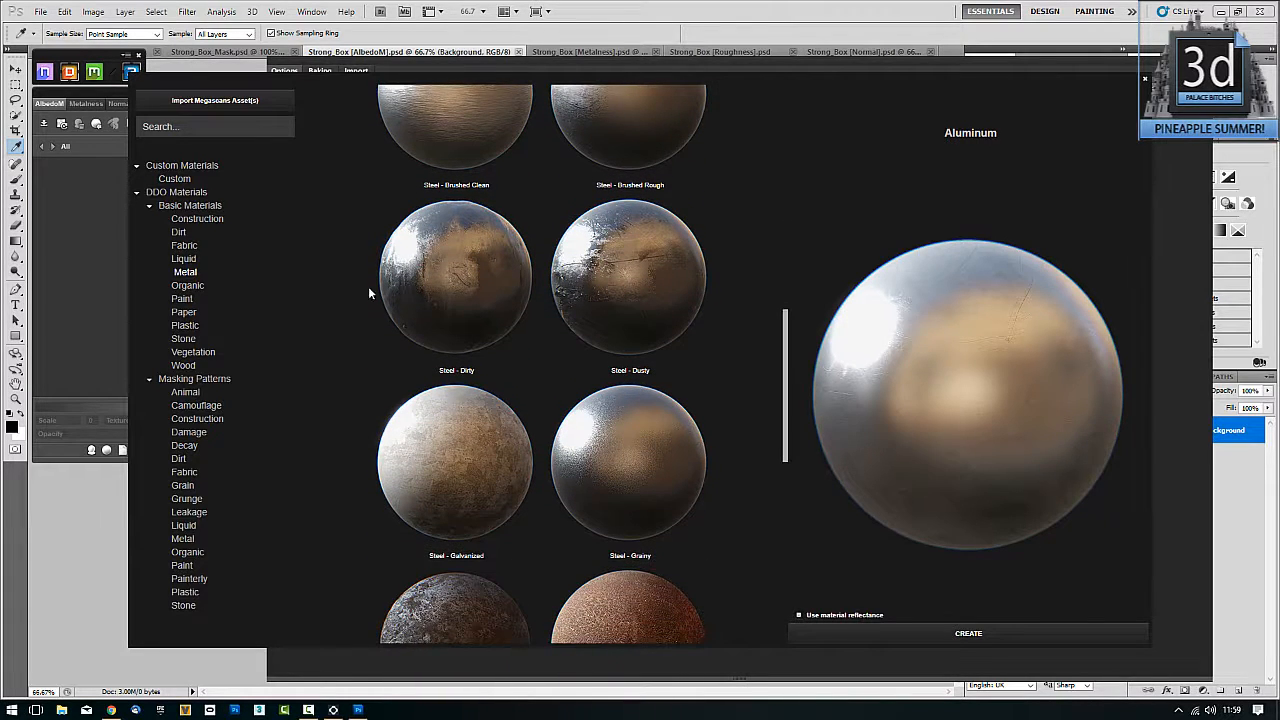
{"action": "left_click", "coordinate": [455, 300]}
{"action": "left_click", "coordinate": [912, 632]}
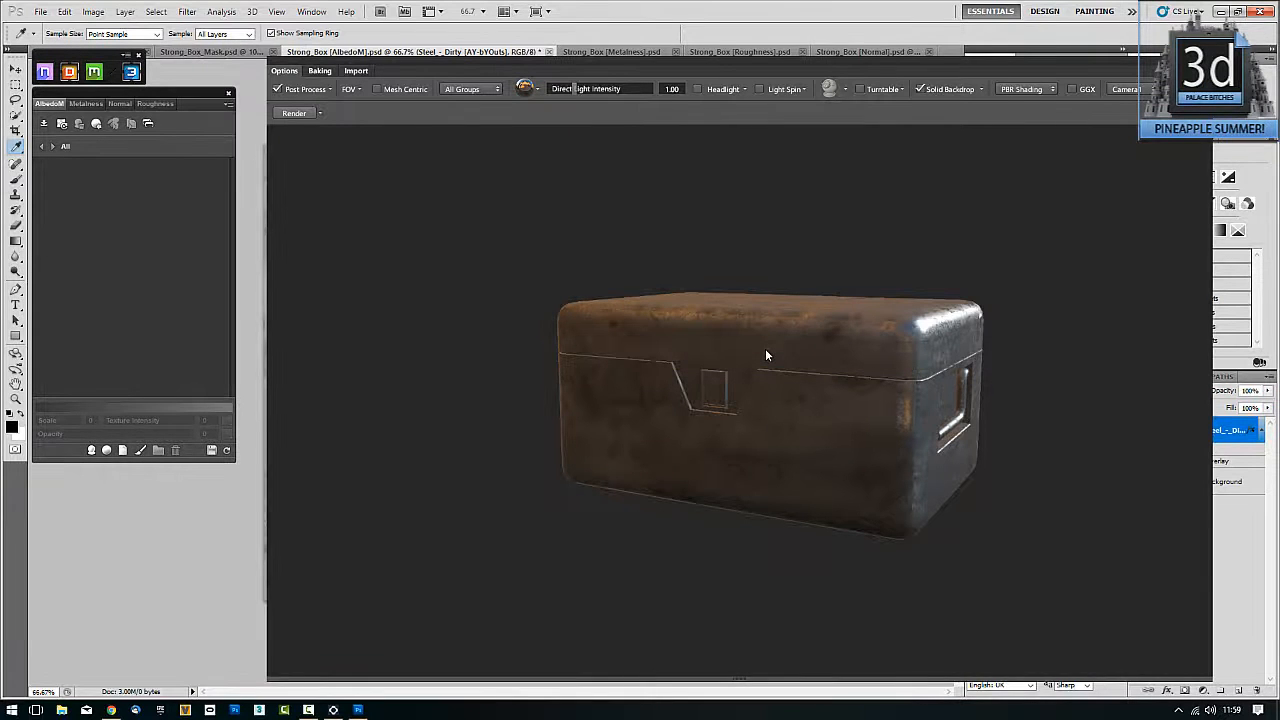
{"action": "left_click_drag", "start_coordinate": [526, 483], "coordinate": [547, 521]}
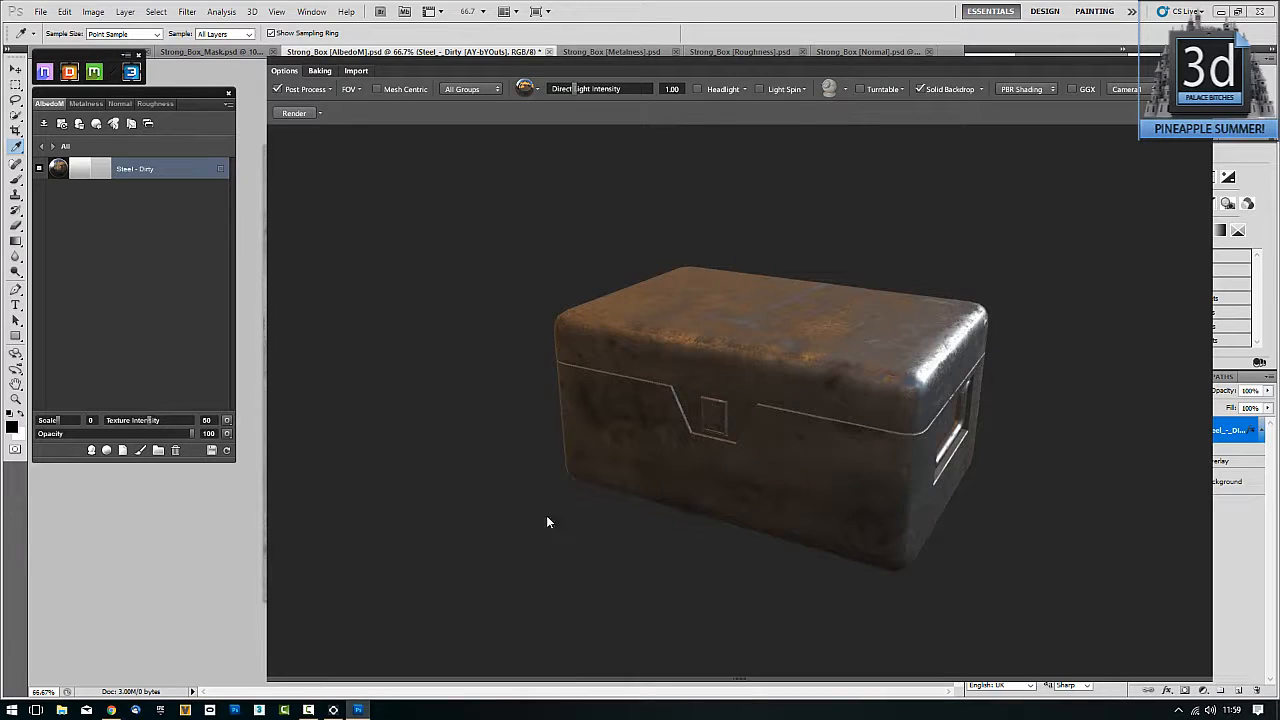
Step: Add the Generic Gun Metal material from the military metals over the whole strong box and inspect it in the preview
{"action": "left_click", "coordinate": [91, 451]}
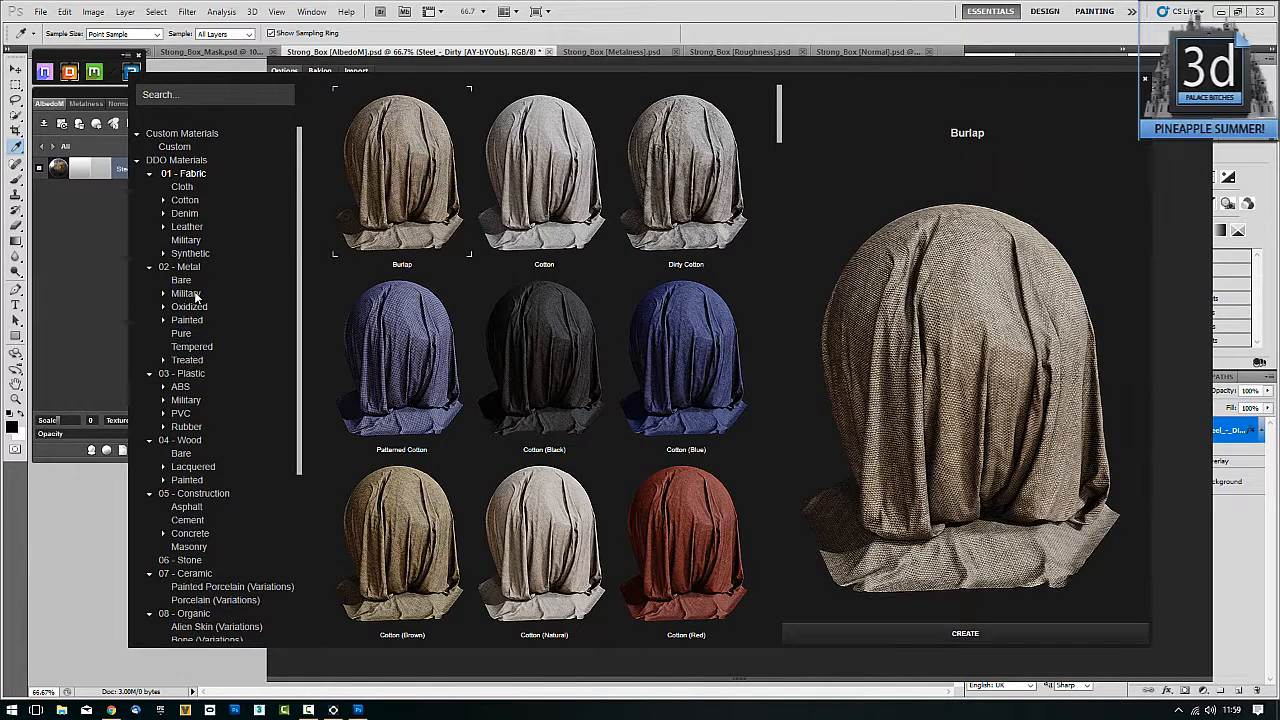
{"action": "left_click", "coordinate": [188, 294]}
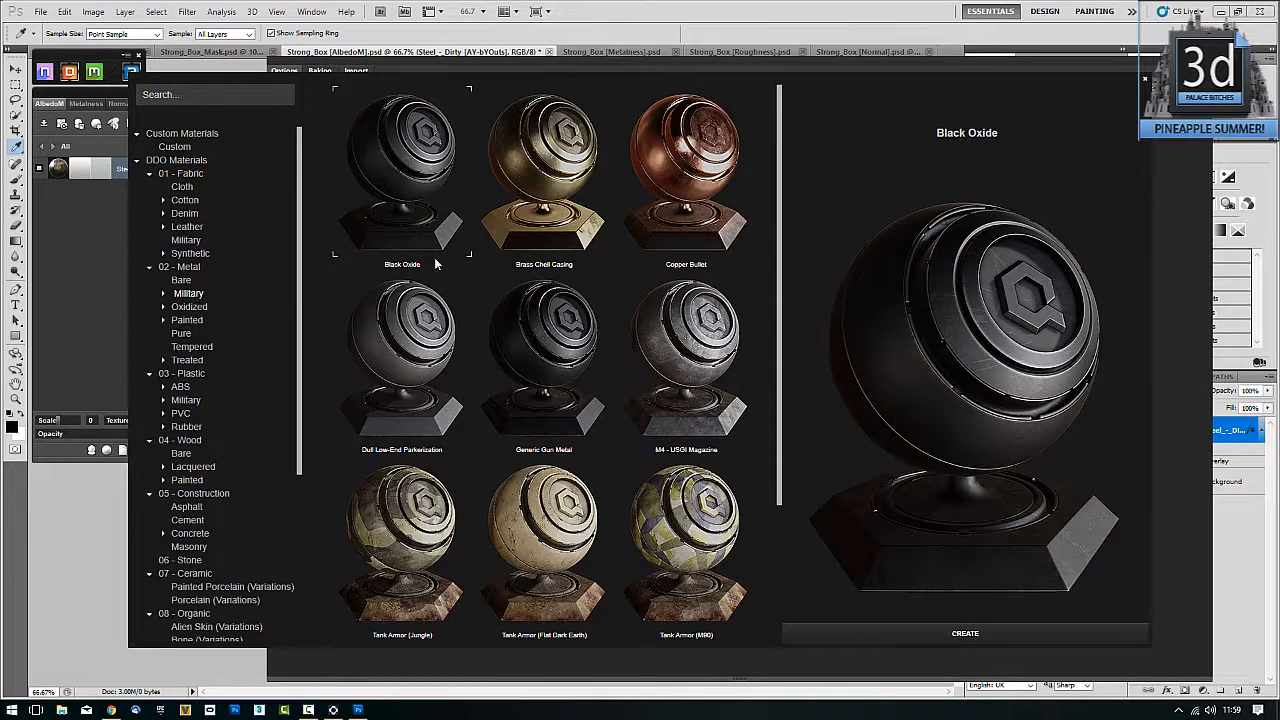
{"action": "left_click", "coordinate": [562, 343]}
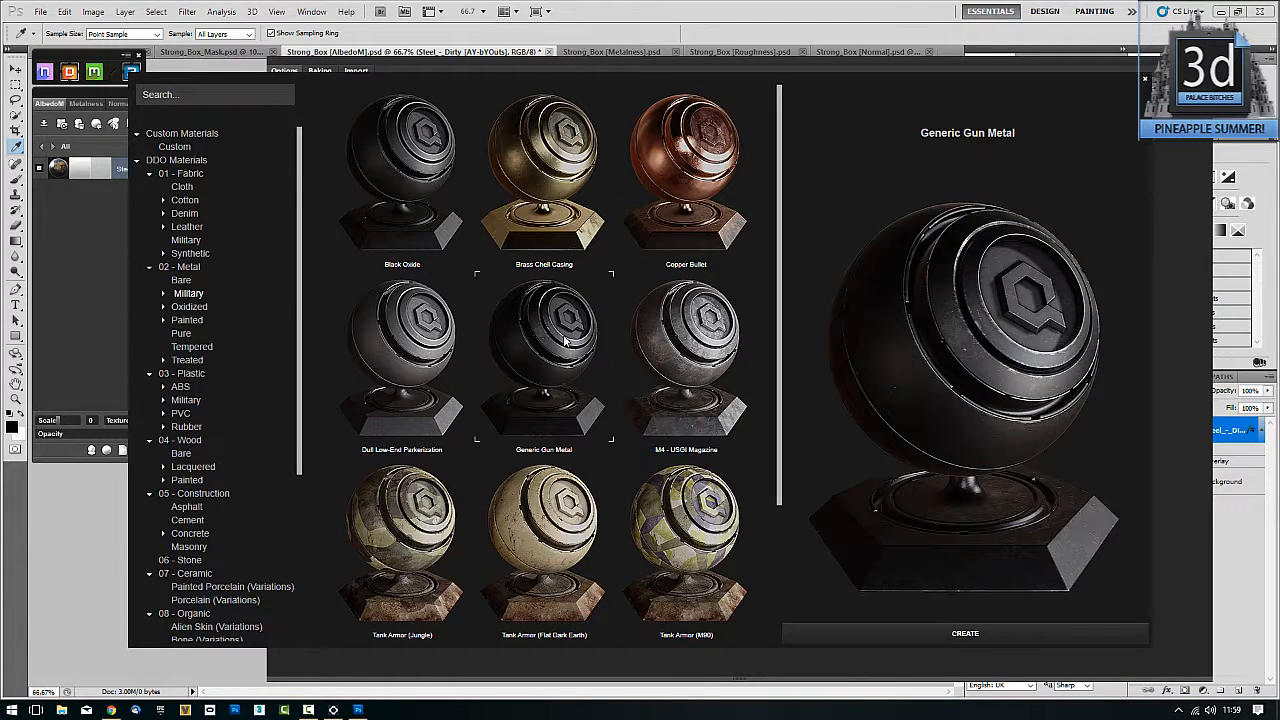
{"action": "left_click", "coordinate": [865, 633]}
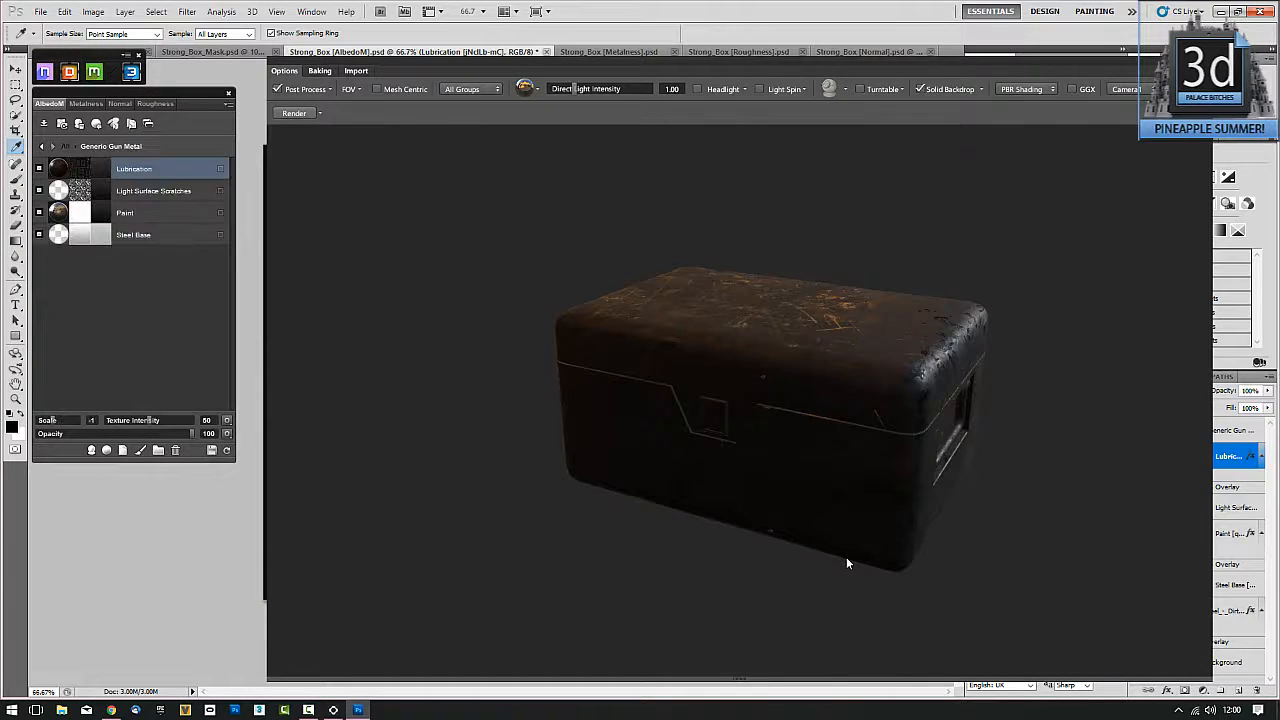
{"action": "left_click_drag", "start_coordinate": [550, 411], "coordinate": [658, 398]}
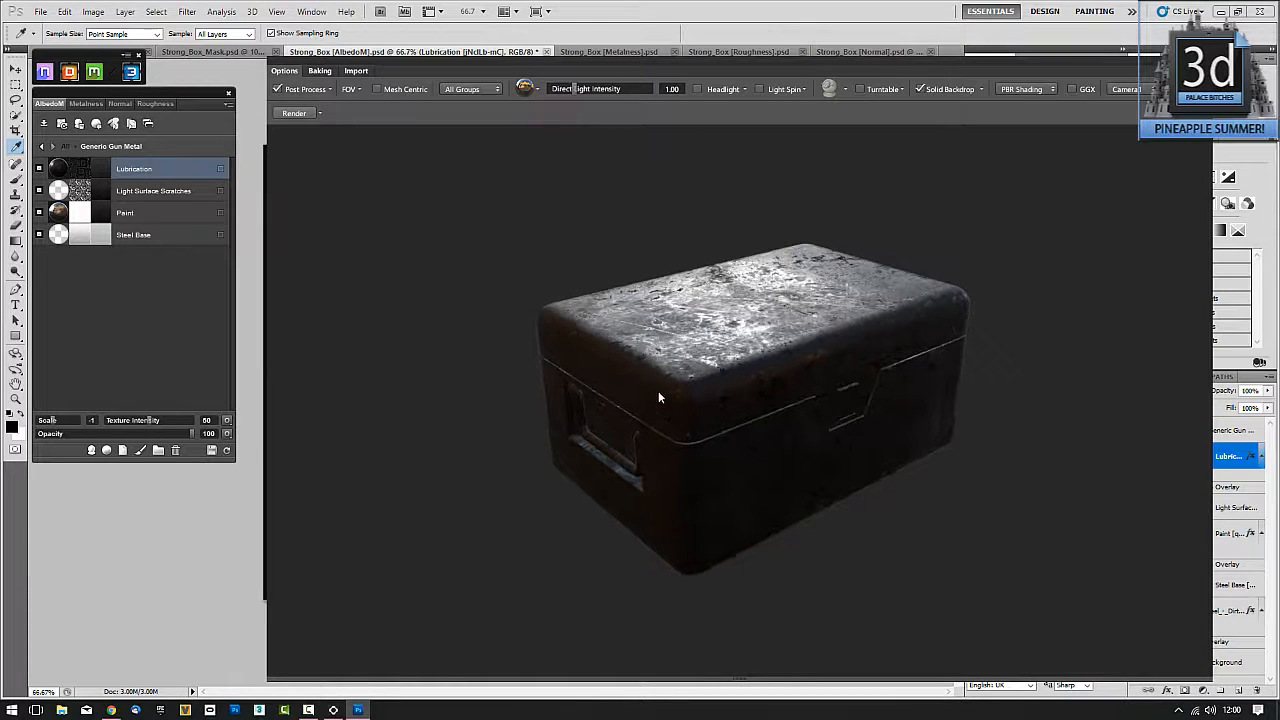
Step: Mask the Generic Gun Metal group to the light grey material ID of the box body and inspect the handle and latch
{"action": "left_click", "coordinate": [43, 148]}
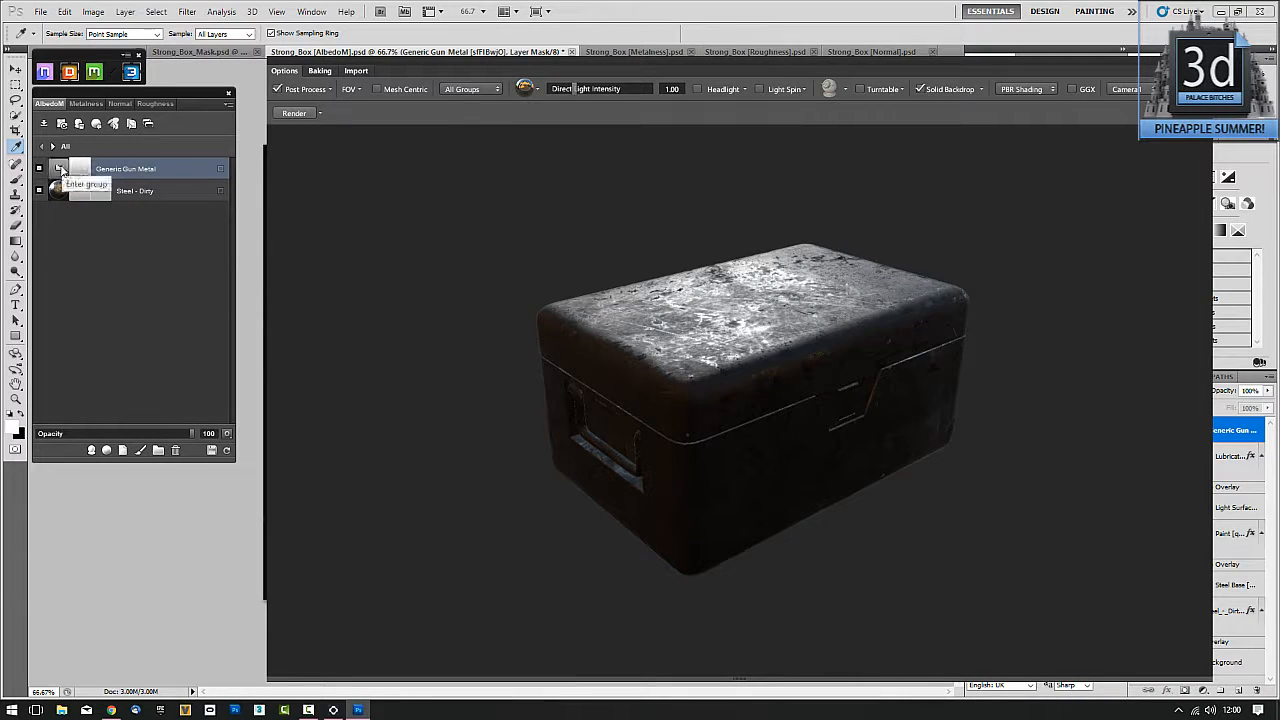
{"action": "right_click", "coordinate": [125, 170]}
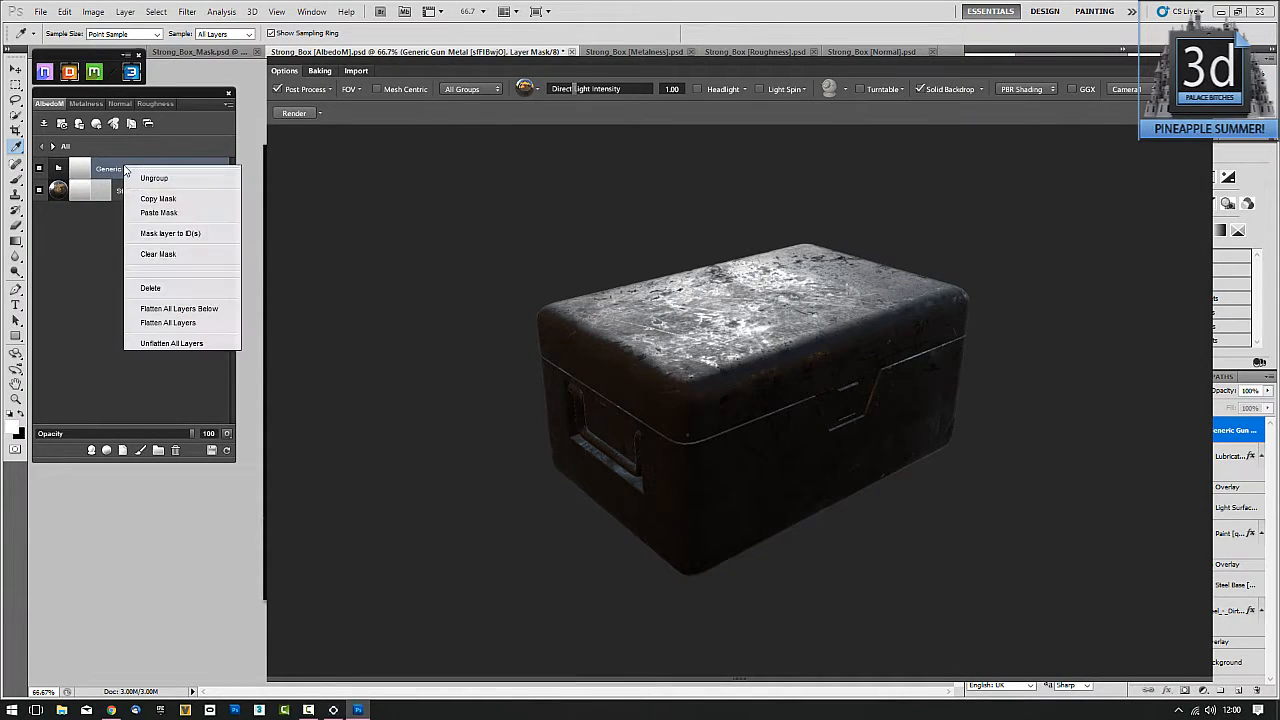
{"action": "left_click", "coordinate": [163, 236]}
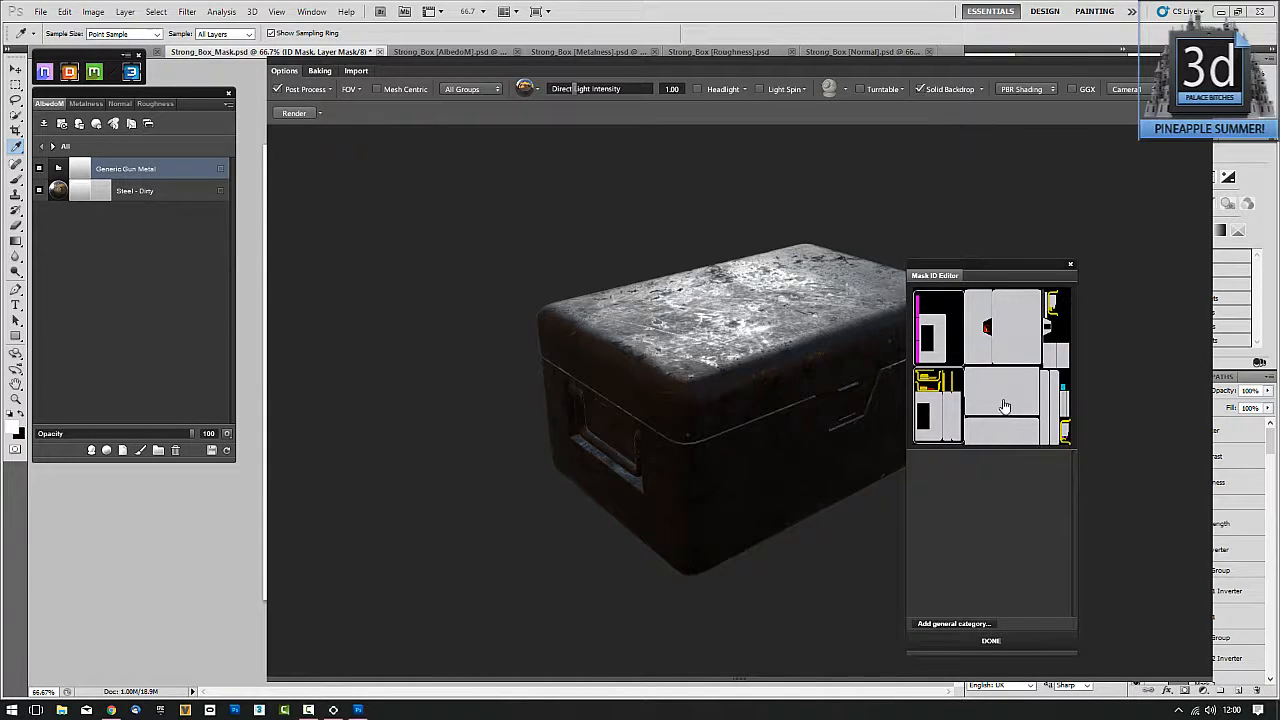
{"action": "left_click", "coordinate": [1006, 352]}
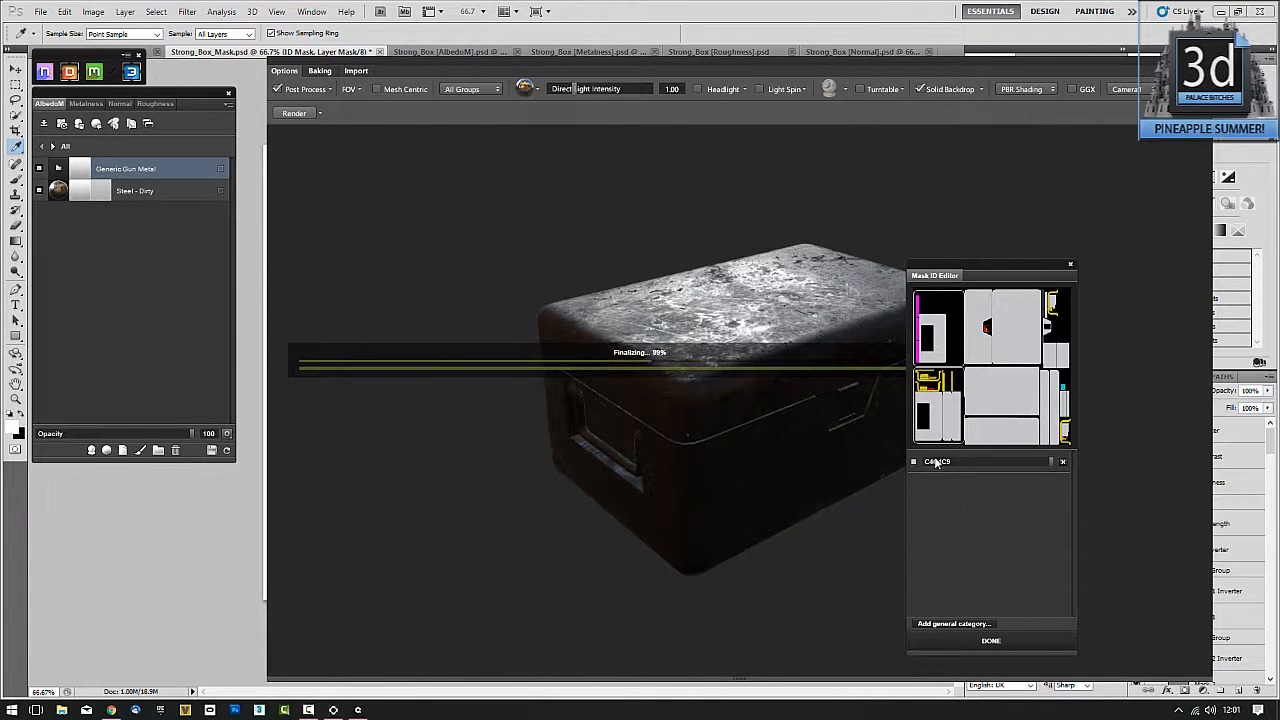
{"action": "left_click", "coordinate": [980, 640]}
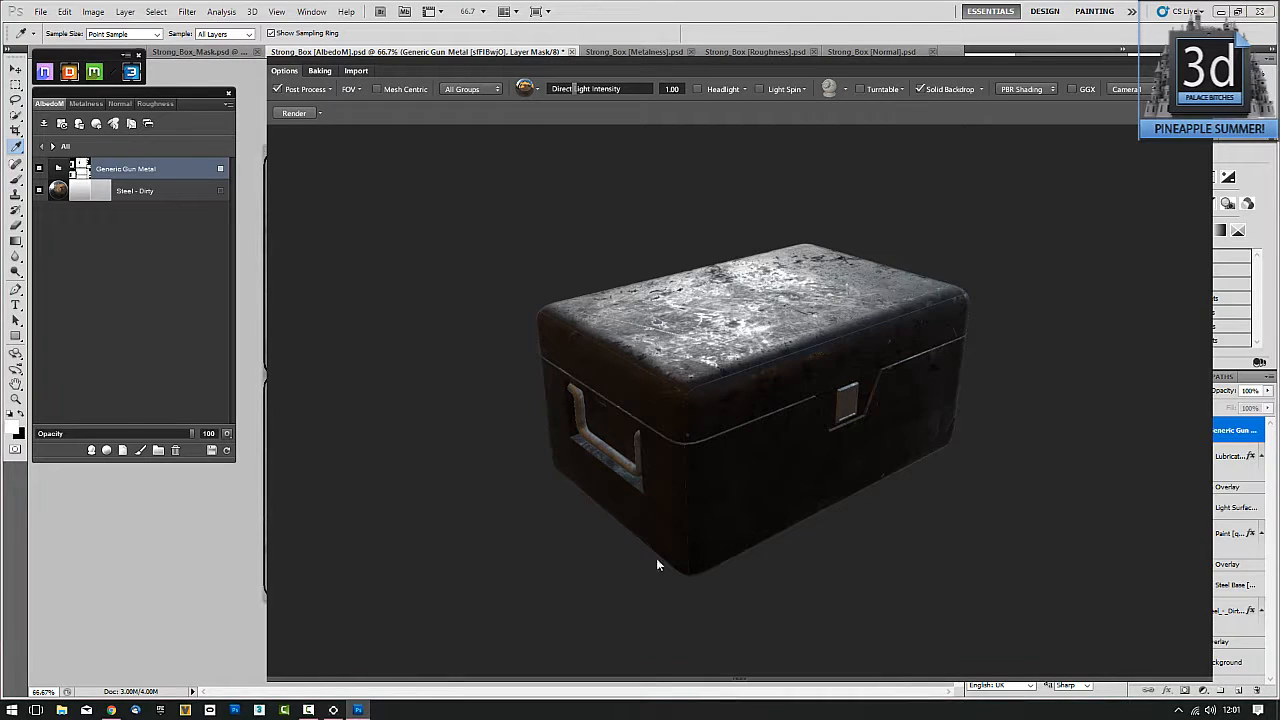
{"action": "left_click_drag", "start_coordinate": [547, 587], "coordinate": [512, 556]}
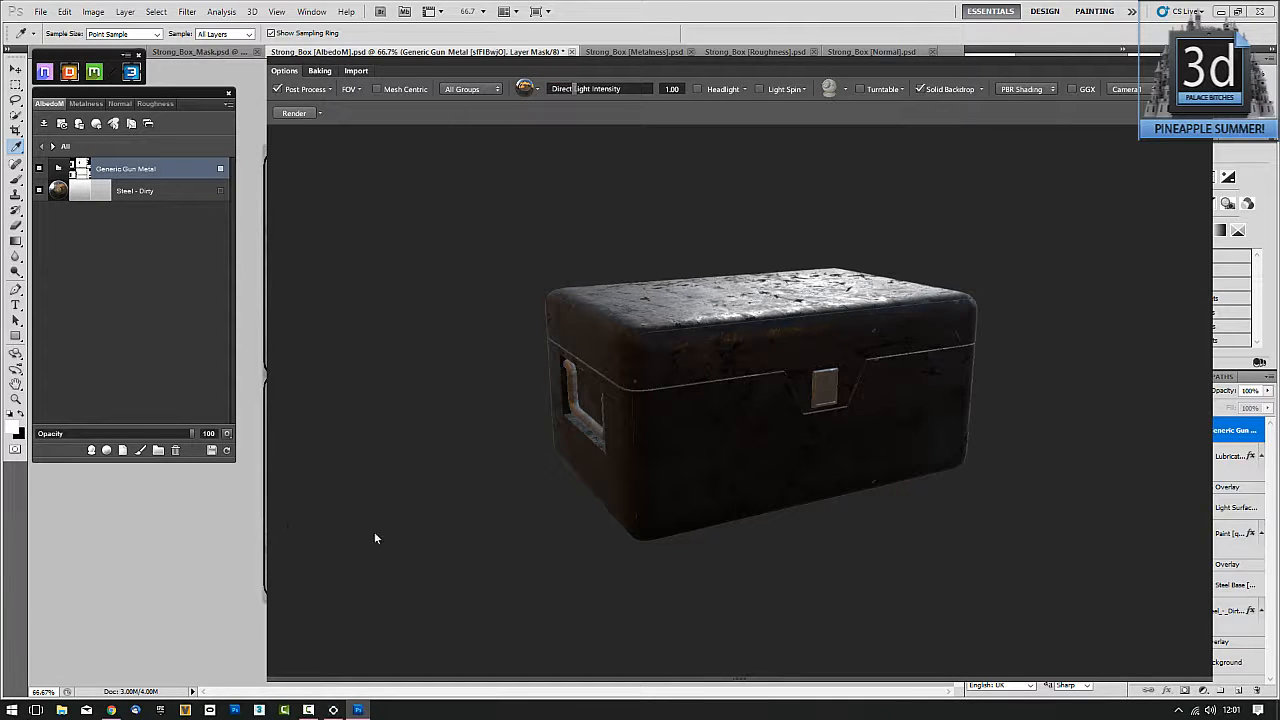
{"action": "left_click_drag", "start_coordinate": [446, 540], "coordinate": [525, 494]}
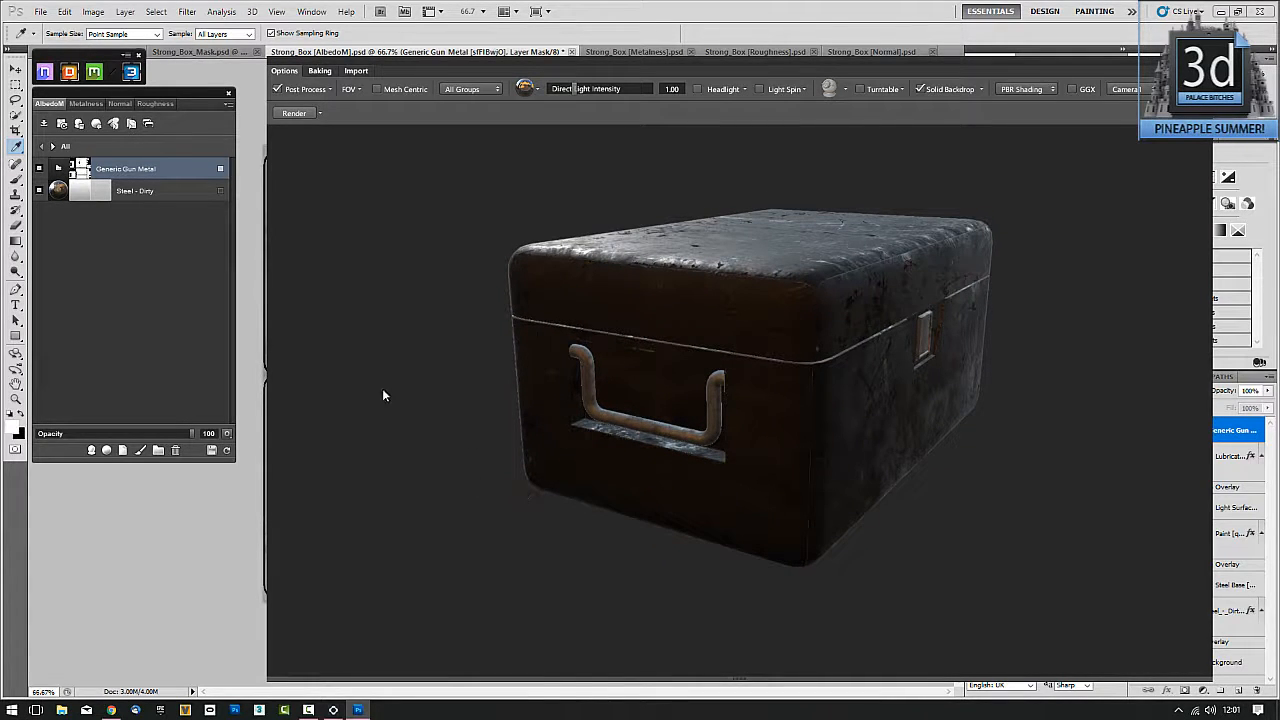
Step: Add the Dirty Scratched Painted Steel (White) material from the painted metals and inspect it on the box
{"action": "left_click", "coordinate": [90, 452]}
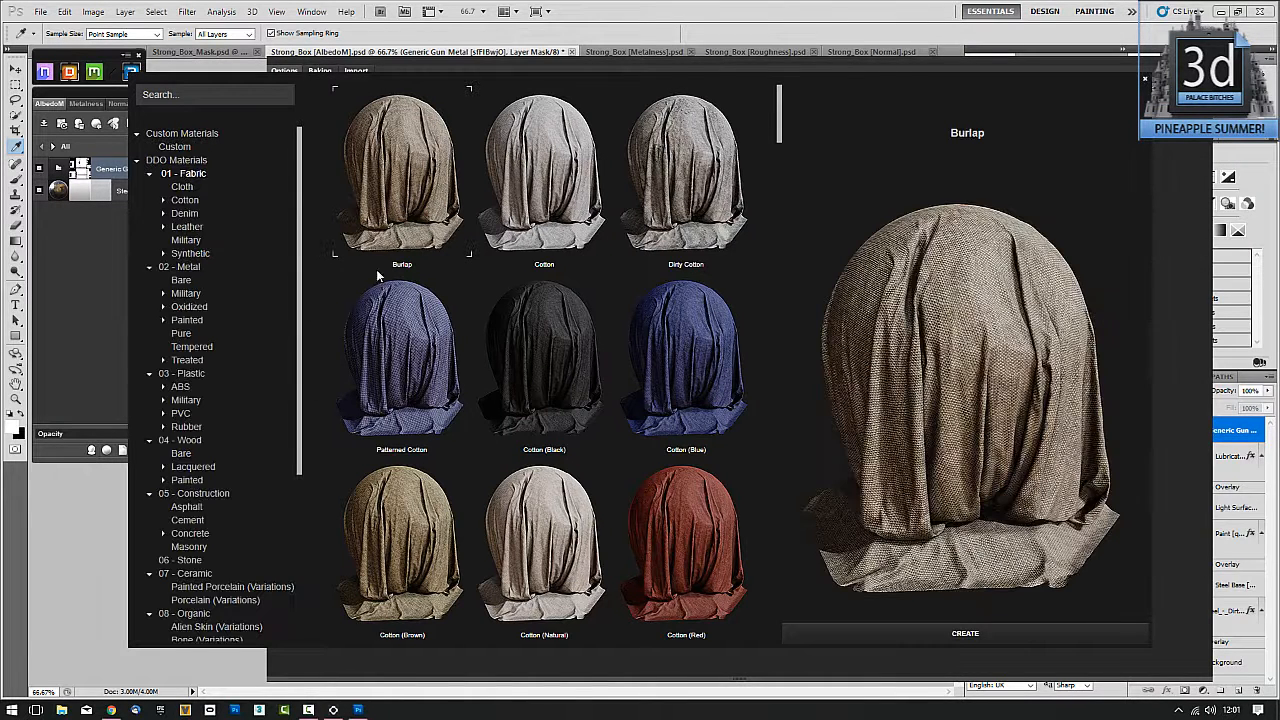
{"action": "left_click", "coordinate": [189, 361]}
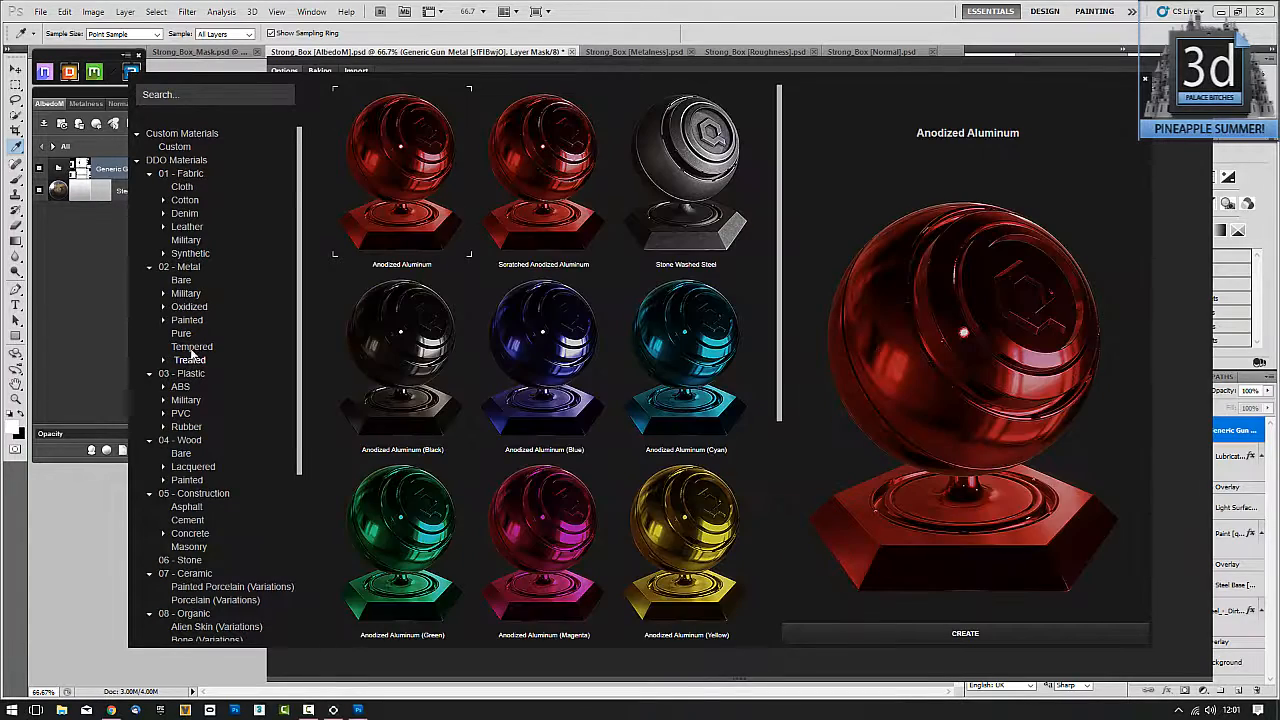
{"action": "left_click", "coordinate": [193, 347]}
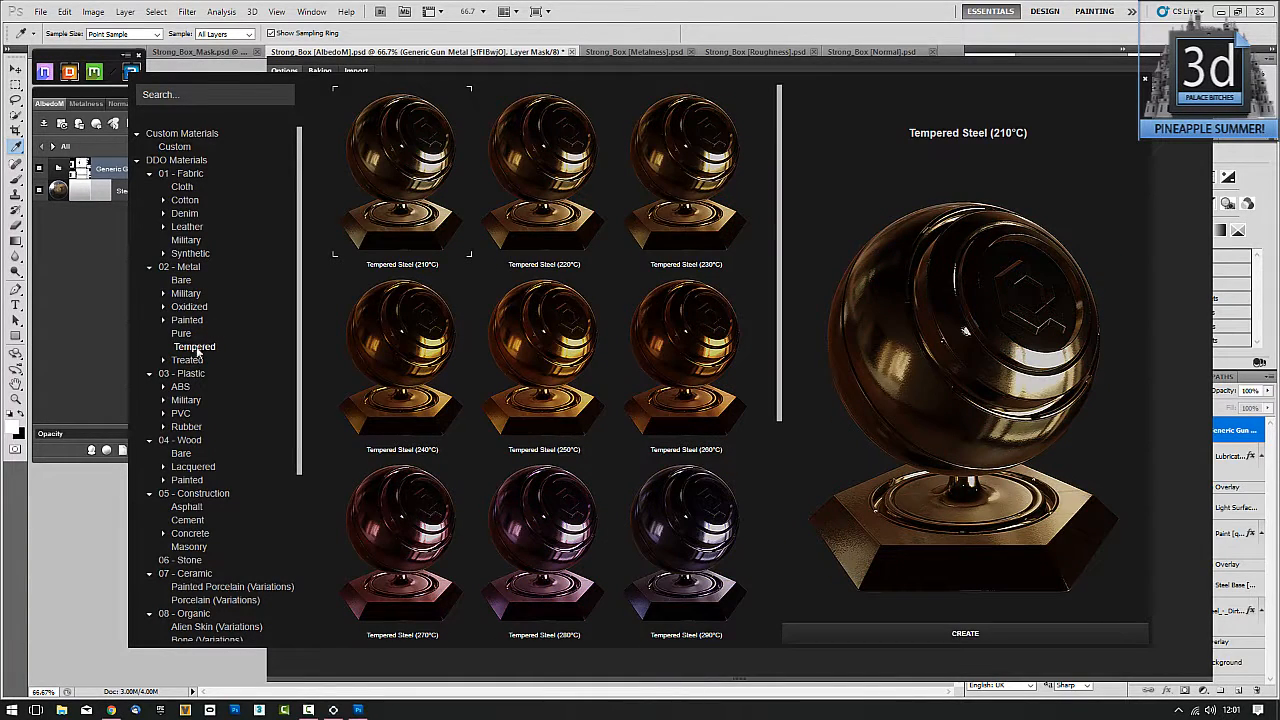
{"action": "left_click", "coordinate": [182, 334]}
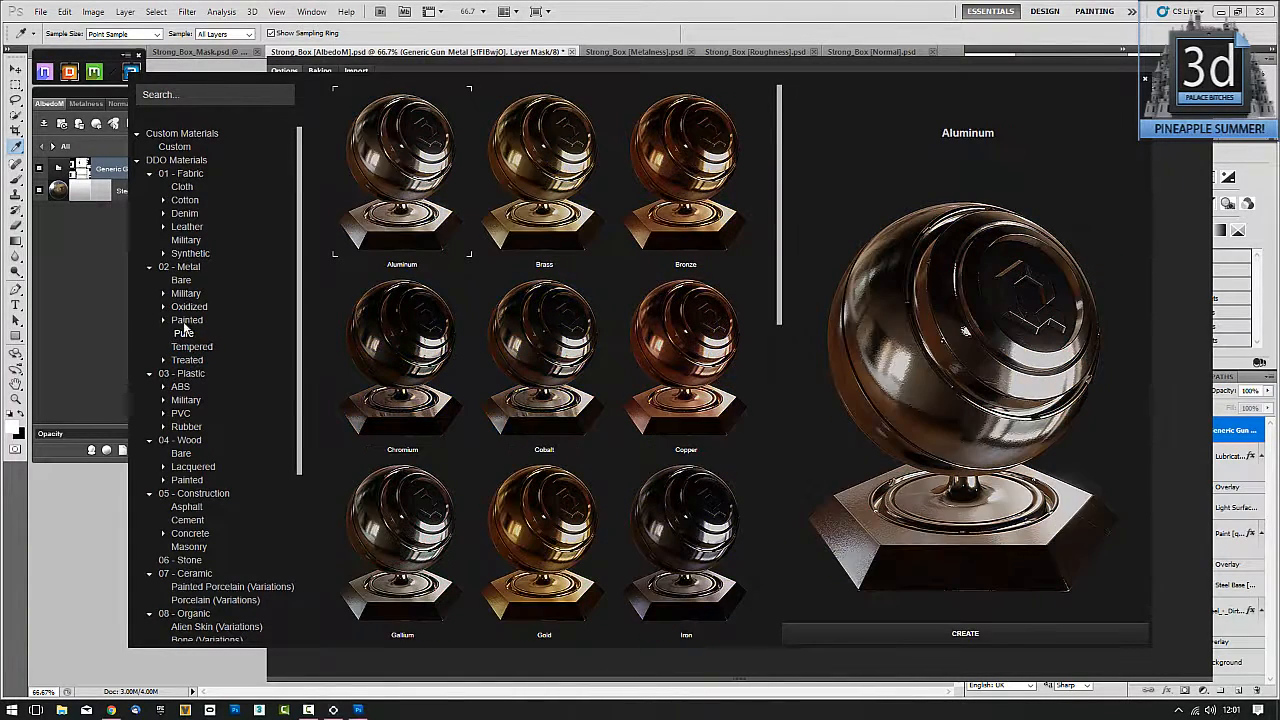
{"action": "left_click", "coordinate": [187, 321]}
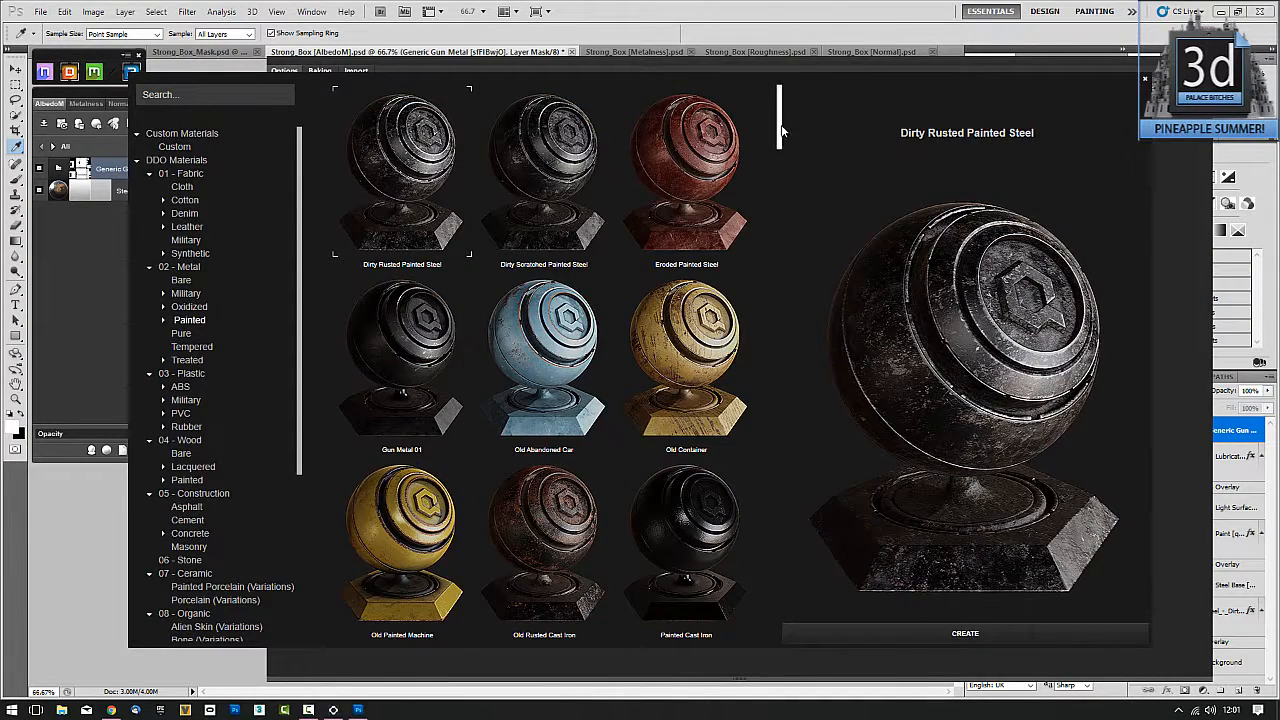
{"action": "mouse_move", "coordinate": [782, 130]}
{"action": "left_mouse_down"}
{"action": "mouse_move", "coordinate": [783, 297]}
{"action": "mouse_move", "coordinate": [808, 360]}
{"action": "left_mouse_up"}
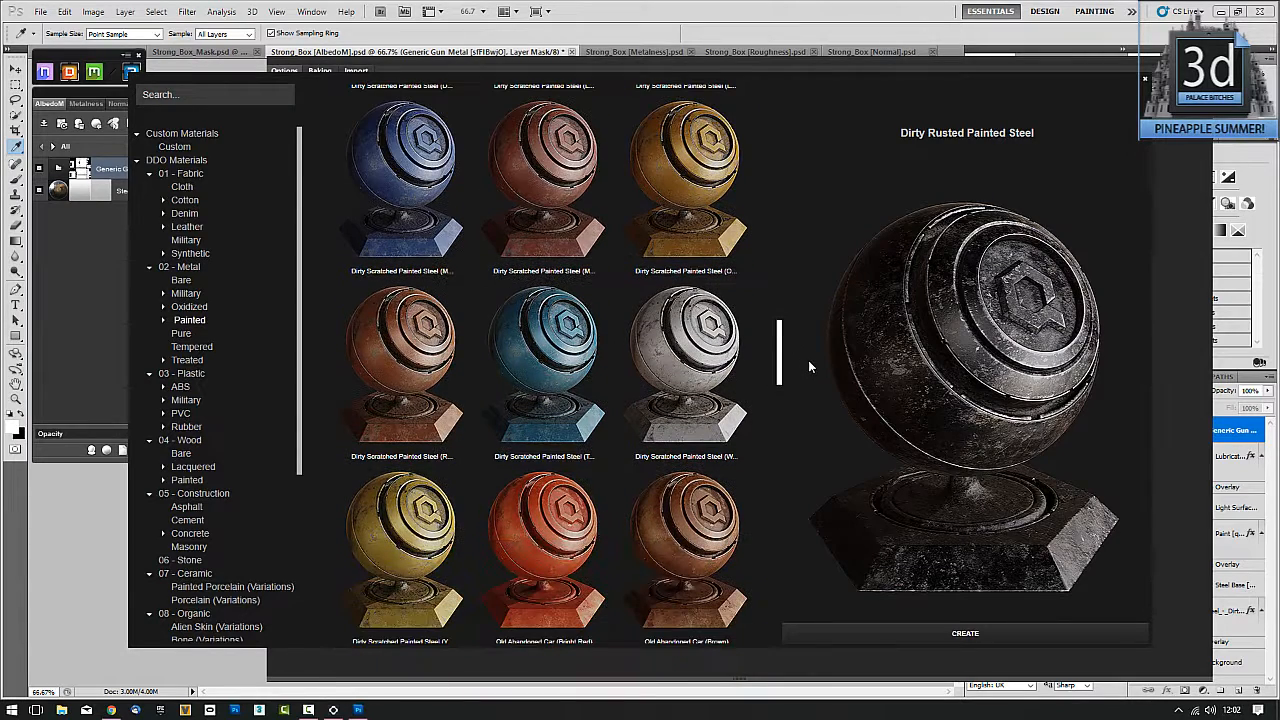
{"action": "left_click", "coordinate": [728, 362]}
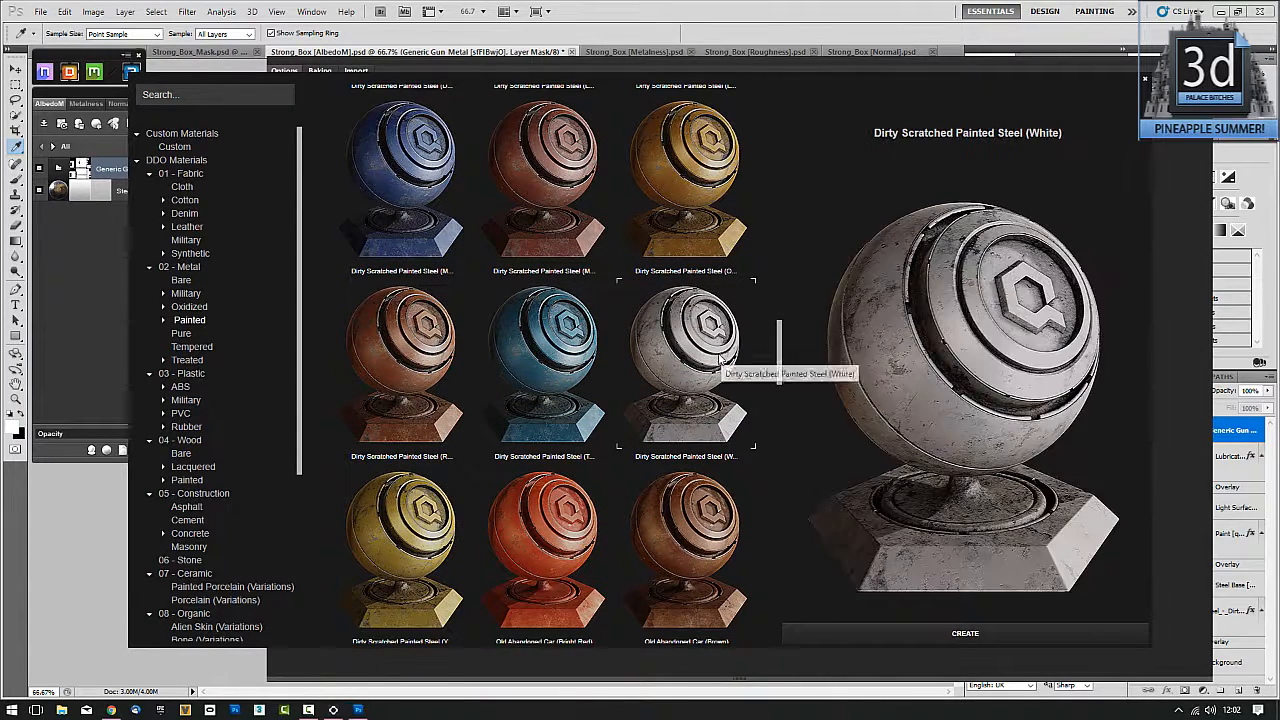
{"action": "left_click", "coordinate": [962, 635]}
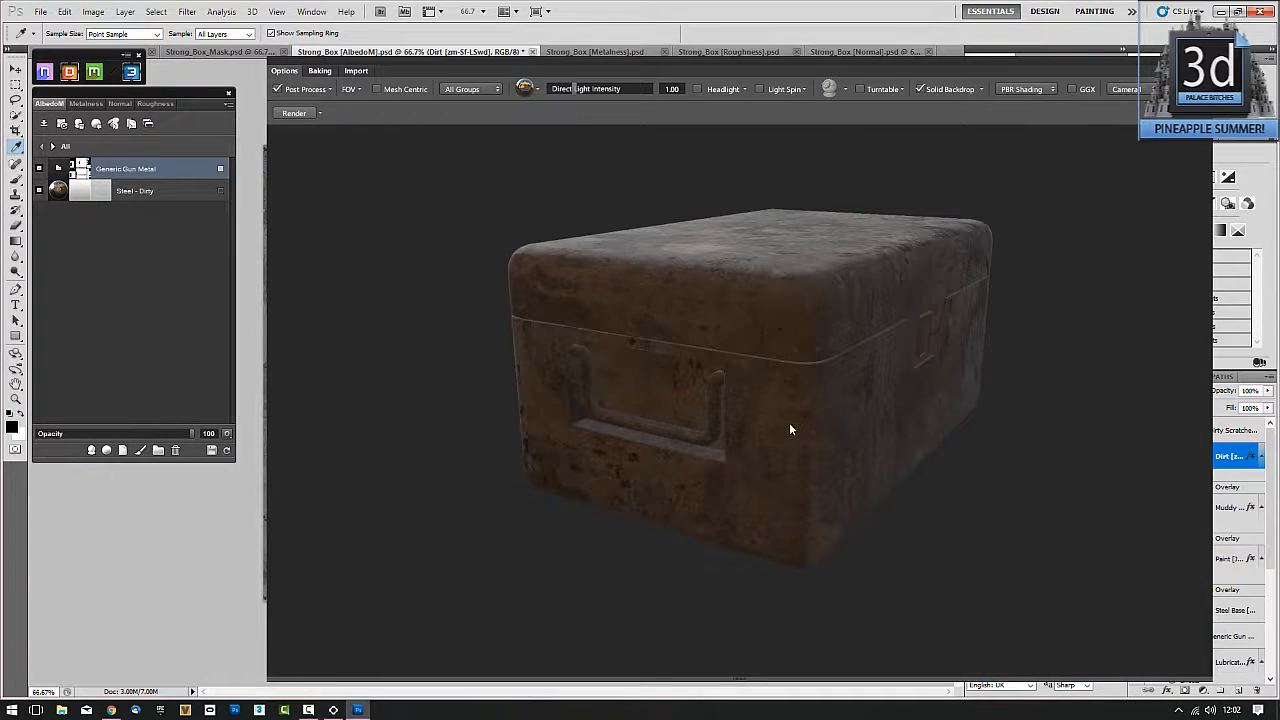
{"action": "mouse_move", "coordinate": [789, 422]}
{"action": "left_mouse_down"}
{"action": "mouse_move", "coordinate": [726, 449]}
{"action": "mouse_move", "coordinate": [660, 422]}
{"action": "mouse_move", "coordinate": [786, 410]}
{"action": "mouse_move", "coordinate": [737, 451]}
{"action": "mouse_move", "coordinate": [709, 454]}
{"action": "mouse_move", "coordinate": [864, 455]}
{"action": "mouse_move", "coordinate": [752, 400]}
{"action": "left_mouse_up"}
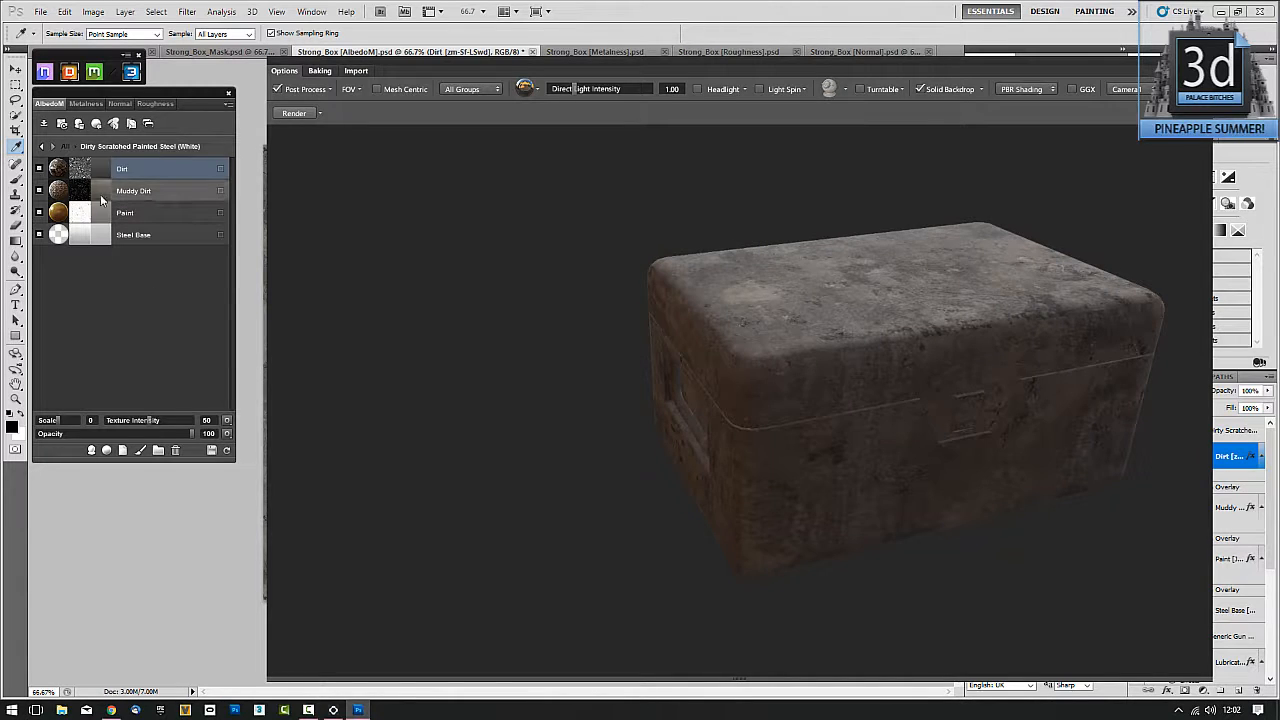
{"action": "left_click_drag", "start_coordinate": [494, 308], "coordinate": [289, 275]}
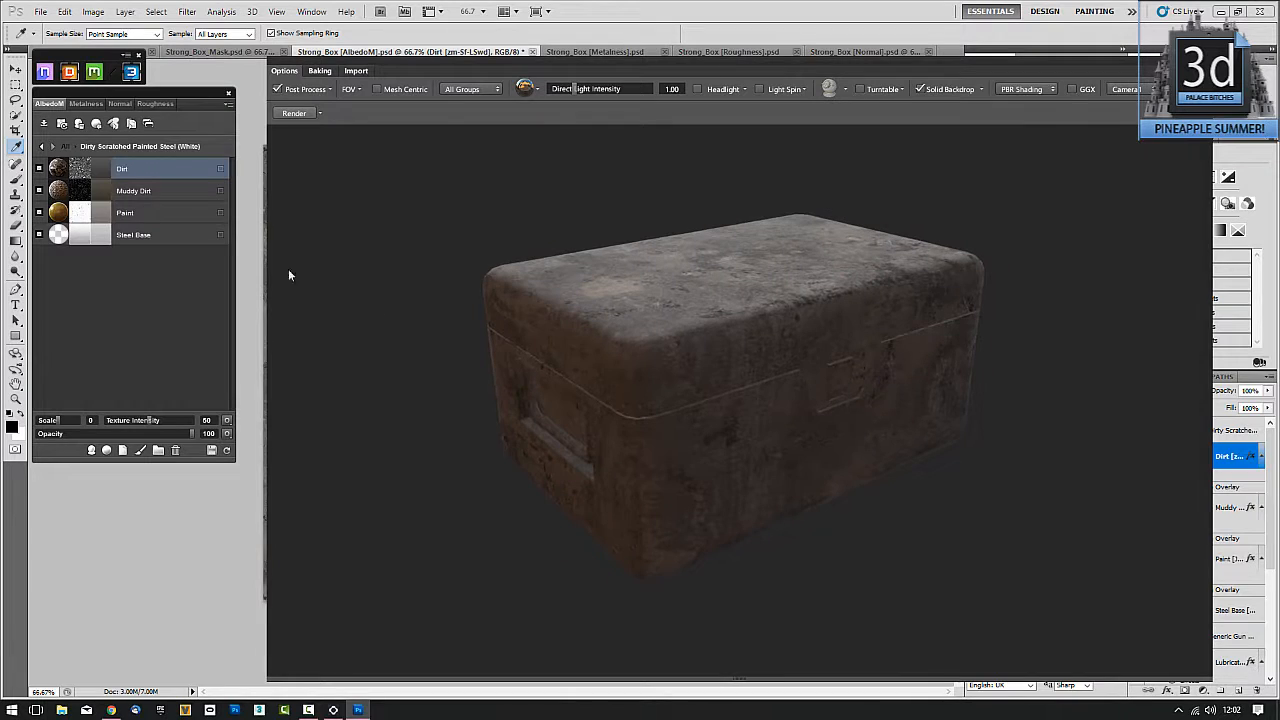
Step: Mask the Dirty Scratched Painted Steel (White) group to the yellow handle colour in the material ID map
{"action": "left_click", "coordinate": [41, 147]}
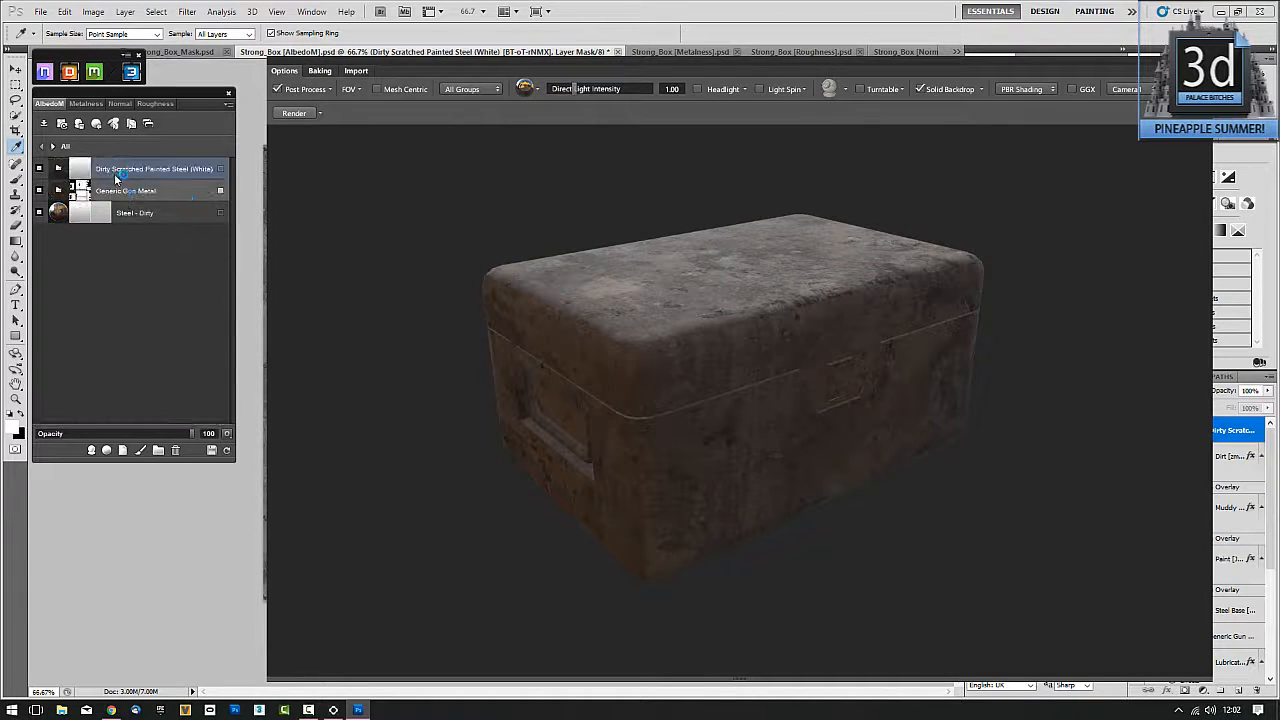
{"action": "right_click", "coordinate": [108, 170]}
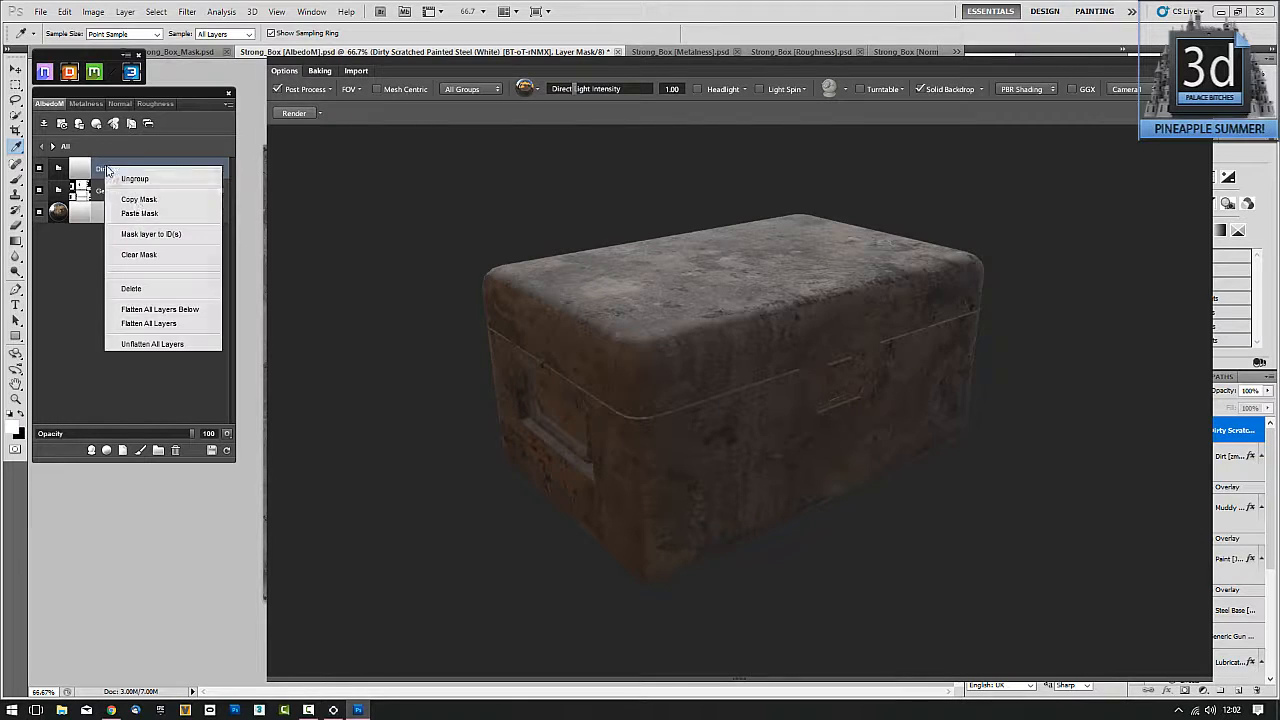
{"action": "left_click", "coordinate": [144, 233]}
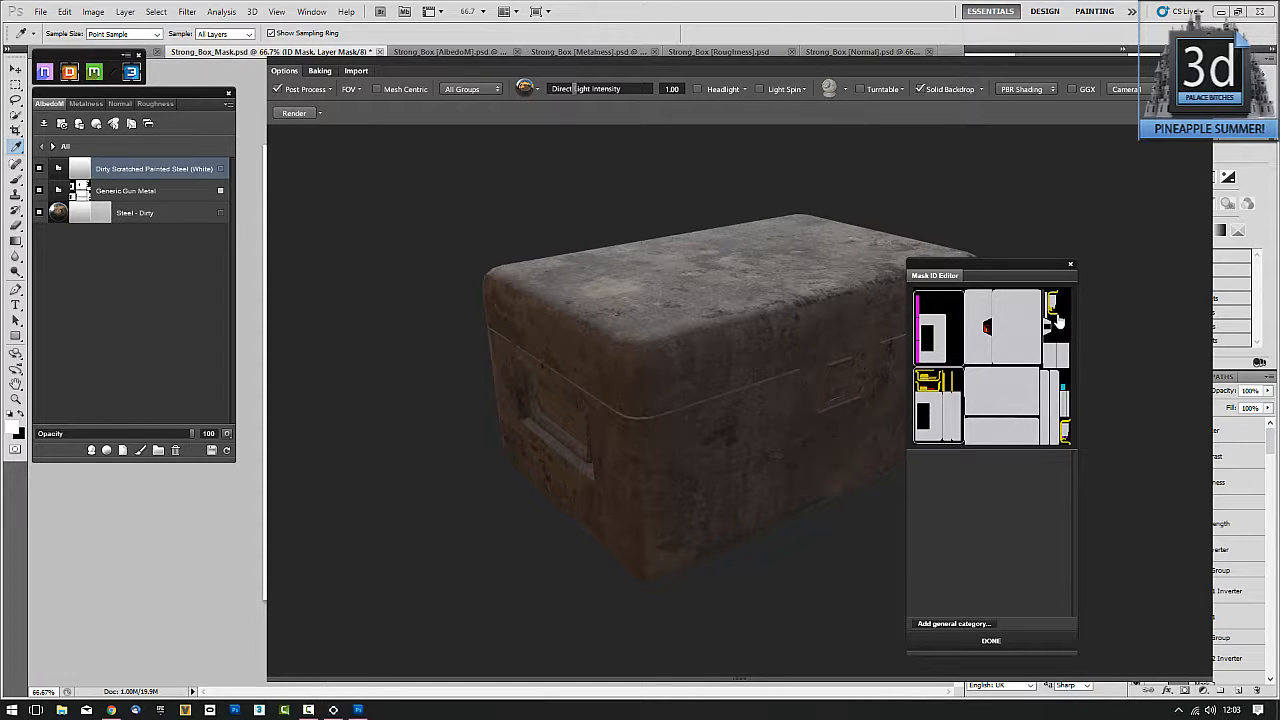
{"action": "scroll", "coordinate": [1058, 320], "scroll_direction": "up", "scroll_amount": 5}
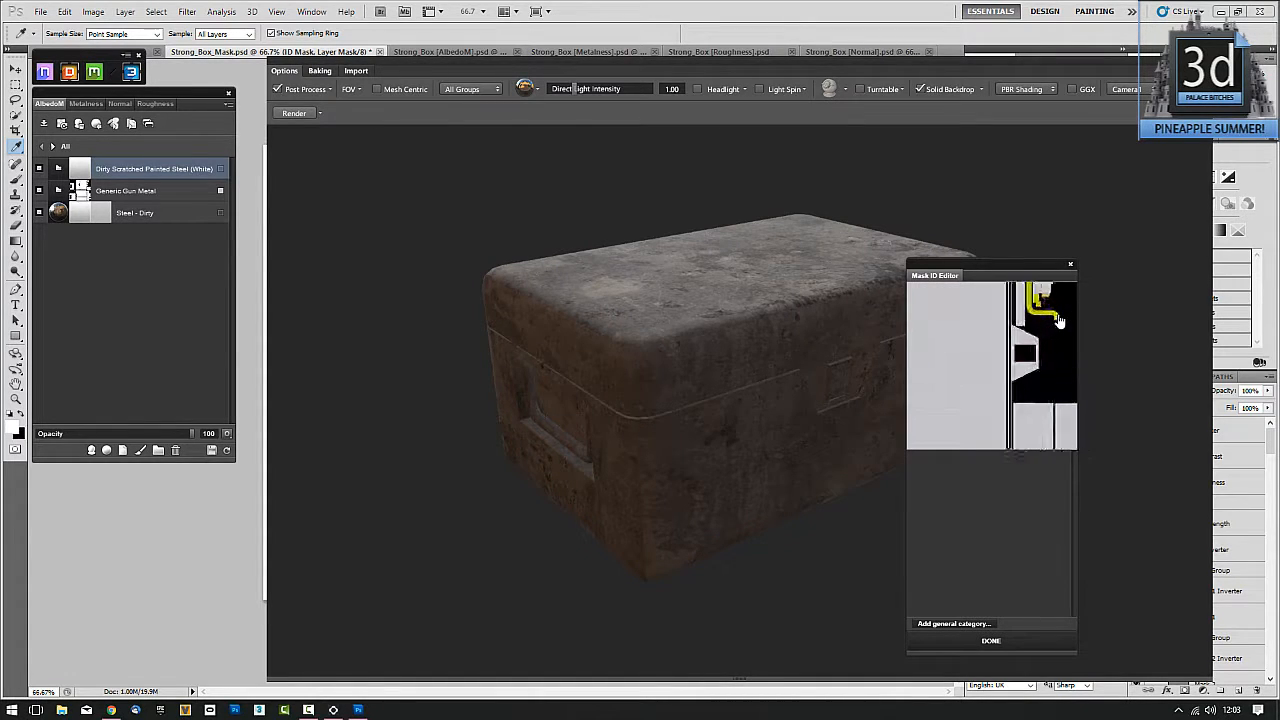
{"action": "scroll", "coordinate": [1045, 322], "scroll_direction": "up", "scroll_amount": 2}
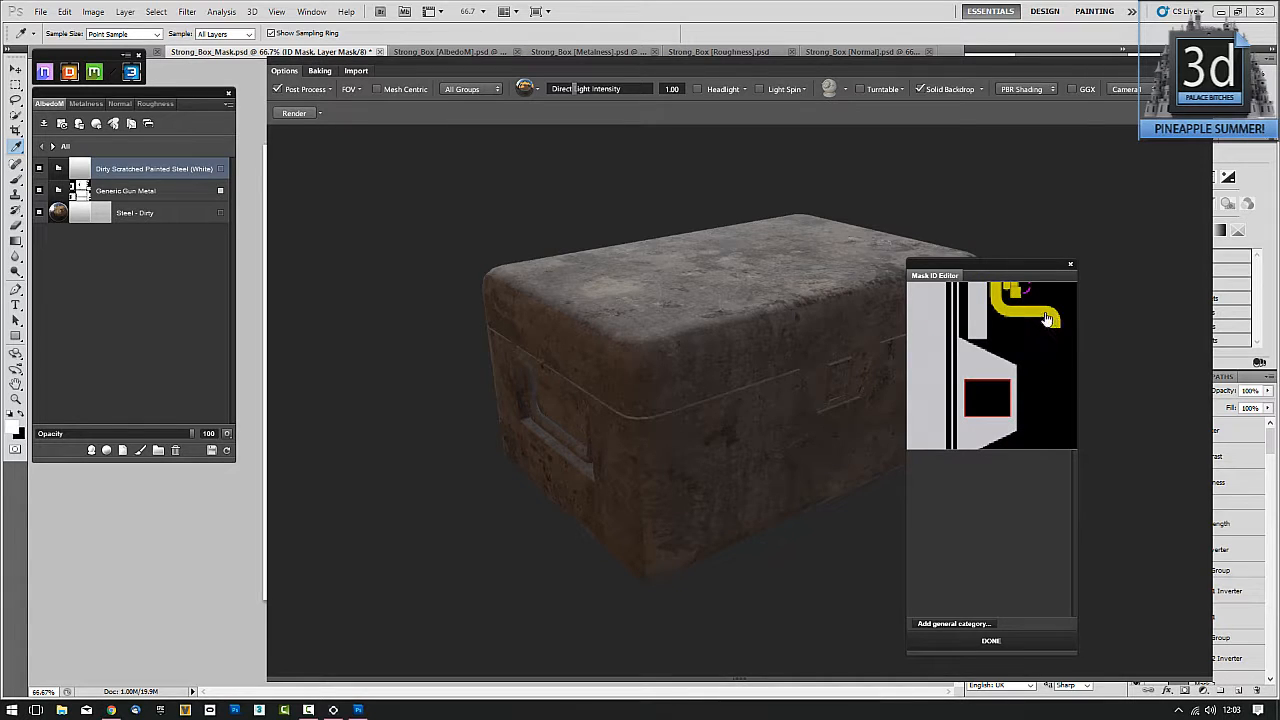
{"action": "left_click", "coordinate": [1046, 318]}
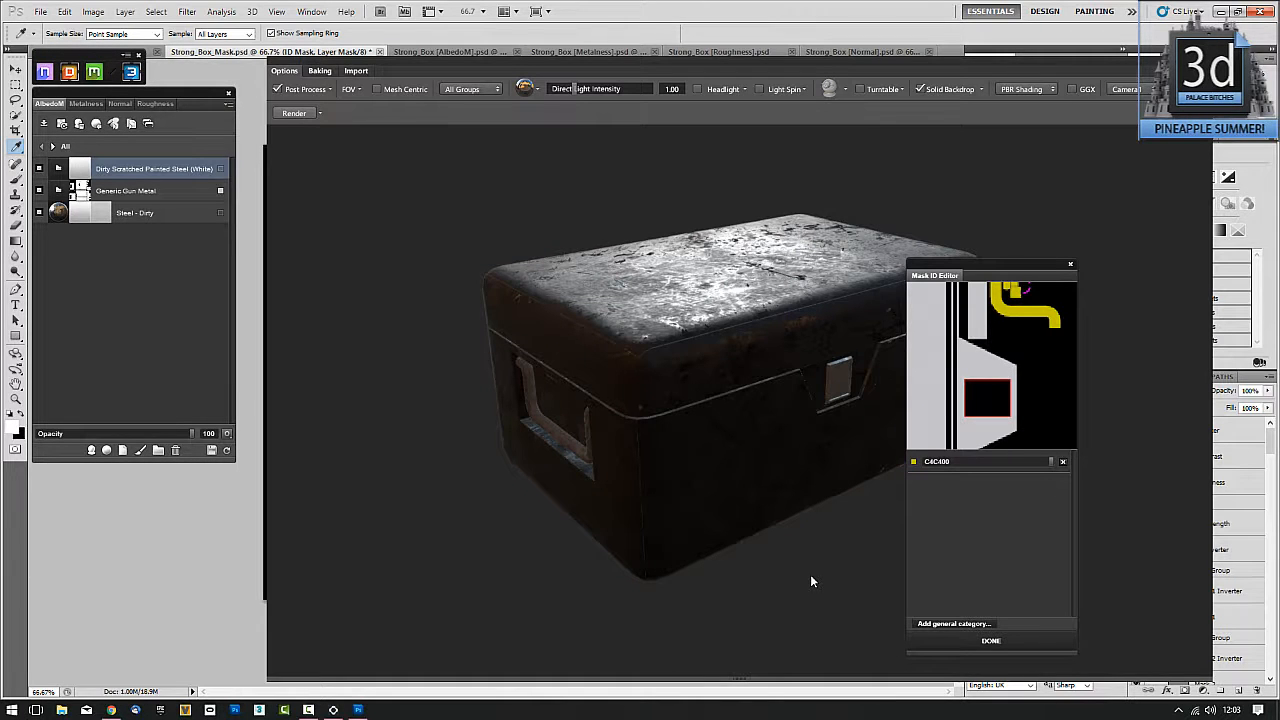
{"action": "left_click_drag", "start_coordinate": [543, 548], "coordinate": [651, 480]}
{"action": "scroll", "coordinate": [634, 490], "scroll_direction": "up", "scroll_amount": 3}
{"action": "scroll", "coordinate": [638, 481], "scroll_direction": "down", "scroll_amount": 5}
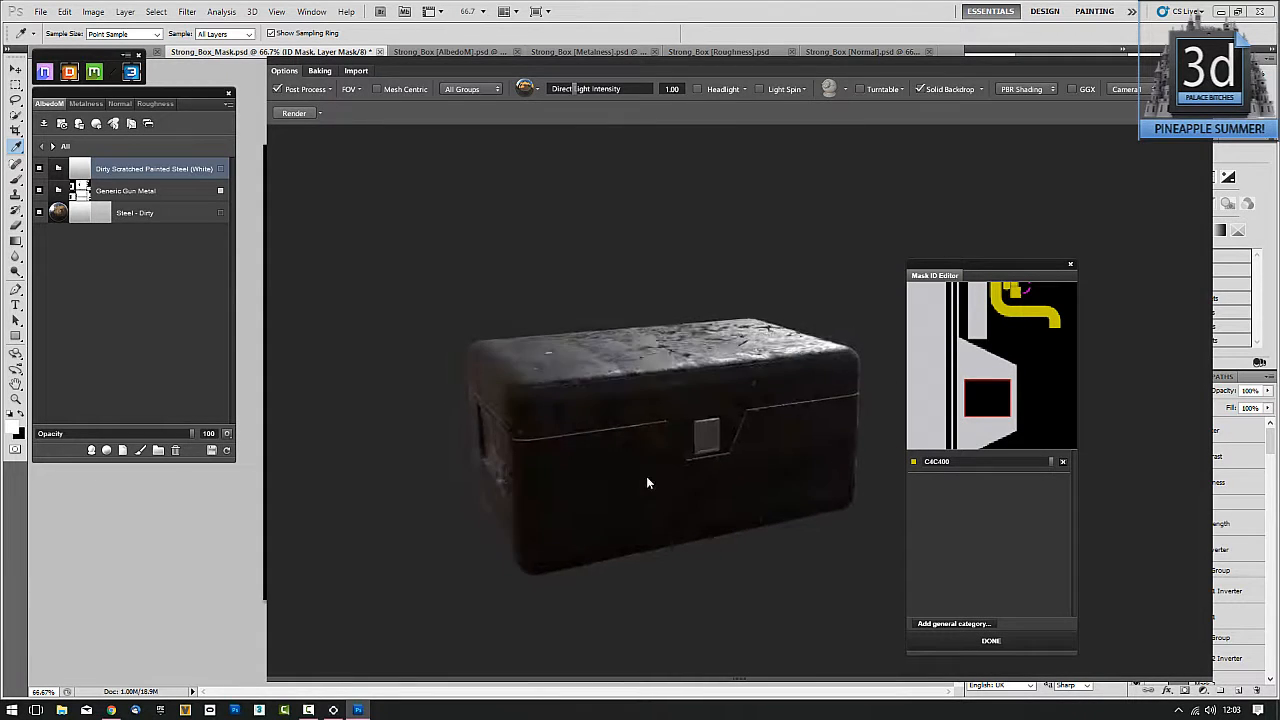
{"action": "left_click", "coordinate": [988, 641]}
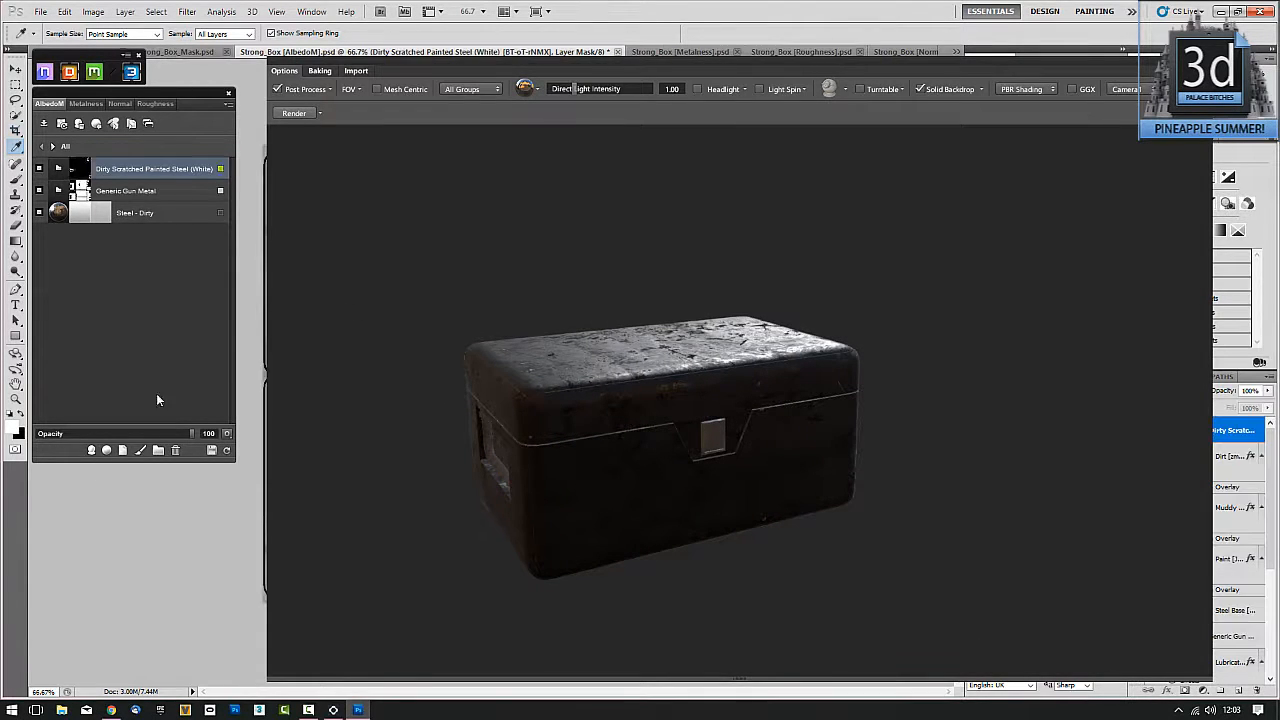
Step: Add the Polymer (Gray) material from the military plastics over the strong box and inspect it in the preview
{"action": "left_click", "coordinate": [91, 451]}
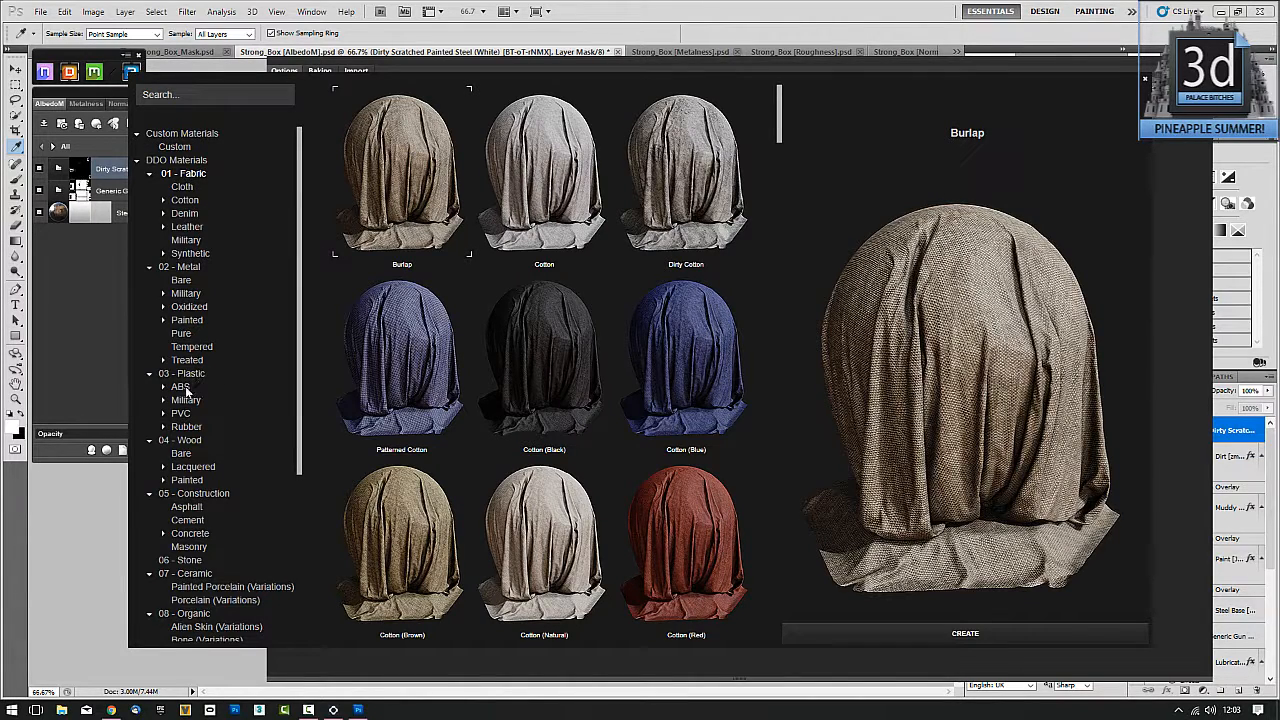
{"action": "left_click", "coordinate": [182, 387]}
{"action": "scroll", "coordinate": [474, 376], "scroll_direction": "down", "scroll_amount": 10}
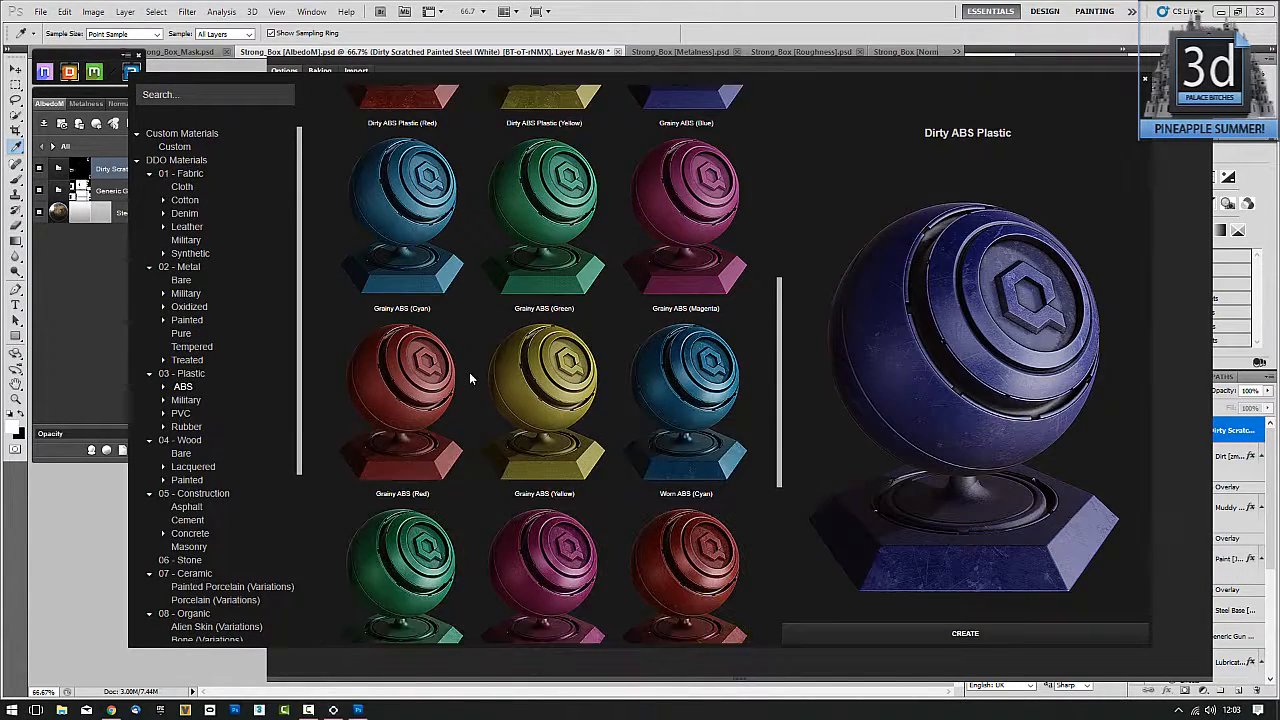
{"action": "scroll", "coordinate": [467, 378], "scroll_direction": "down", "scroll_amount": 1}
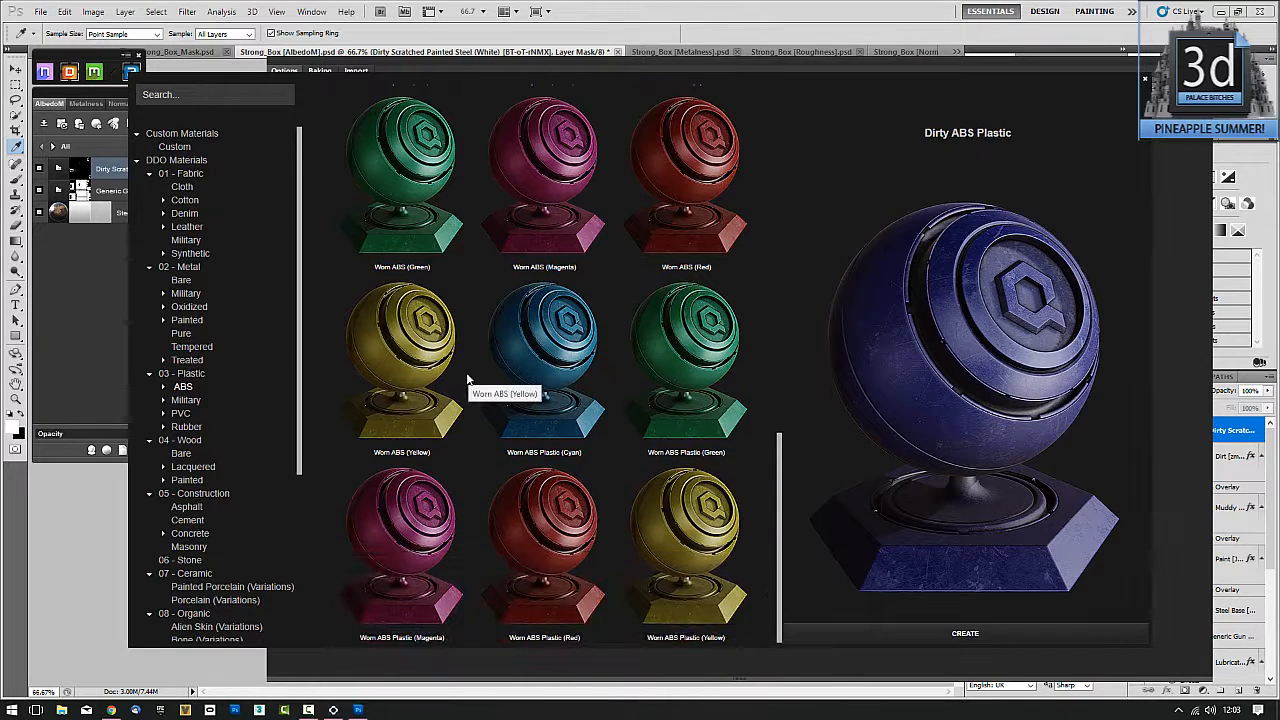
{"action": "left_click", "coordinate": [188, 400]}
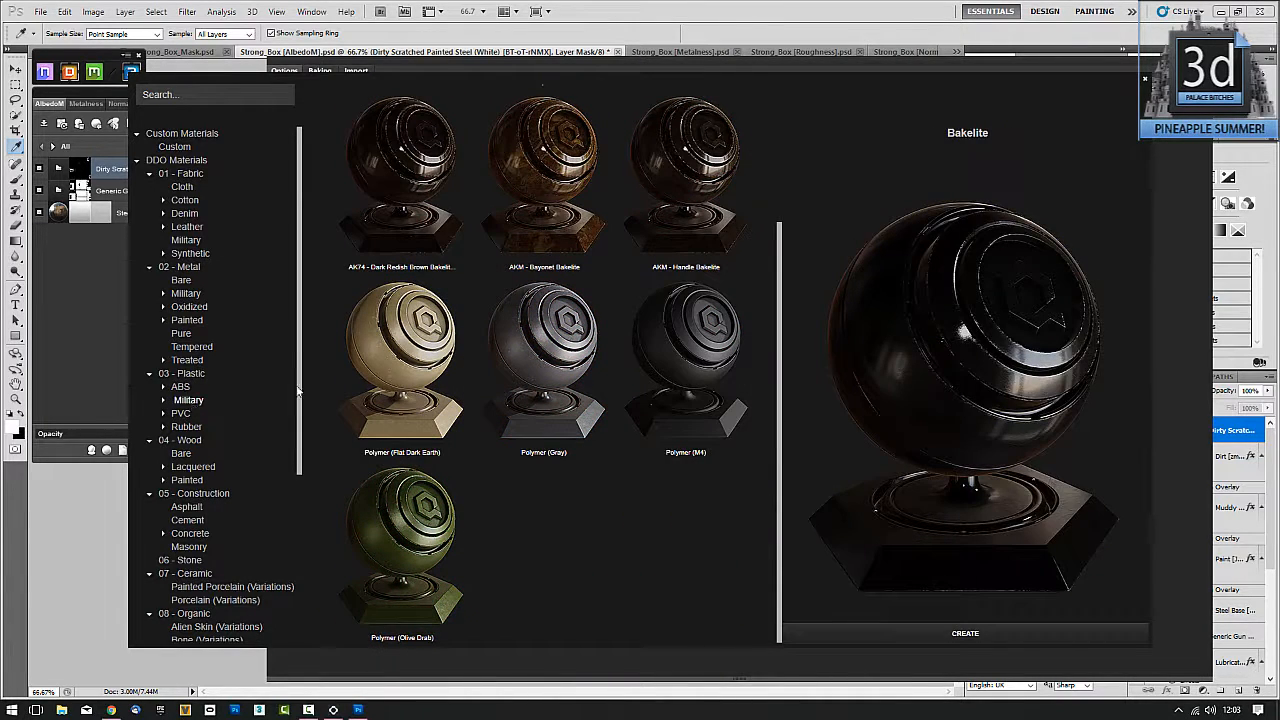
{"action": "left_click", "coordinate": [532, 358]}
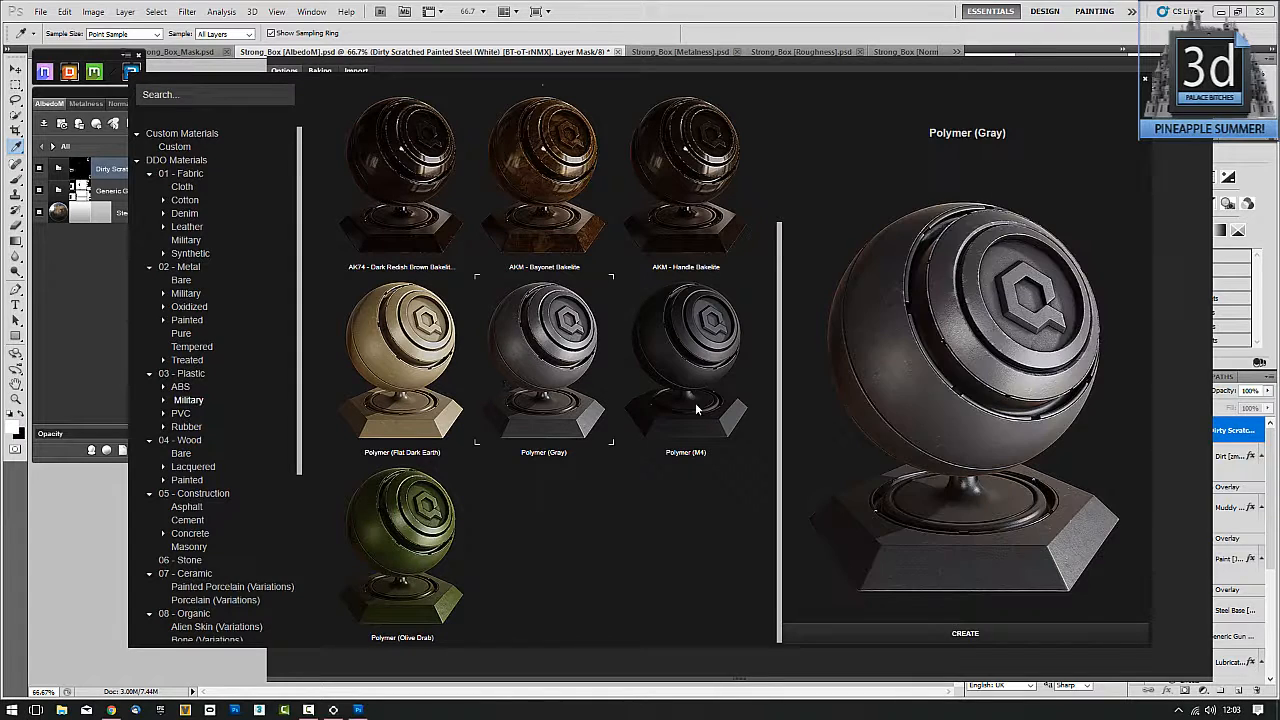
{"action": "left_click", "coordinate": [1005, 634]}
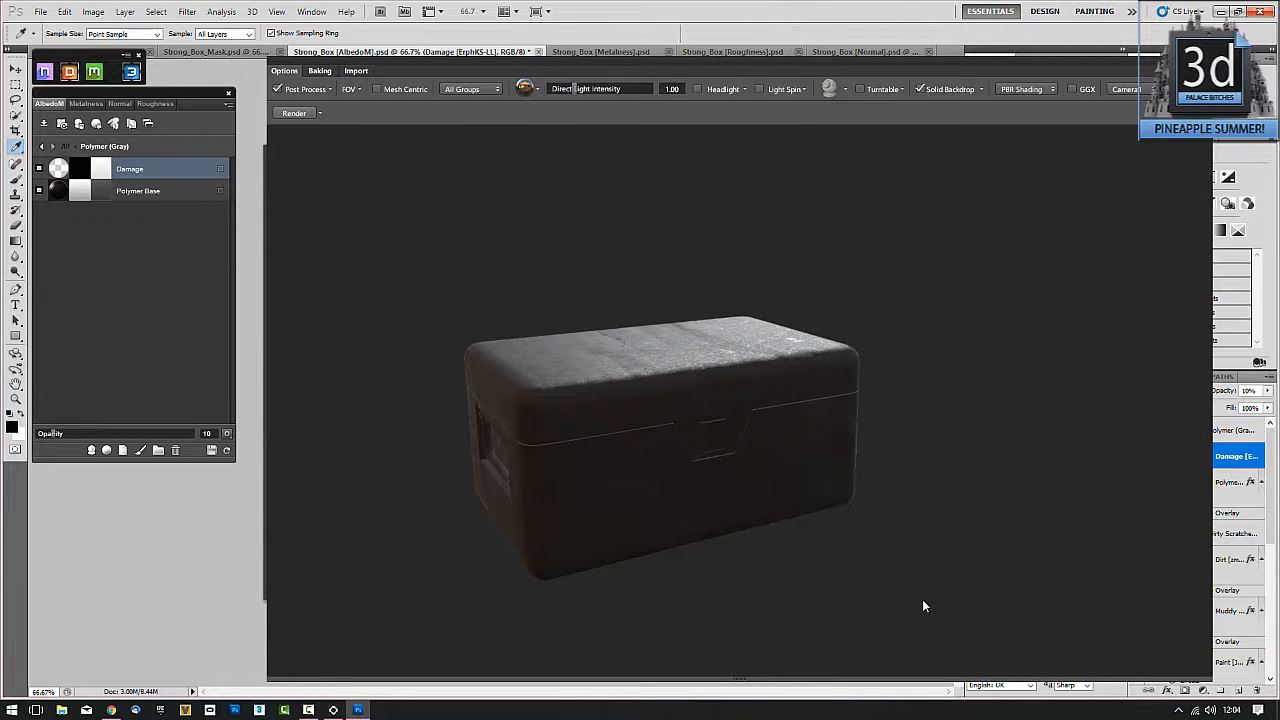
{"action": "left_click_drag", "start_coordinate": [635, 548], "coordinate": [705, 507]}
{"action": "scroll", "coordinate": [645, 574], "scroll_direction": "up", "scroll_amount": 5}
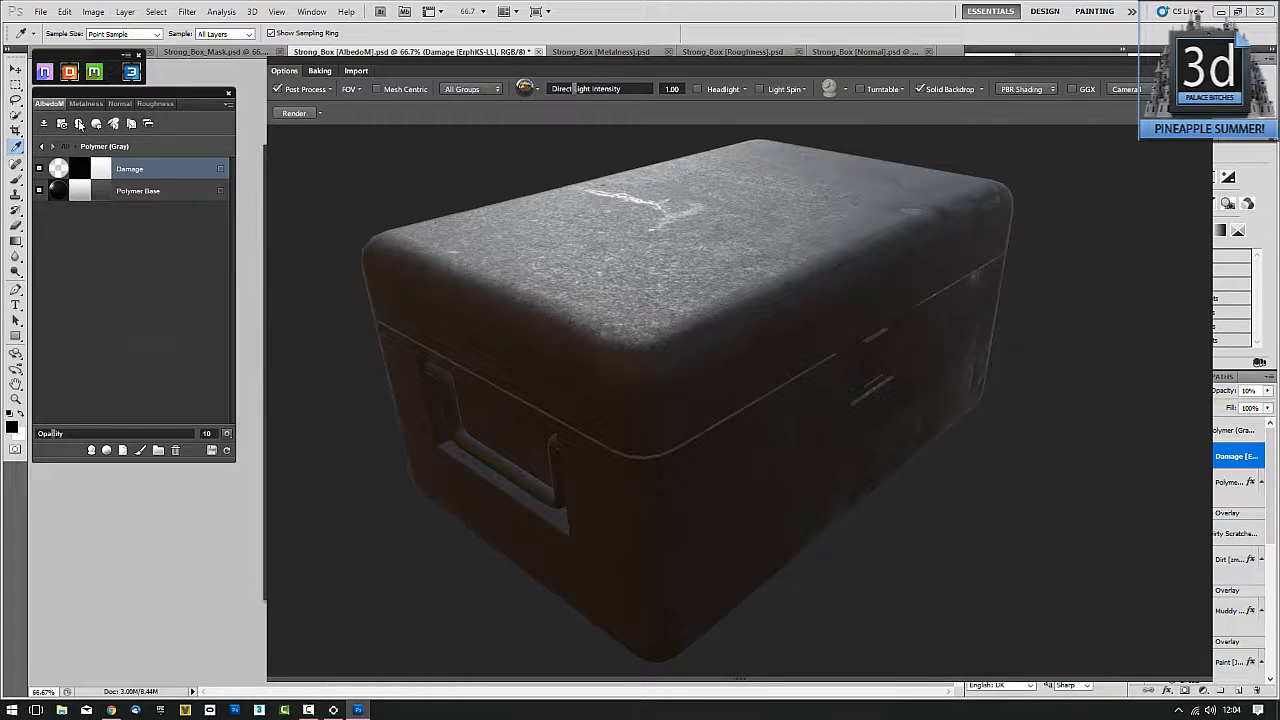
Step: Mask the Polymer (Gray) group to the red material ID on the handle parts in the ID map and inspect the box front
{"action": "left_click", "coordinate": [40, 147]}
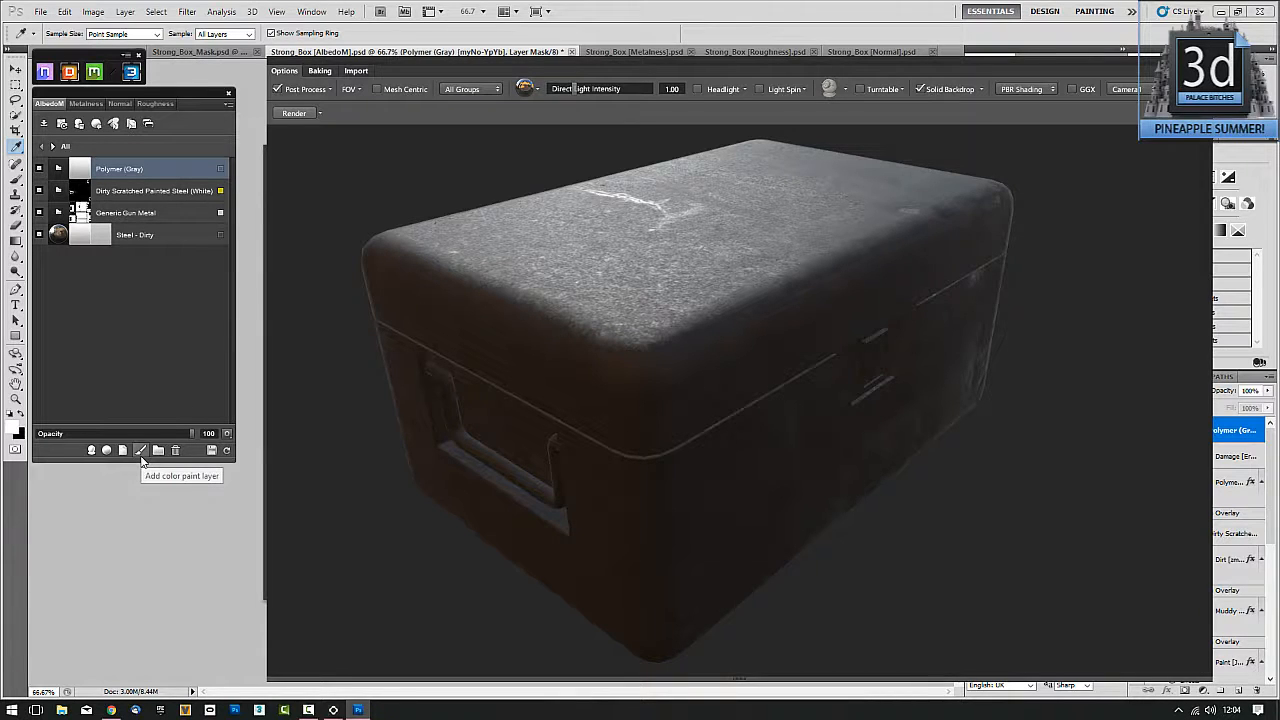
{"action": "right_click", "coordinate": [80, 174]}
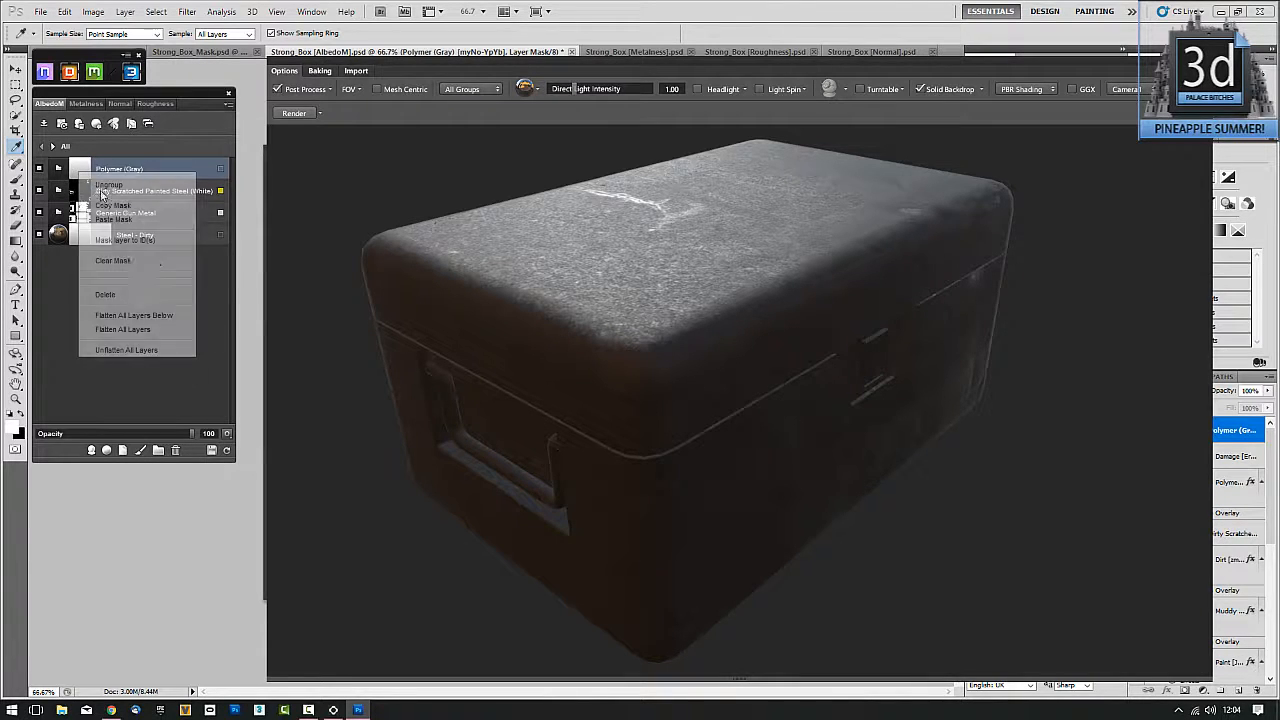
{"action": "left_click", "coordinate": [186, 242]}
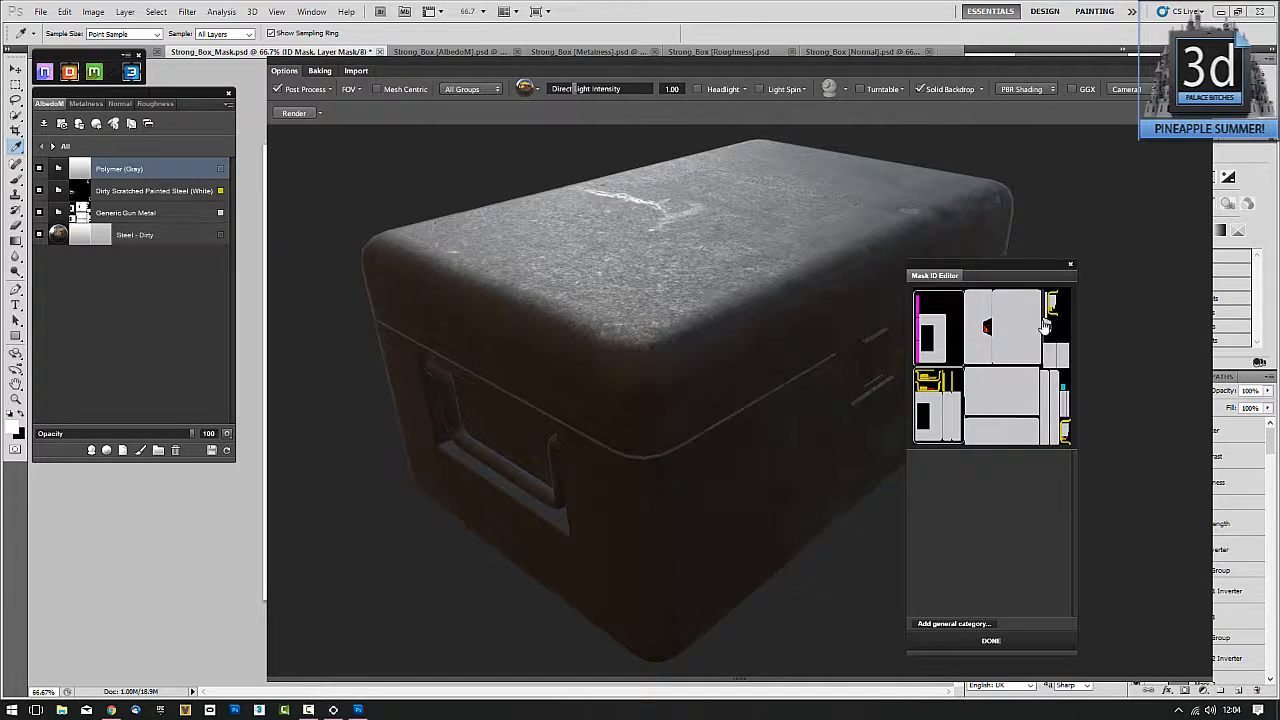
{"action": "scroll", "coordinate": [936, 396], "scroll_direction": "up", "scroll_amount": 2}
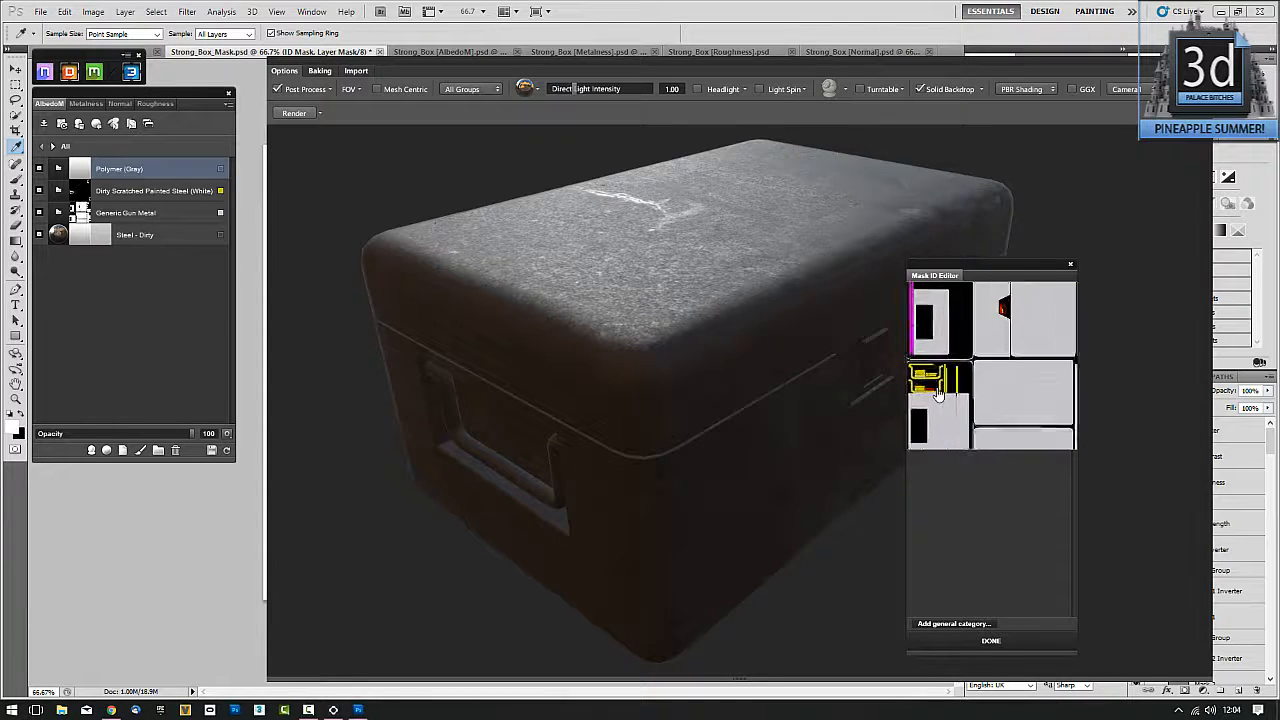
{"action": "scroll", "coordinate": [938, 396], "scroll_direction": "up", "scroll_amount": 2}
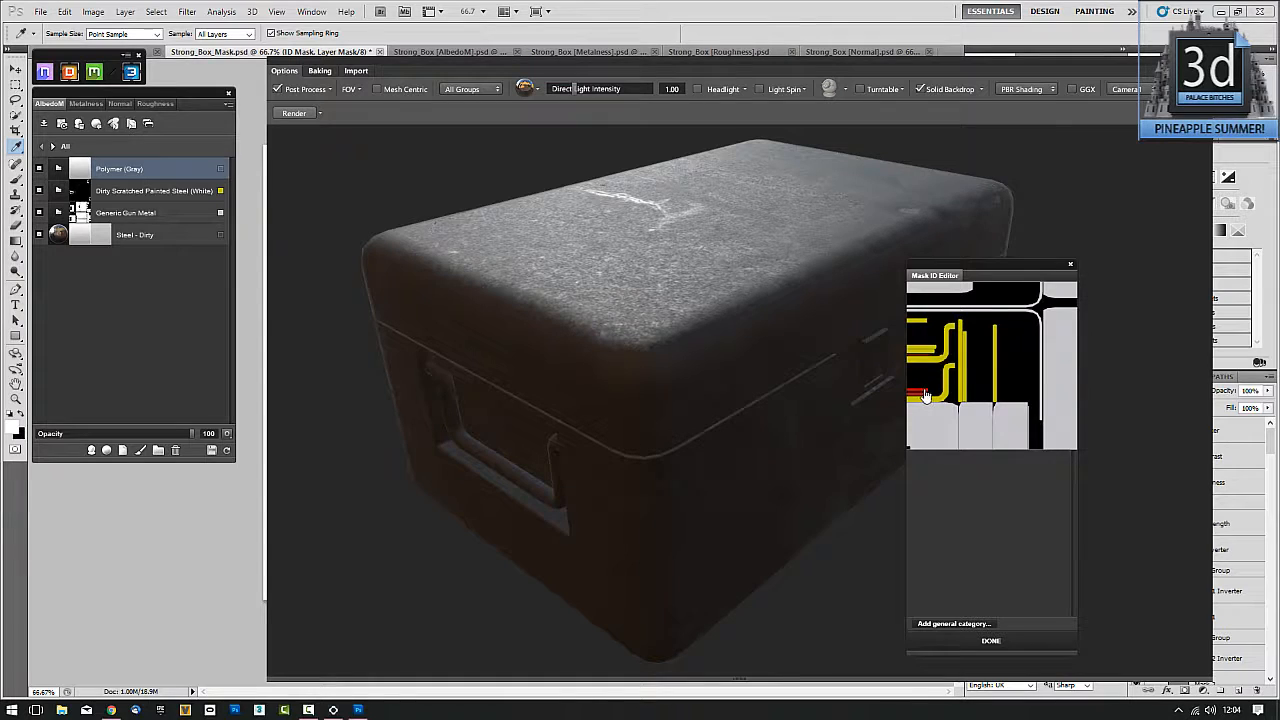
{"action": "left_click", "coordinate": [926, 396]}
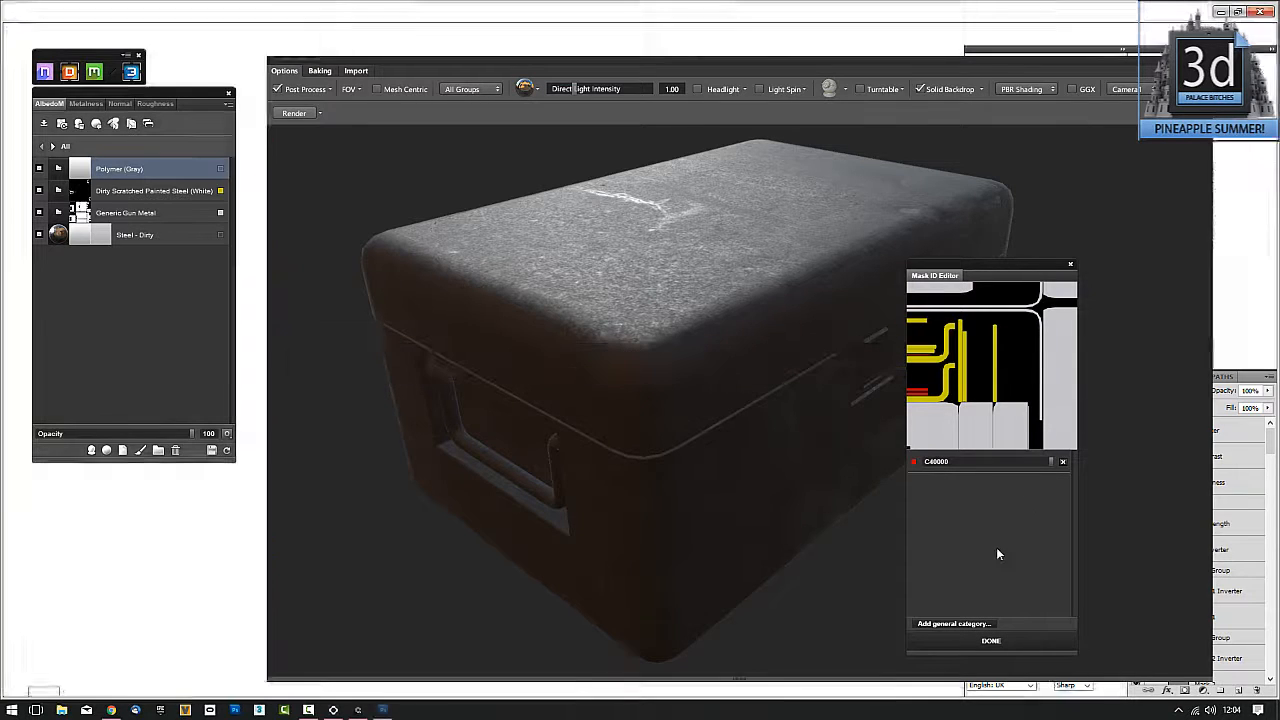
{"action": "left_click", "coordinate": [992, 640]}
{"action": "left_click_drag", "start_coordinate": [870, 520], "coordinate": [864, 481]}
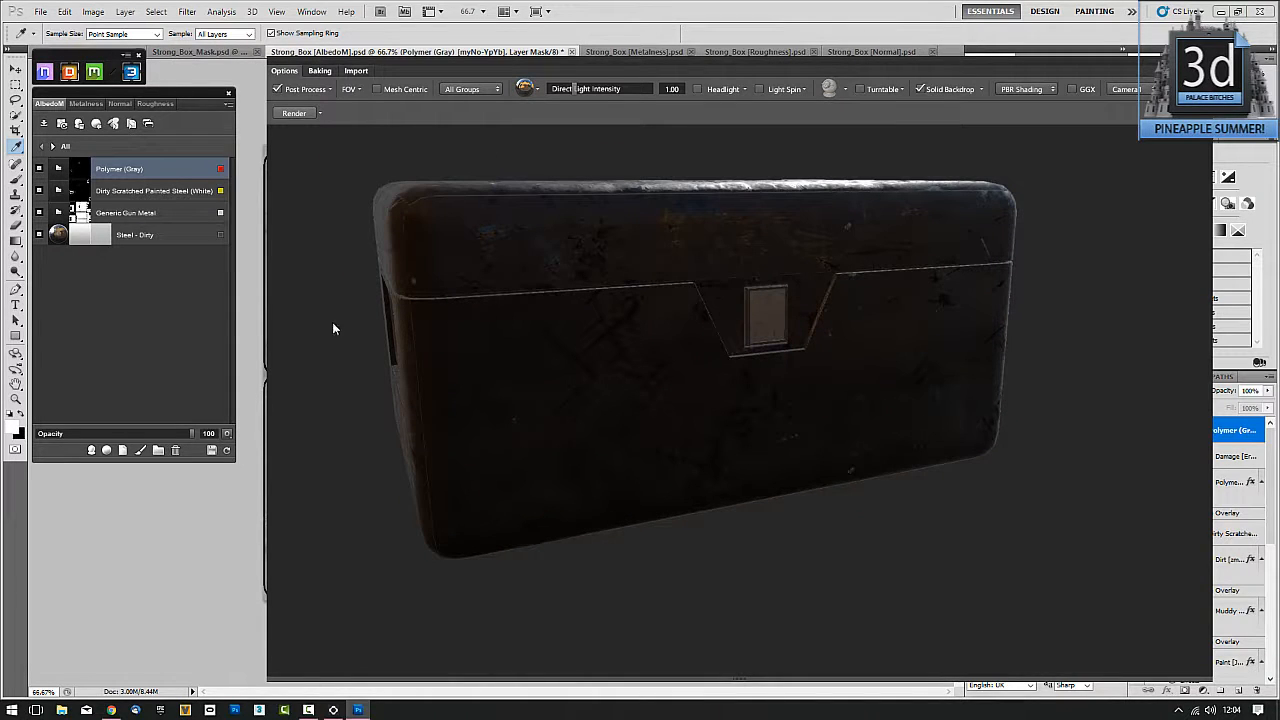
Step: Search the material library for glass and add the Dirty Glass material to the strong box
{"action": "left_click", "coordinate": [91, 451]}
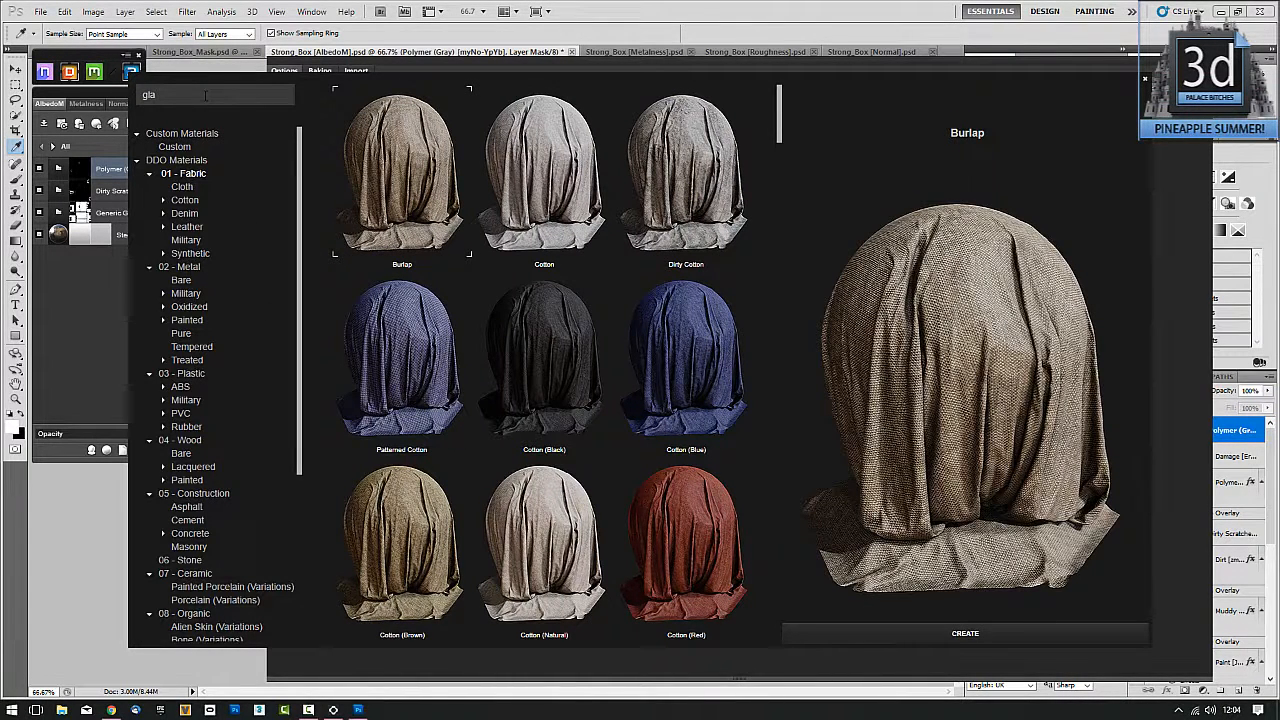
{"action": "key", "text": "Return"}
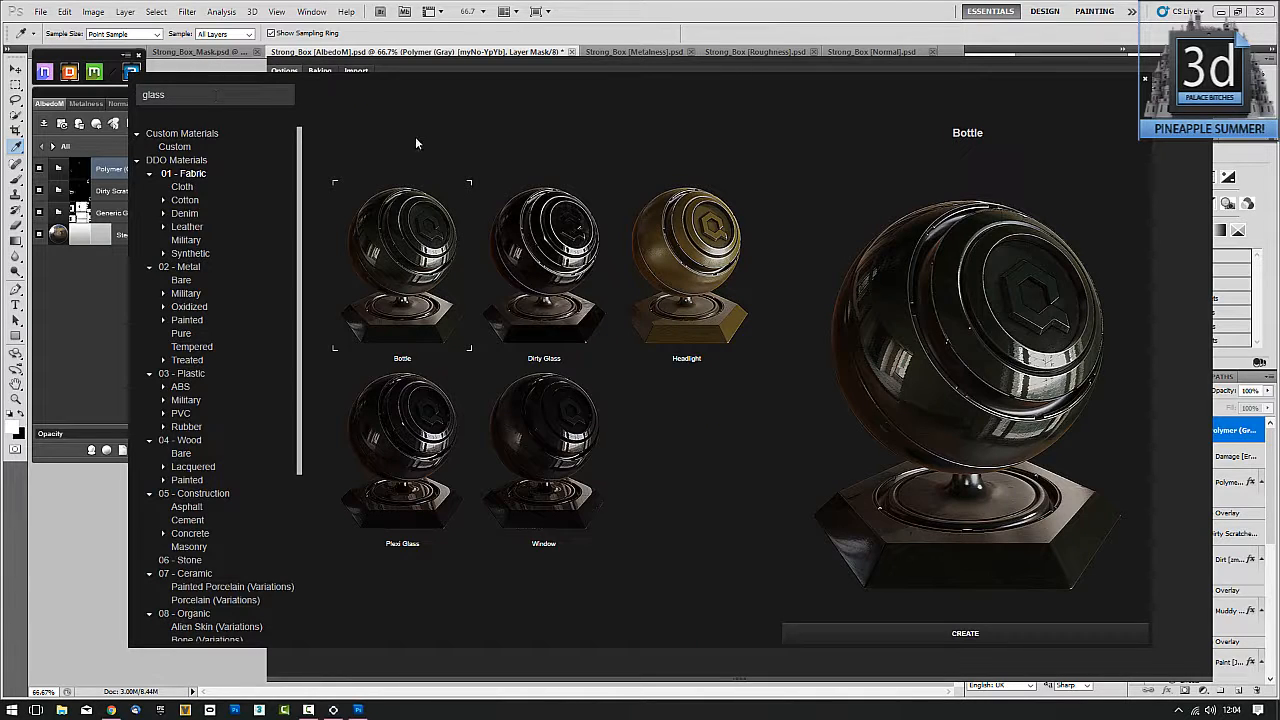
{"action": "left_click", "coordinate": [535, 250]}
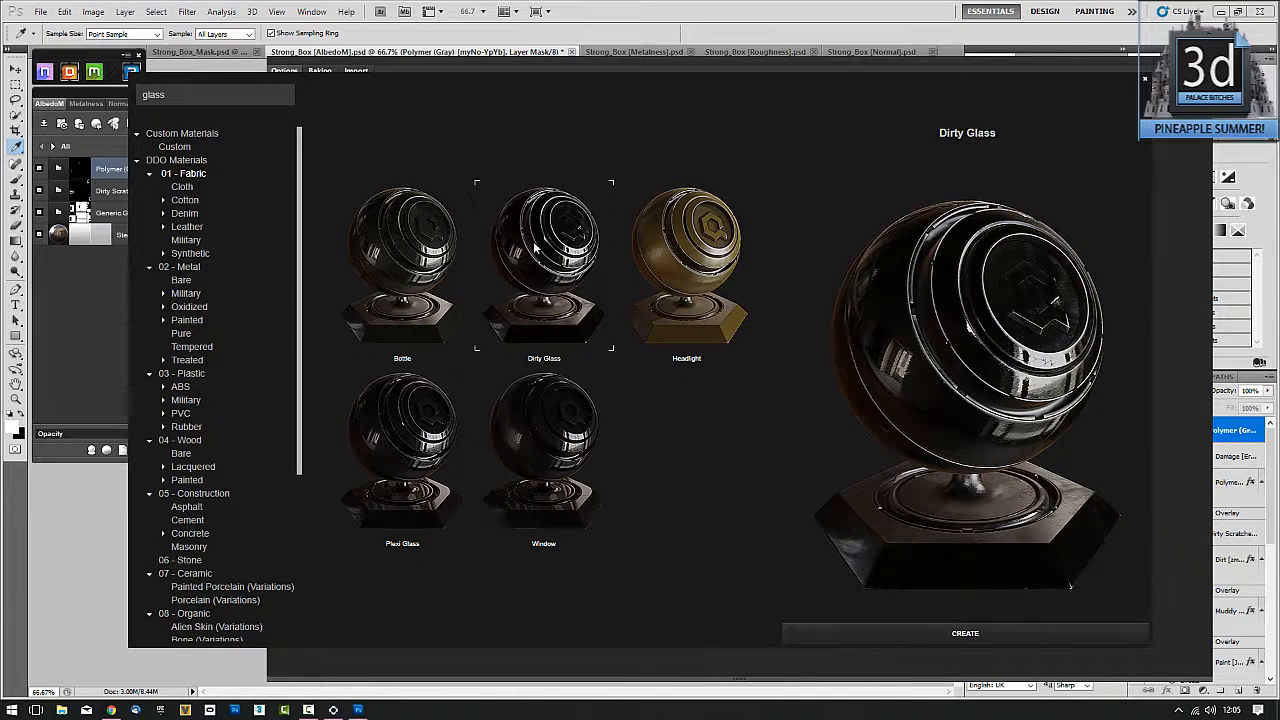
{"action": "left_click", "coordinate": [891, 634]}
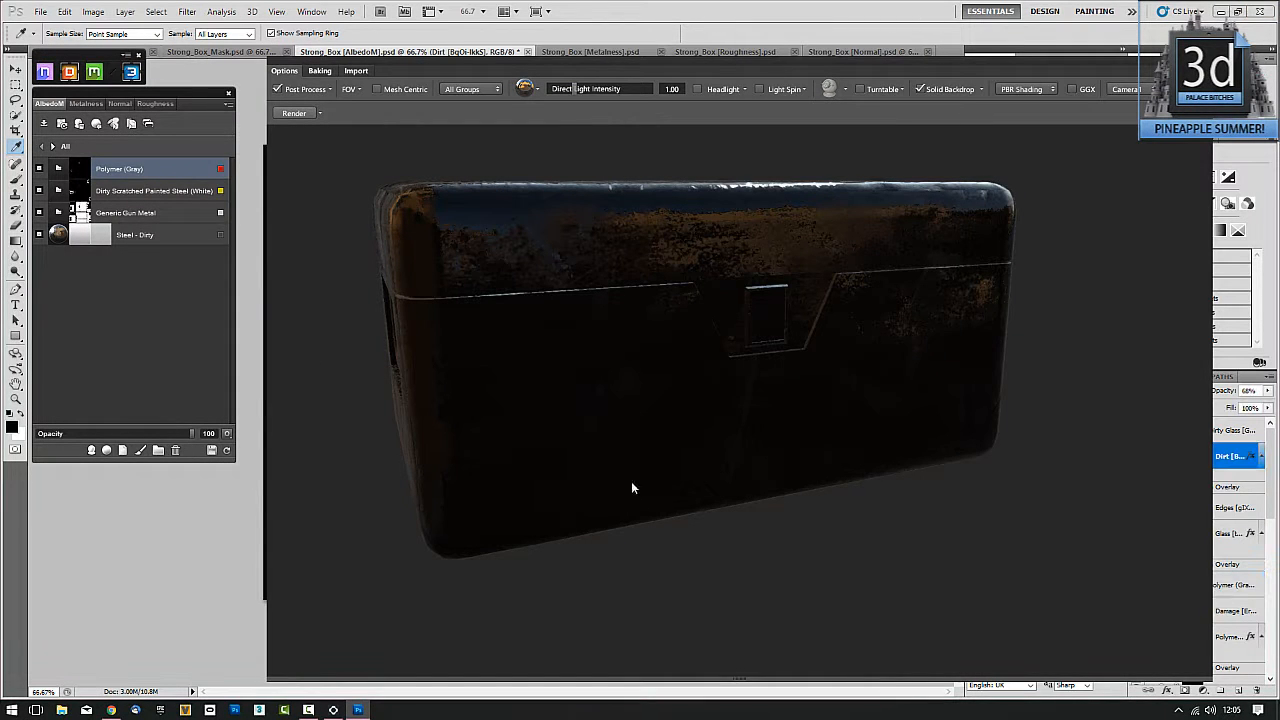
{"action": "left_click_drag", "start_coordinate": [631, 488], "coordinate": [623, 463]}
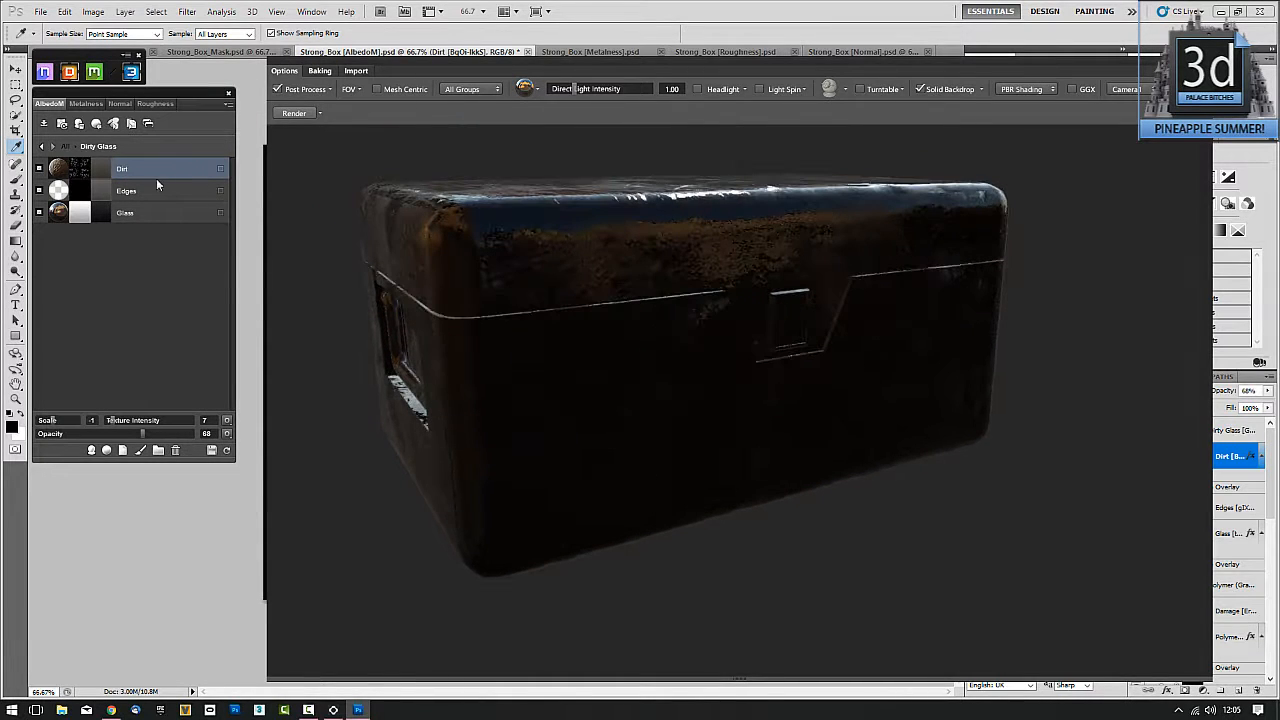
Step: Mask the Dirty Glass group to the cyan material ID in the ID map and inspect the latch window in the preview
{"action": "left_click", "coordinate": [42, 146]}
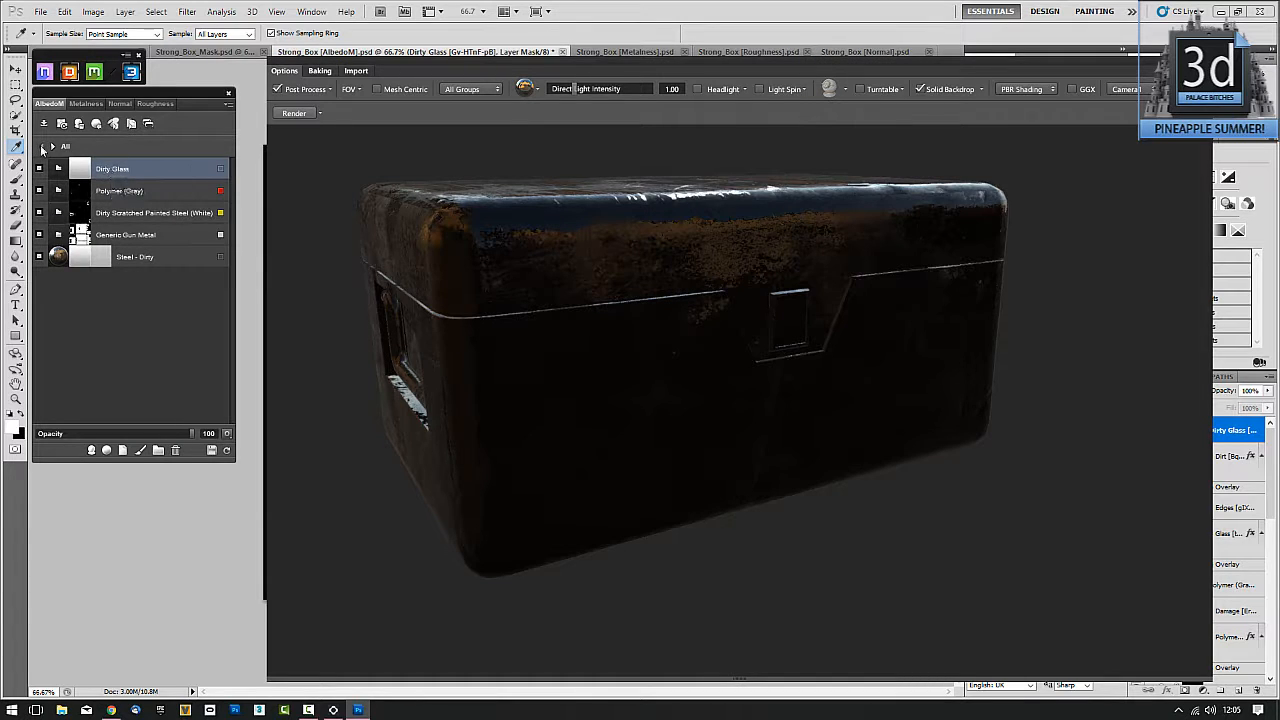
{"action": "right_click", "coordinate": [115, 170]}
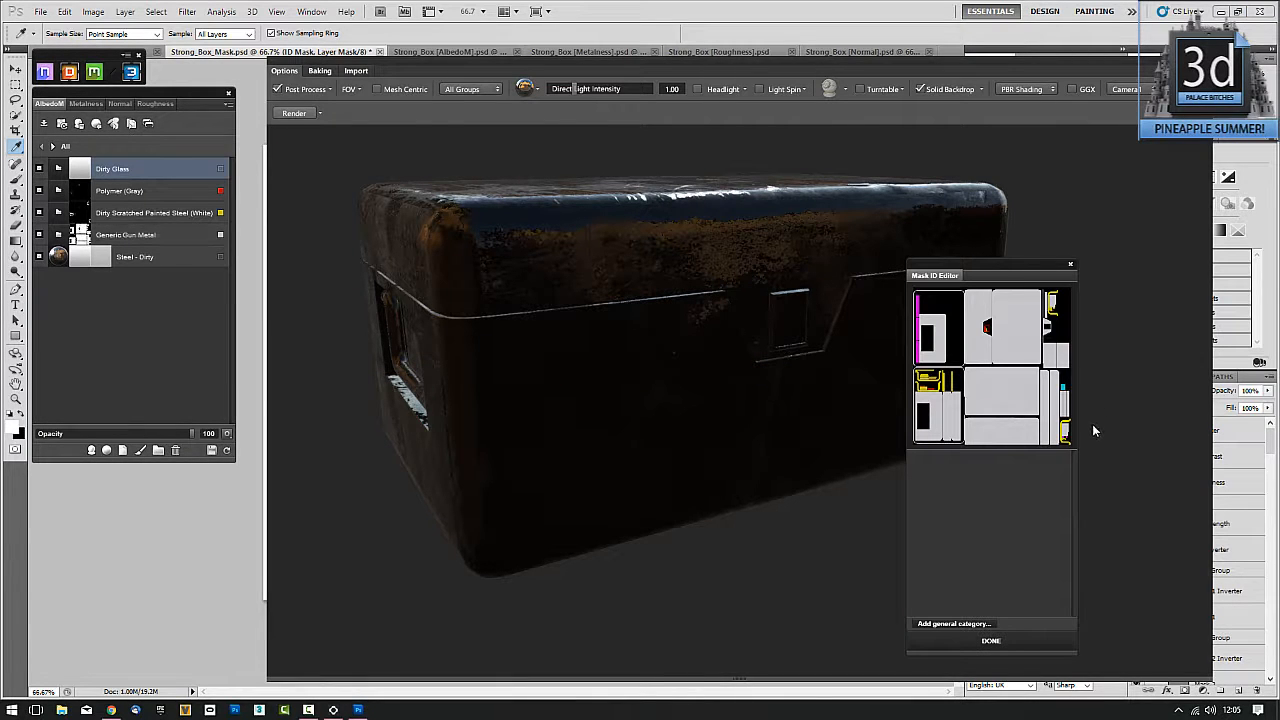
{"action": "left_click", "coordinate": [1064, 392]}
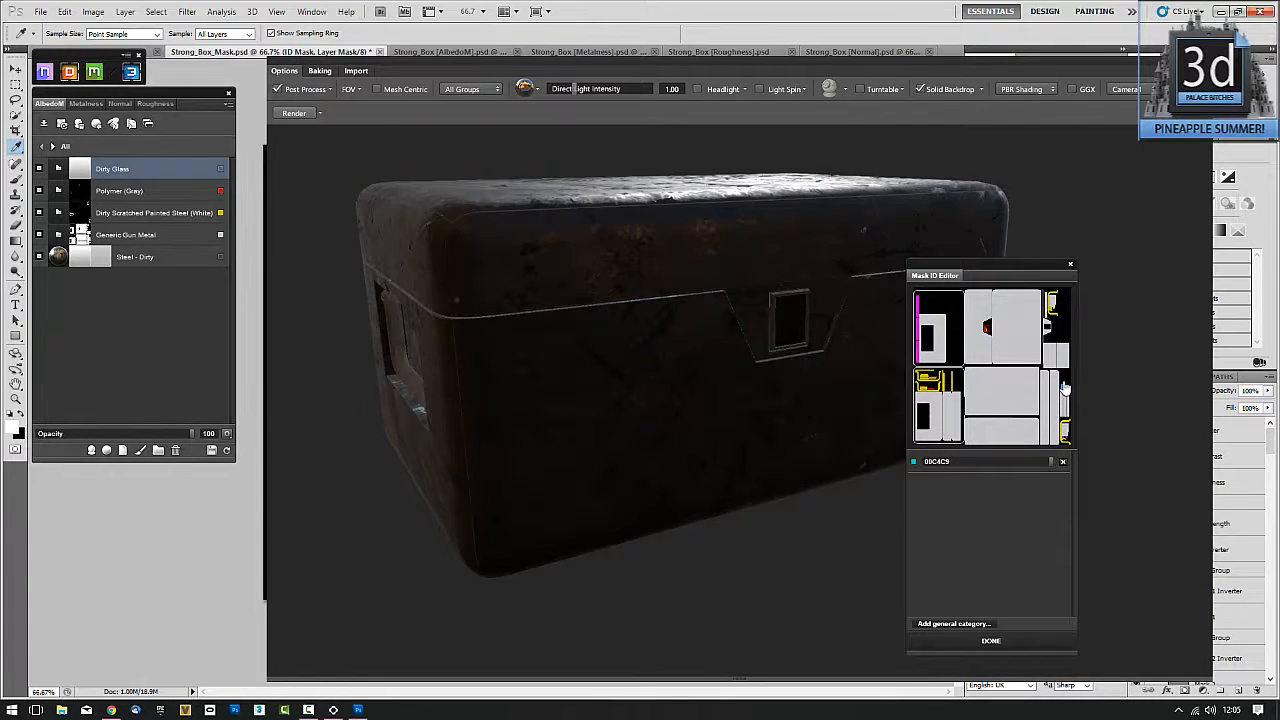
{"action": "left_click", "coordinate": [1022, 642]}
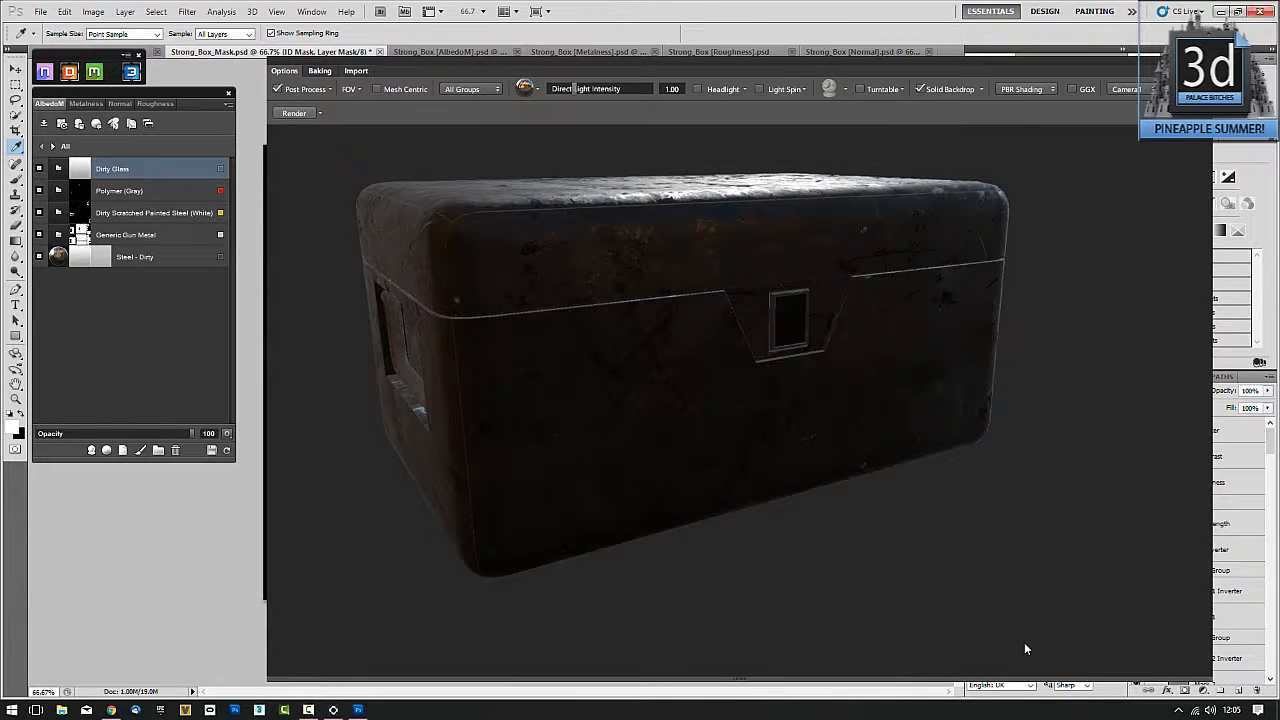
{"action": "left_click_drag", "start_coordinate": [1034, 562], "coordinate": [981, 547]}
{"action": "right_click_drag", "start_coordinate": [981, 547], "coordinate": [858, 517]}
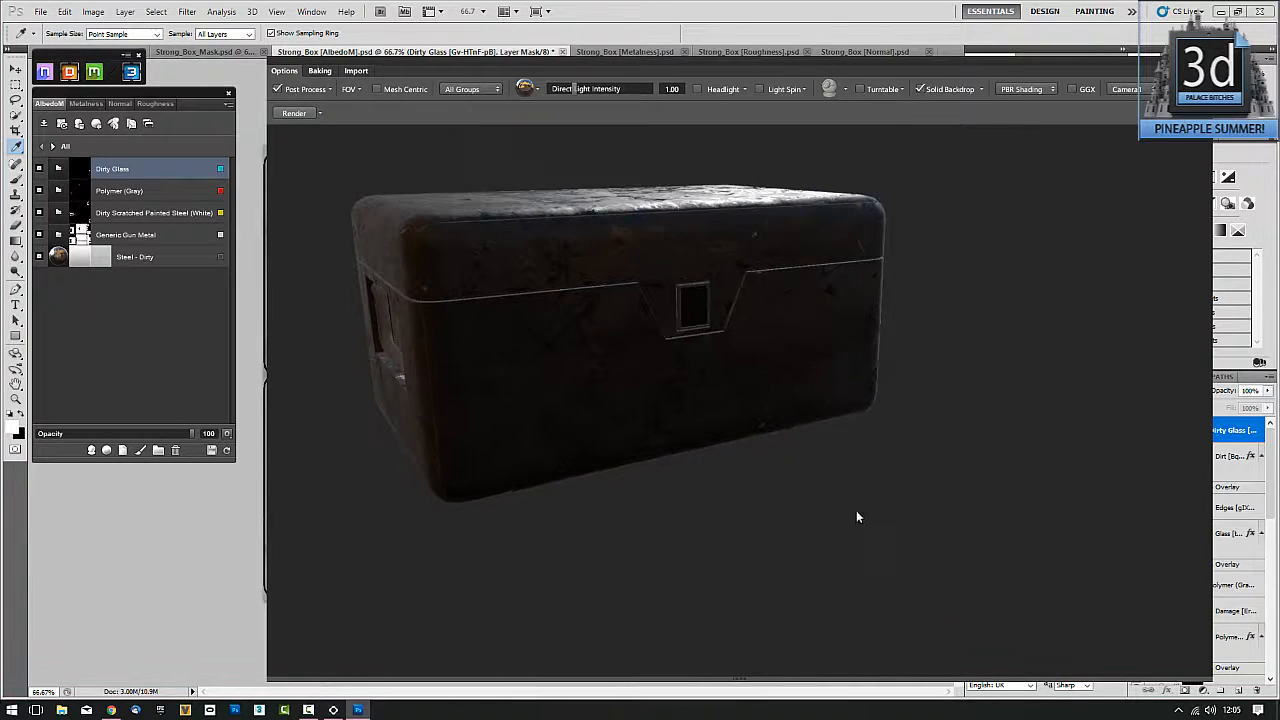
{"action": "left_click_drag", "start_coordinate": [858, 517], "coordinate": [937, 571]}
{"action": "left_click_drag", "start_coordinate": [854, 529], "coordinate": [885, 548]}
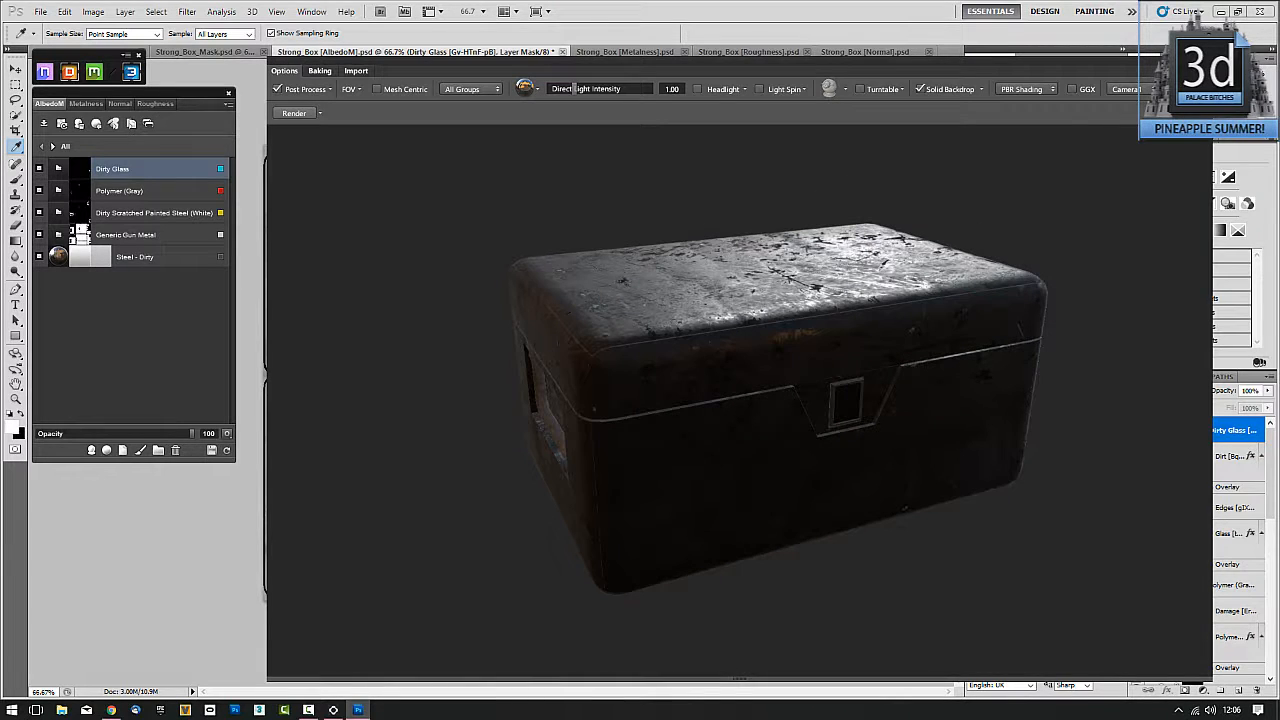
Step: Clear the mask of the Generic Gun Metal group and inspect the box from its hinge side
{"action": "key", "text": "ctrl+F9"}
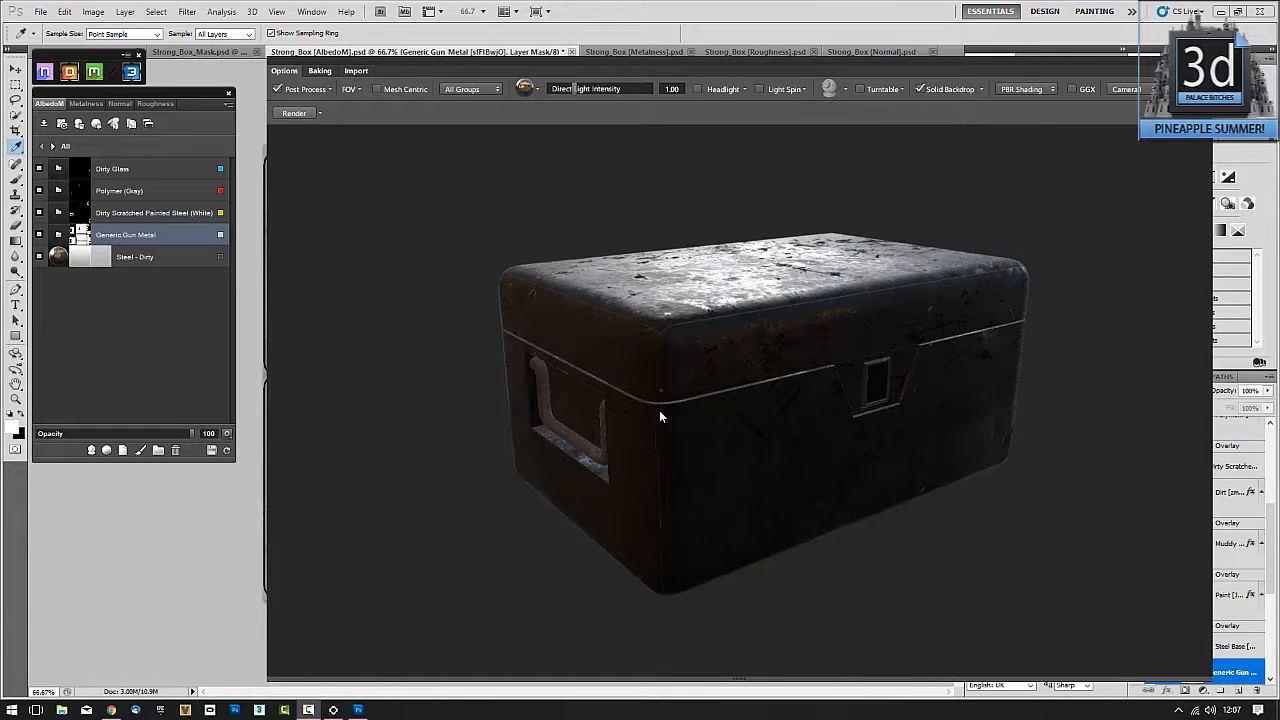
{"action": "mouse_move", "coordinate": [689, 440]}
{"action": "left_mouse_down"}
{"action": "mouse_move", "coordinate": [804, 492]}
{"action": "mouse_move", "coordinate": [669, 466]}
{"action": "mouse_move", "coordinate": [637, 420]}
{"action": "mouse_move", "coordinate": [526, 394]}
{"action": "mouse_move", "coordinate": [501, 415]}
{"action": "mouse_move", "coordinate": [503, 363]}
{"action": "mouse_move", "coordinate": [569, 334]}
{"action": "mouse_move", "coordinate": [727, 393]}
{"action": "mouse_move", "coordinate": [717, 451]}
{"action": "mouse_move", "coordinate": [700, 457]}
{"action": "left_mouse_up"}
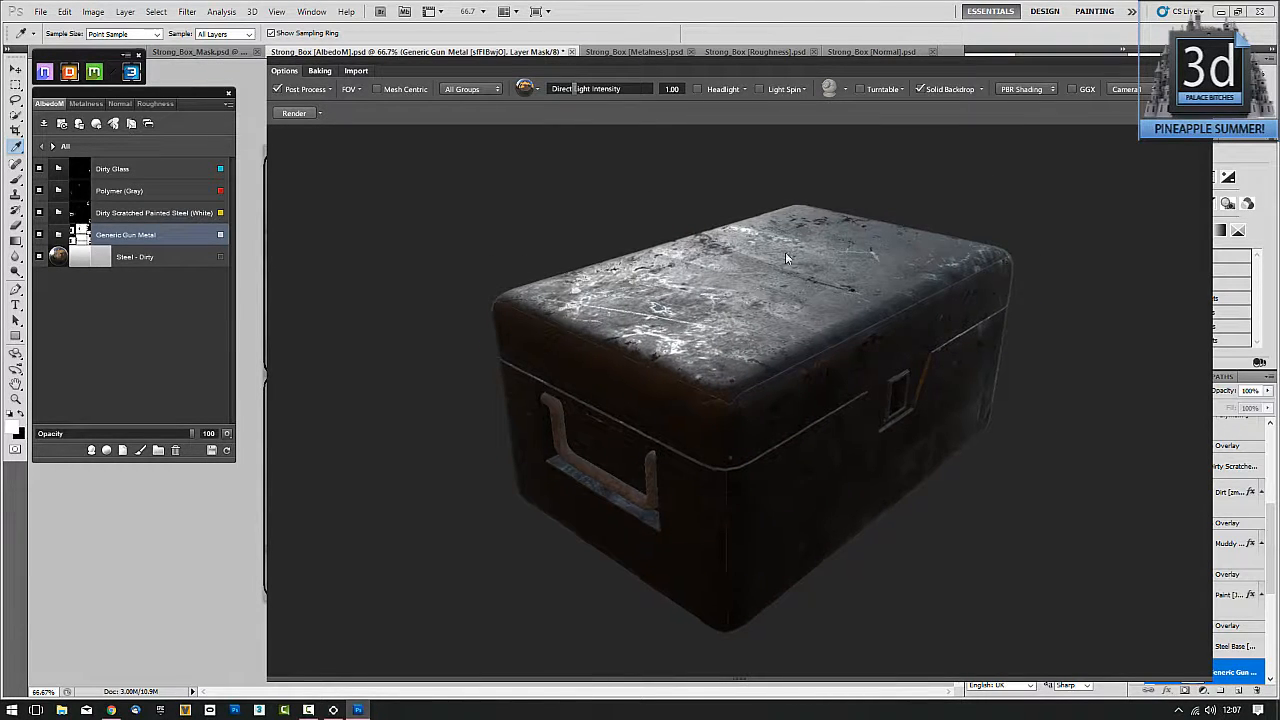
{"action": "right_click", "coordinate": [84, 236]}
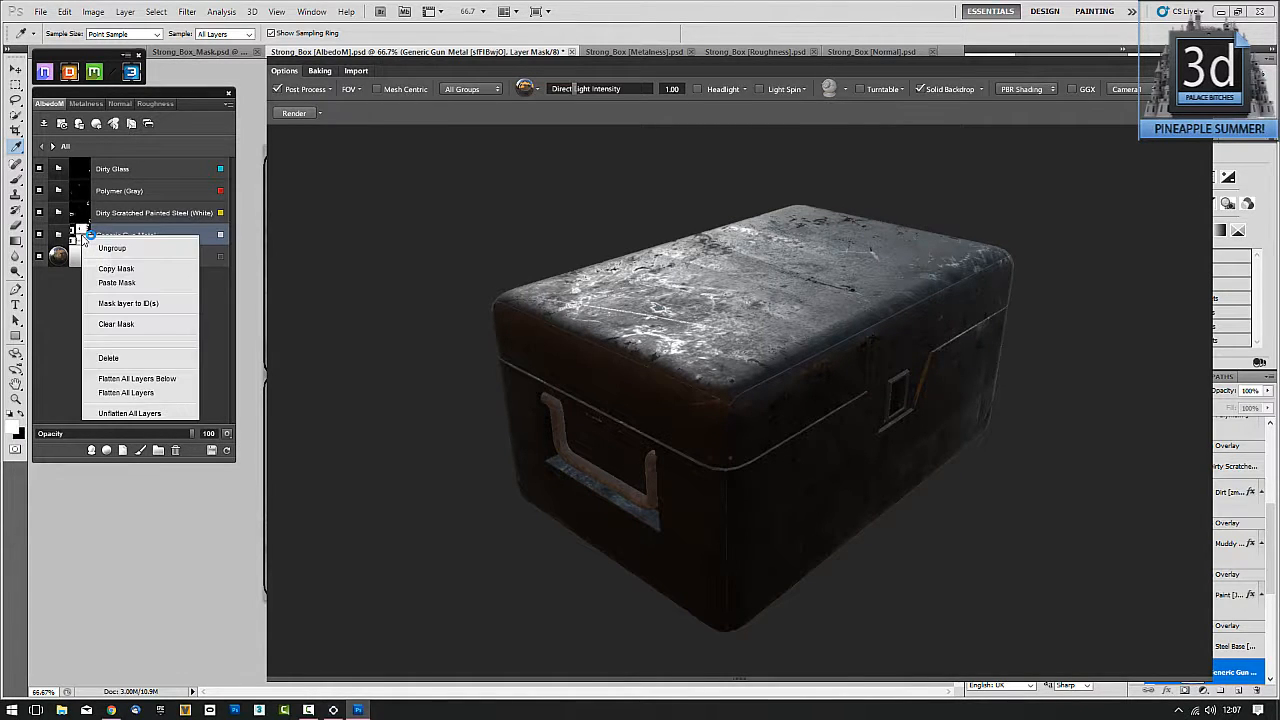
{"action": "left_click", "coordinate": [121, 324]}
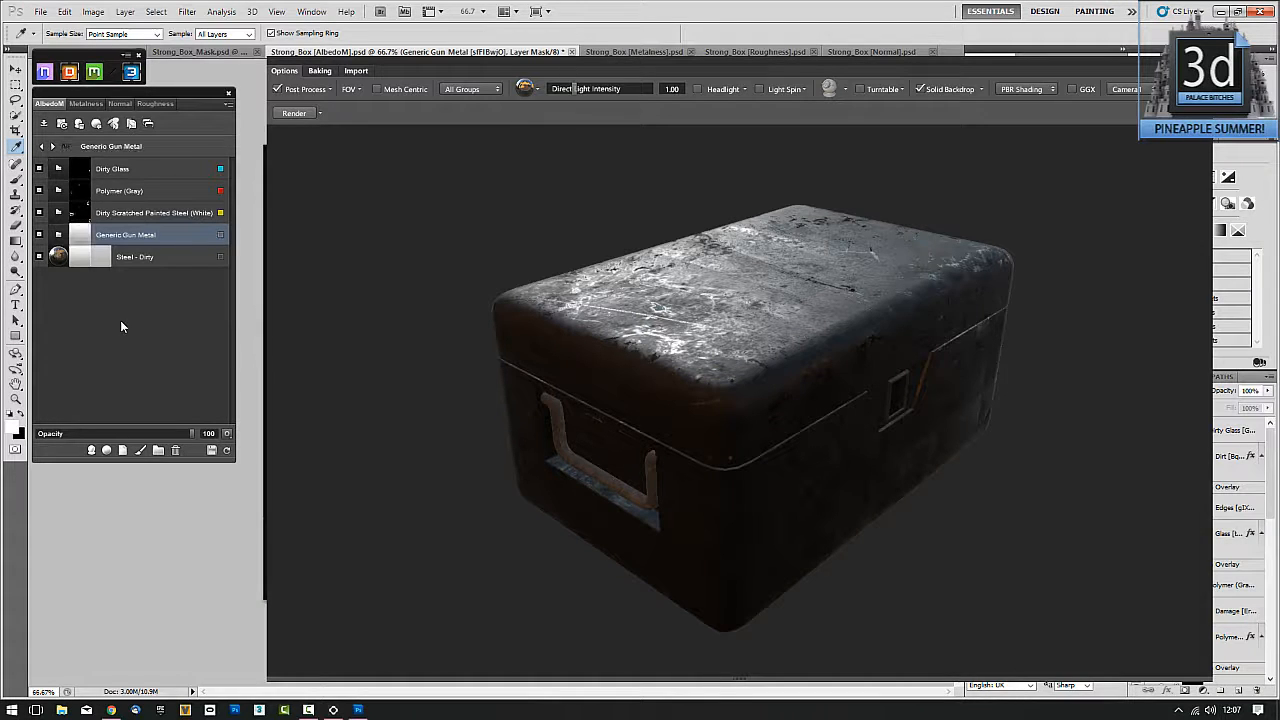
{"action": "left_click_drag", "start_coordinate": [468, 516], "coordinate": [788, 418]}
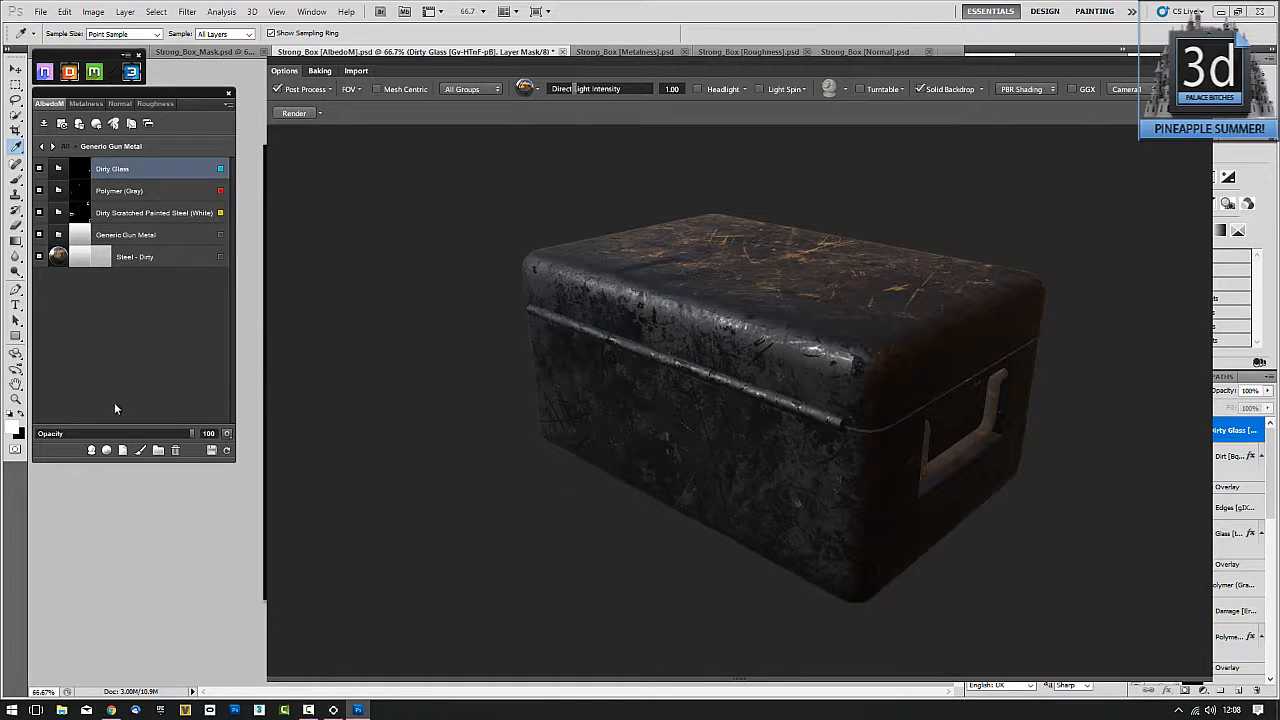
Step: Add the Shiny Brushed Steel material from the bare metals and return to the list of all material groups
{"action": "left_click", "coordinate": [91, 451]}
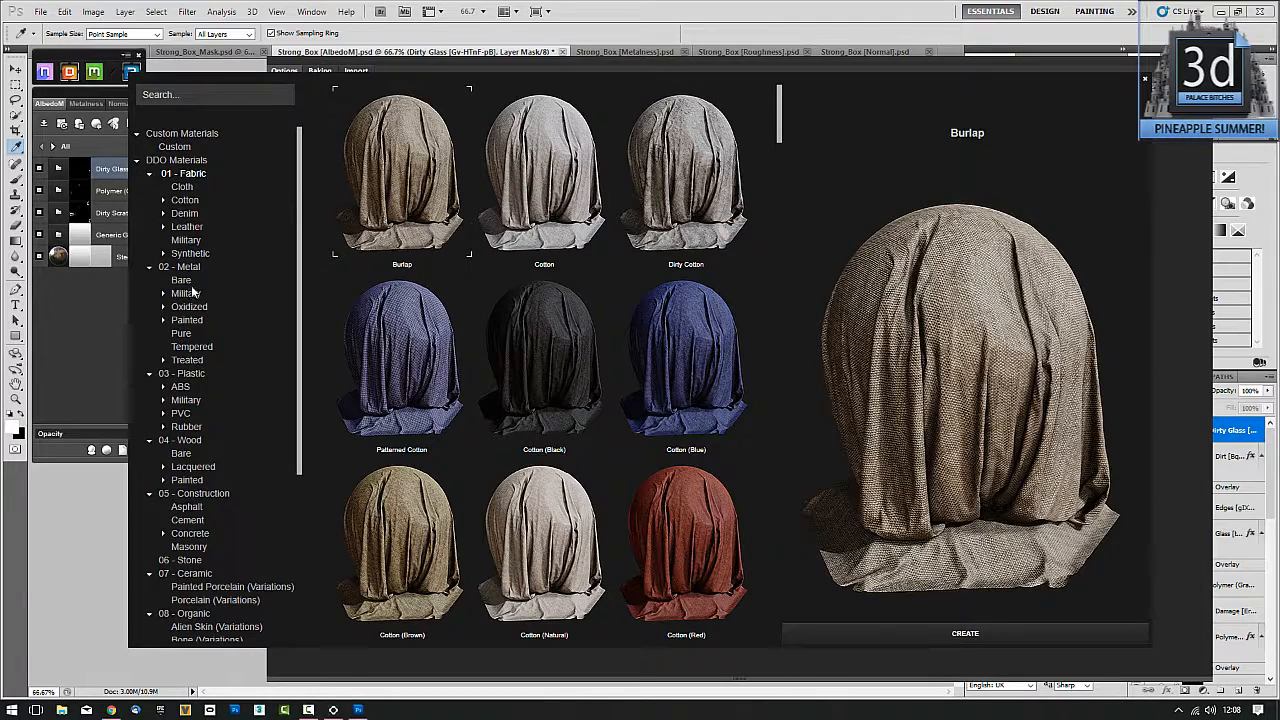
{"action": "left_click", "coordinate": [184, 283]}
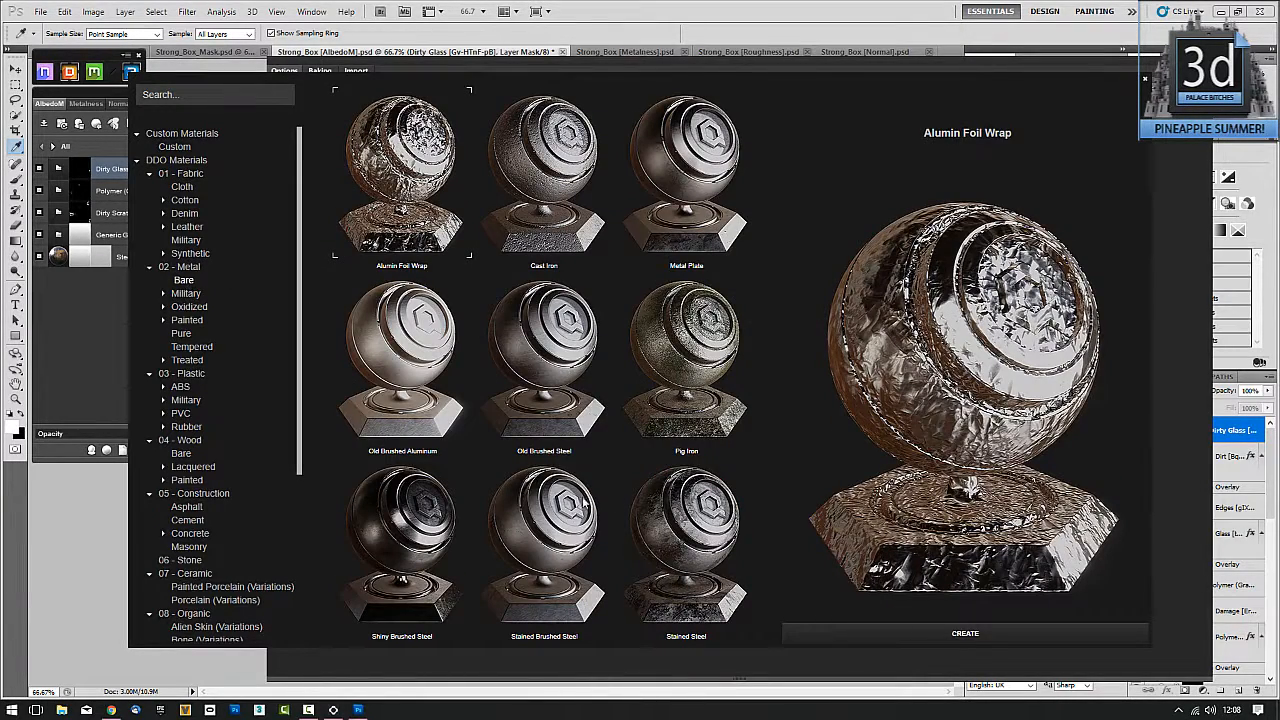
{"action": "left_click", "coordinate": [420, 540]}
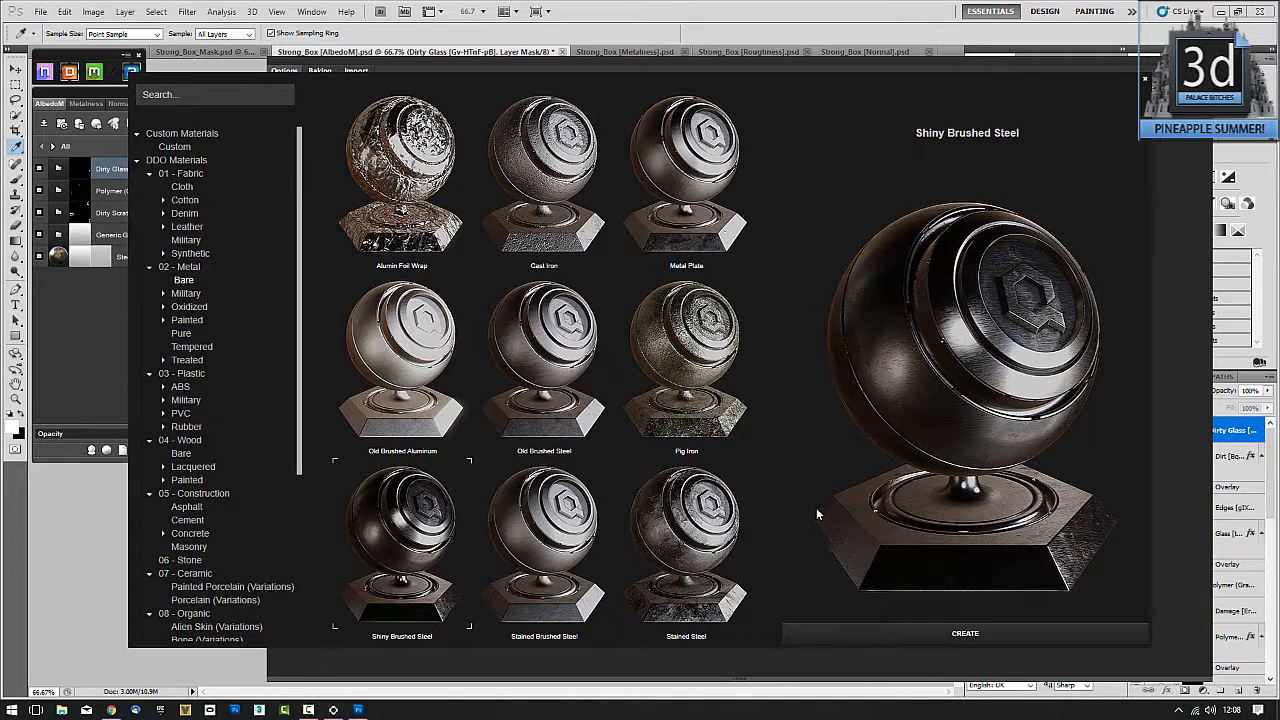
{"action": "left_click", "coordinate": [877, 630]}
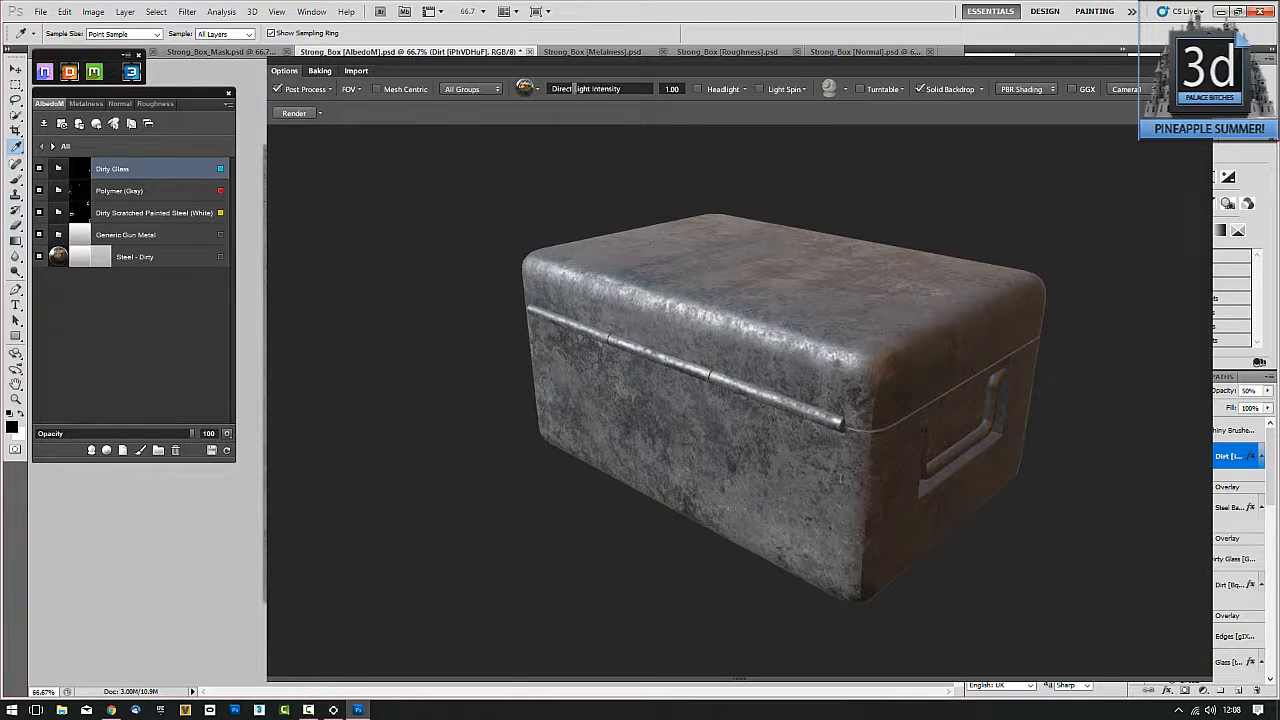
{"action": "left_click", "coordinate": [41, 149]}
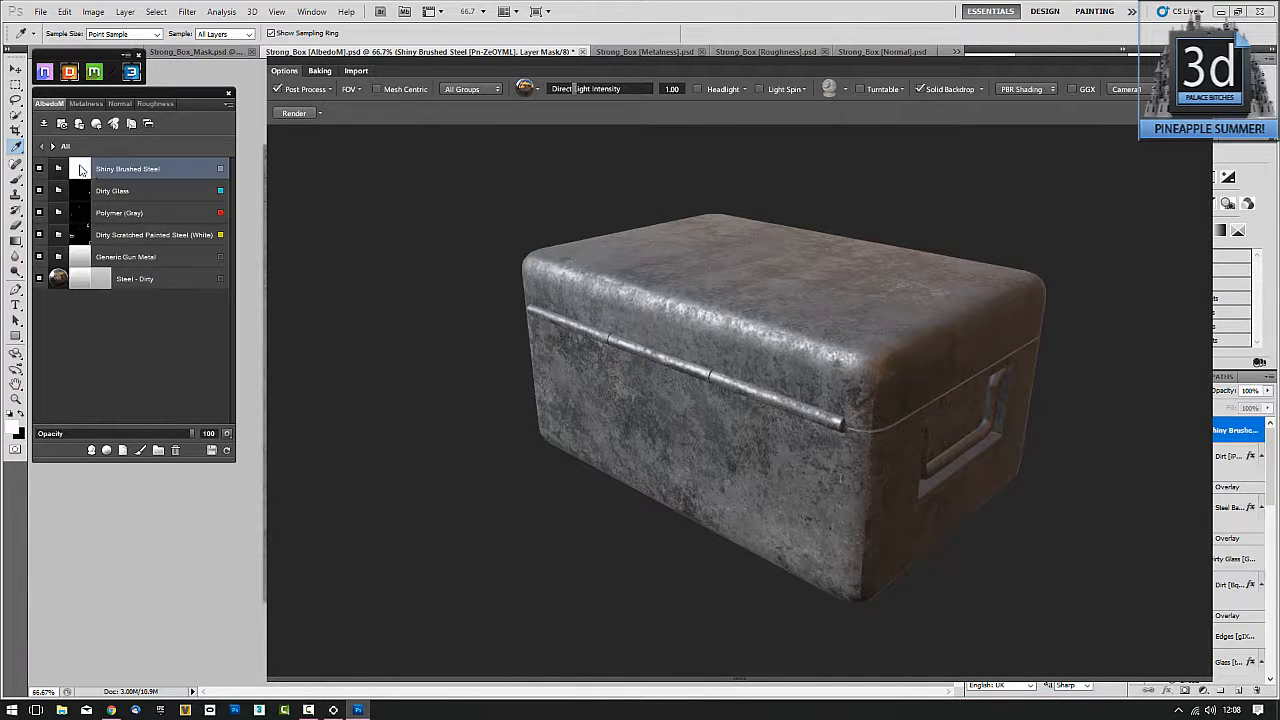
Step: Mask the Shiny Brushed Steel group to the magenta material ID of the hinge strip and inspect the box from several sides
{"action": "right_click", "coordinate": [81, 168]}
{"action": "left_click", "coordinate": [126, 236]}
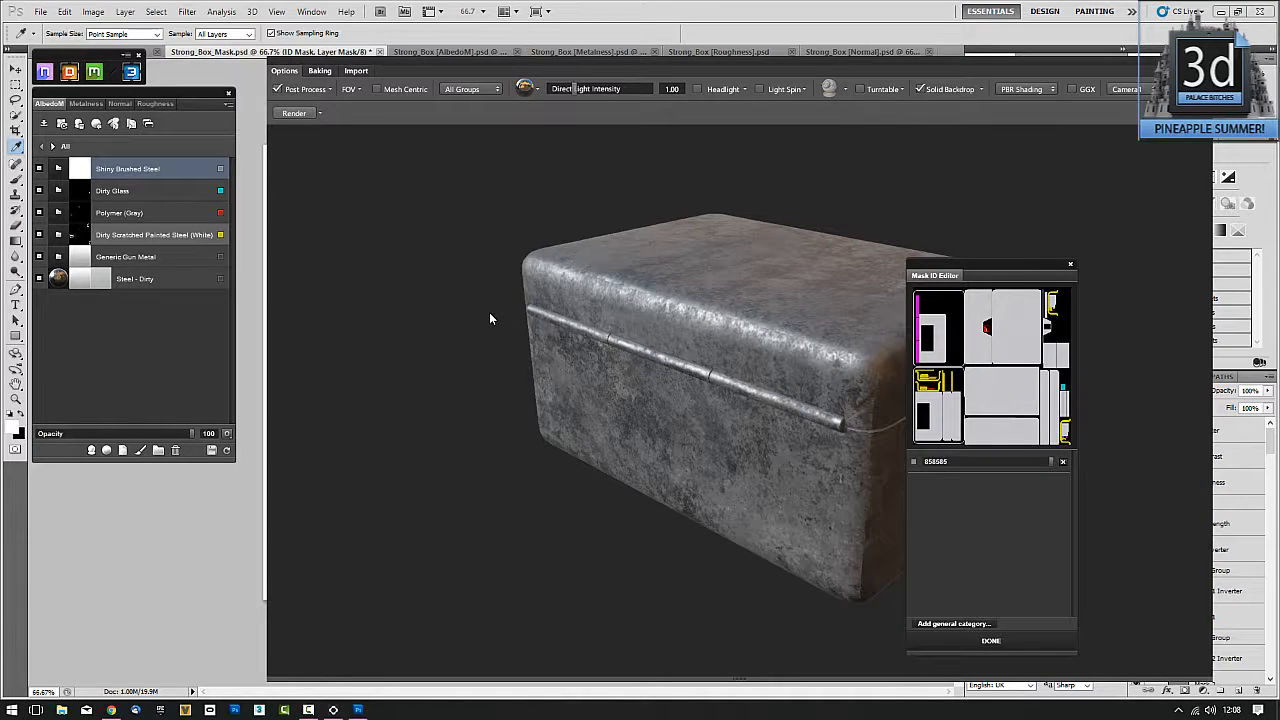
{"action": "left_click", "coordinate": [919, 306]}
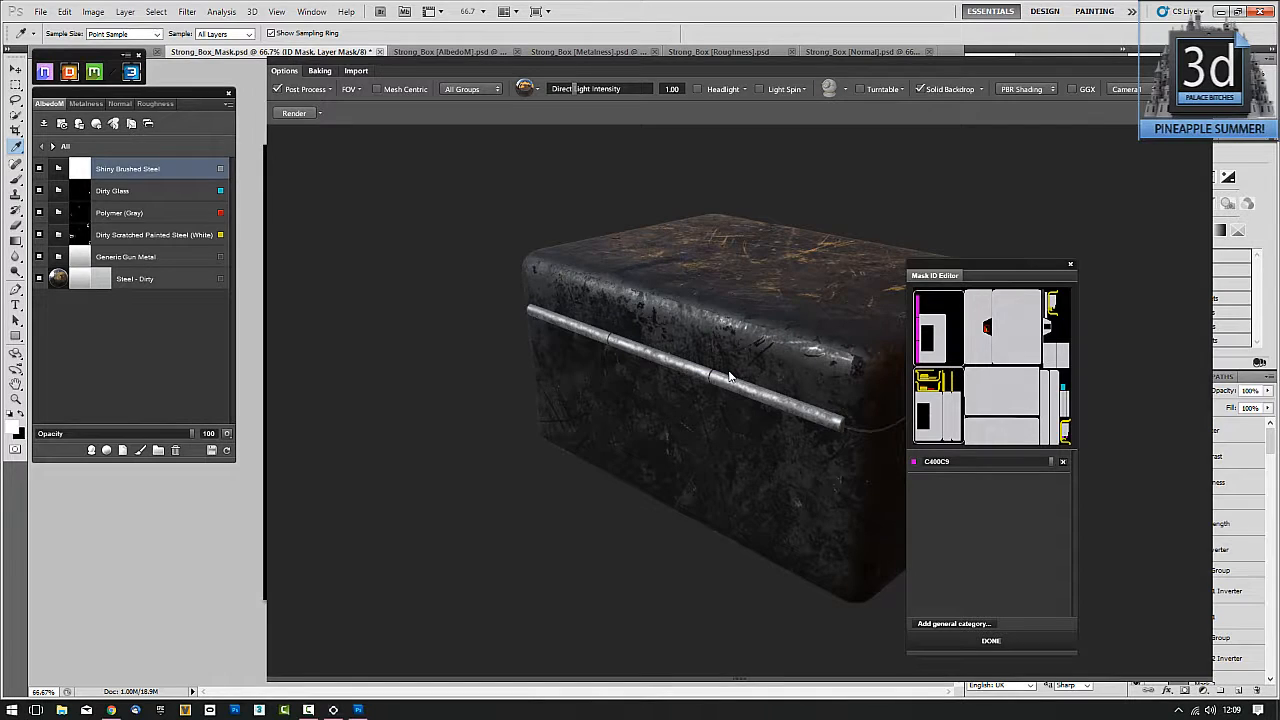
{"action": "left_click", "coordinate": [945, 638]}
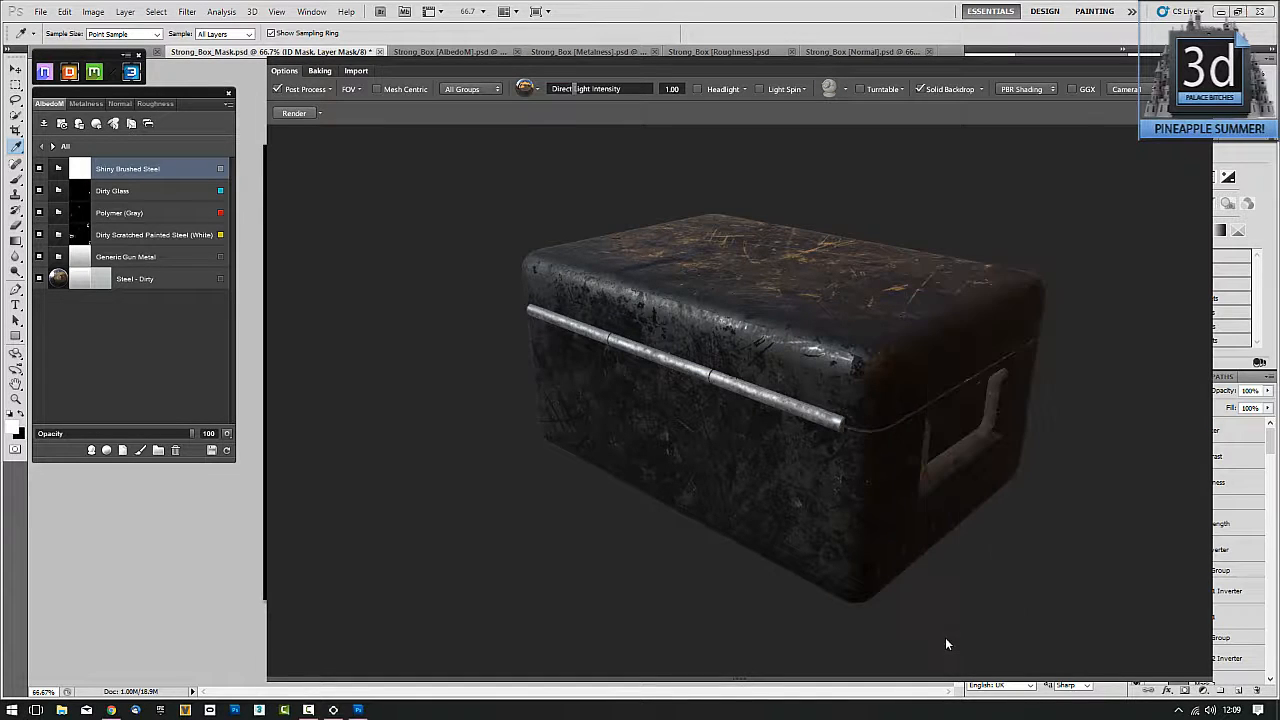
{"action": "left_click_drag", "start_coordinate": [969, 609], "coordinate": [769, 577]}
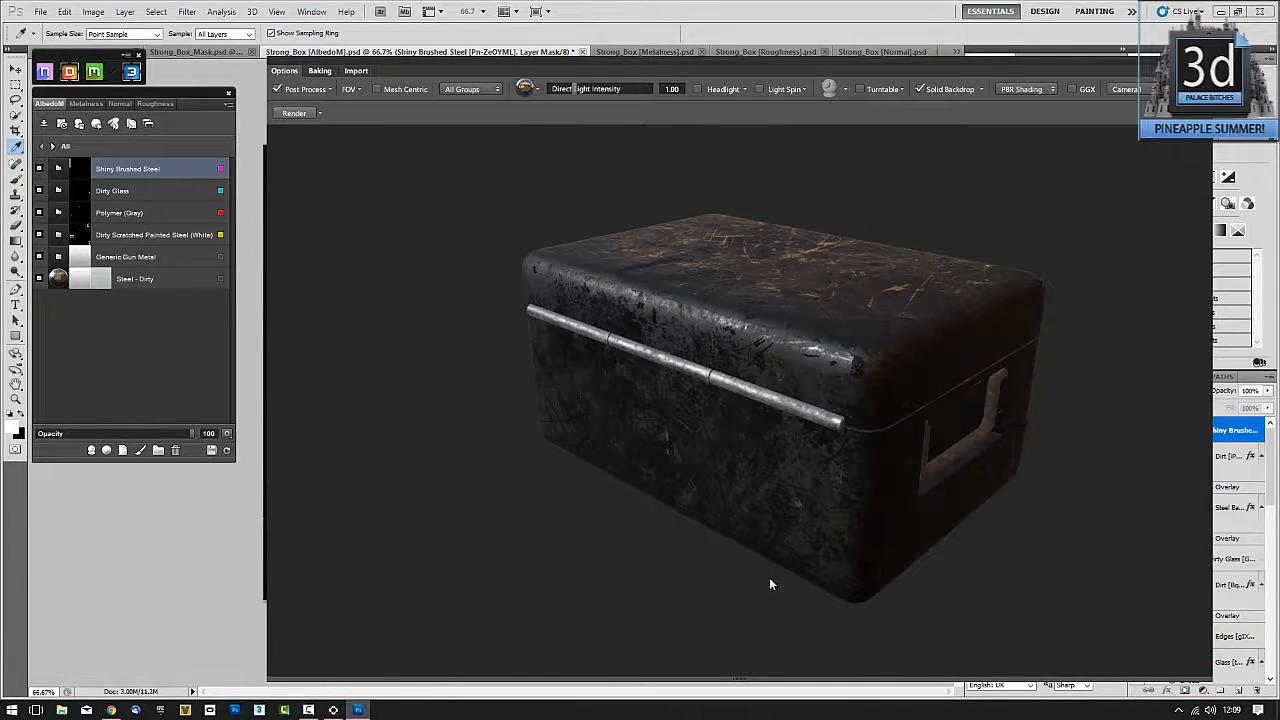
{"action": "left_click_drag", "start_coordinate": [1002, 582], "coordinate": [795, 612]}
{"action": "left_click_drag", "start_coordinate": [779, 591], "coordinate": [785, 577]}
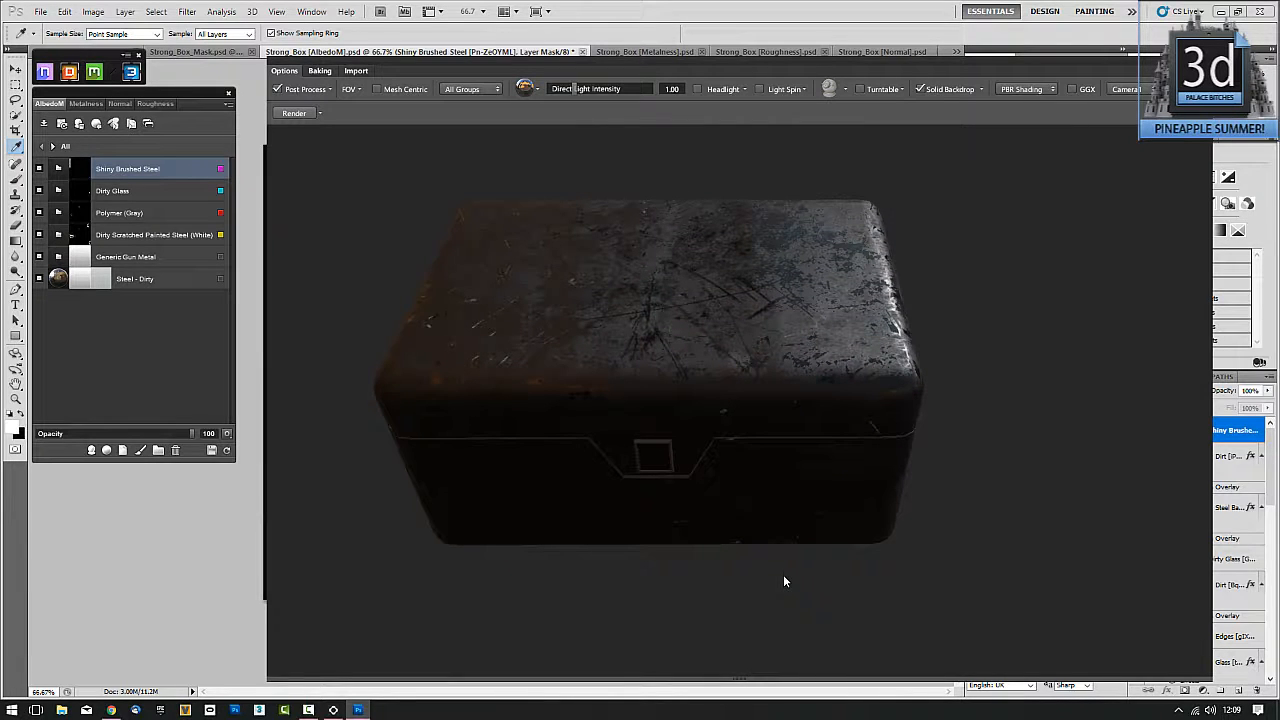
{"action": "left_click_drag", "start_coordinate": [791, 574], "coordinate": [691, 559]}
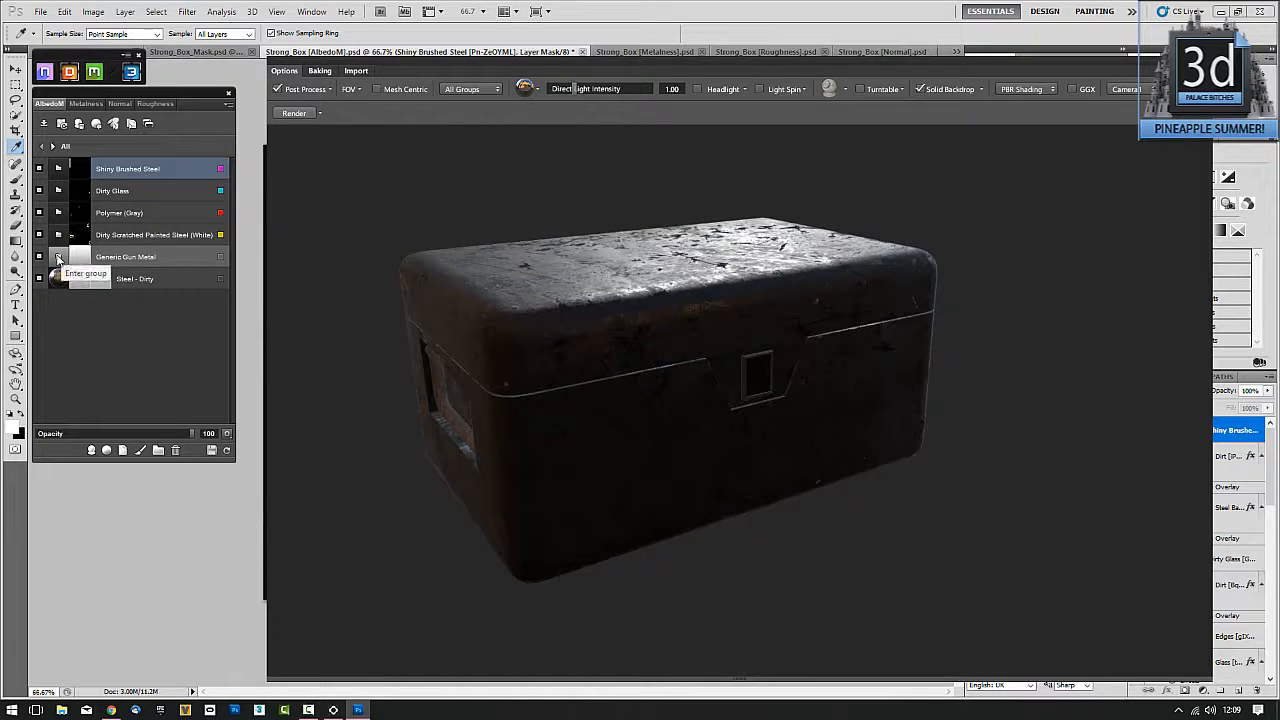
Step: Enter the Generic Gun Metal group and examine its Light Surface Scratches and Lubrication layers along with the box surface
{"action": "left_click", "coordinate": [58, 258]}
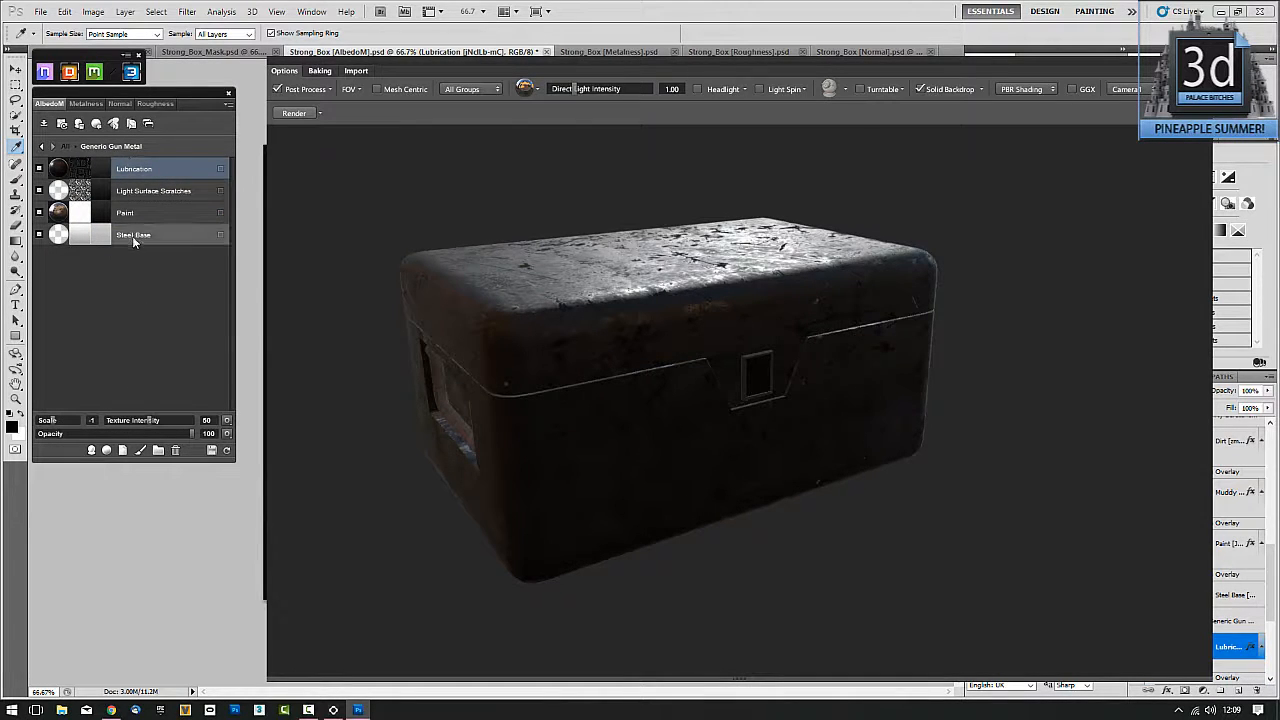
{"action": "left_click_drag", "start_coordinate": [354, 321], "coordinate": [361, 378]}
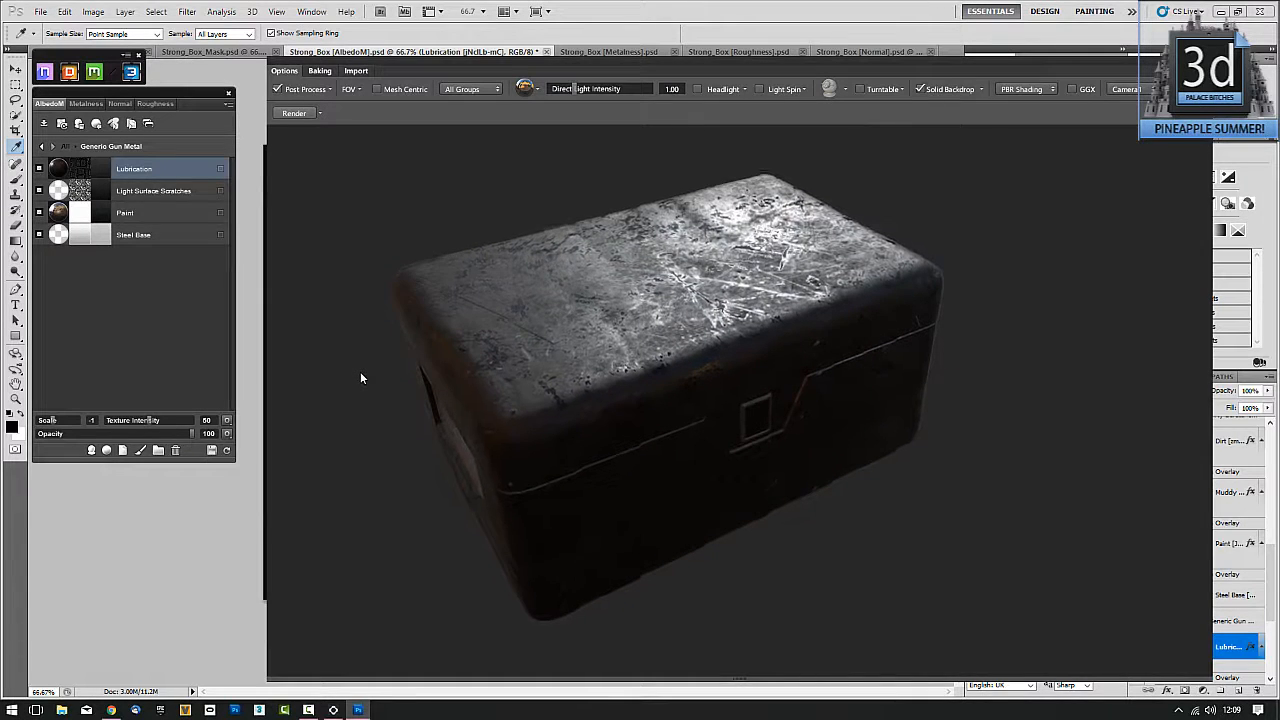
{"action": "left_click", "coordinate": [140, 192]}
{"action": "right_click", "coordinate": [123, 196]}
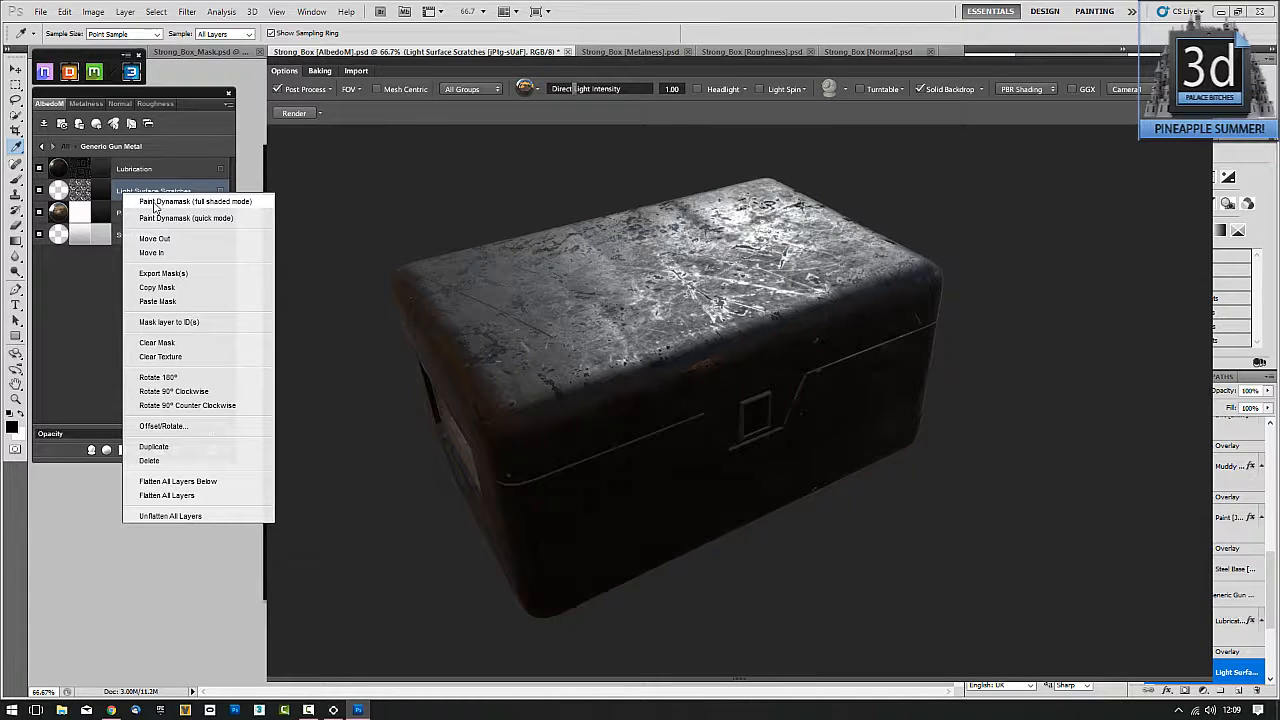
{"action": "left_click", "coordinate": [313, 393]}
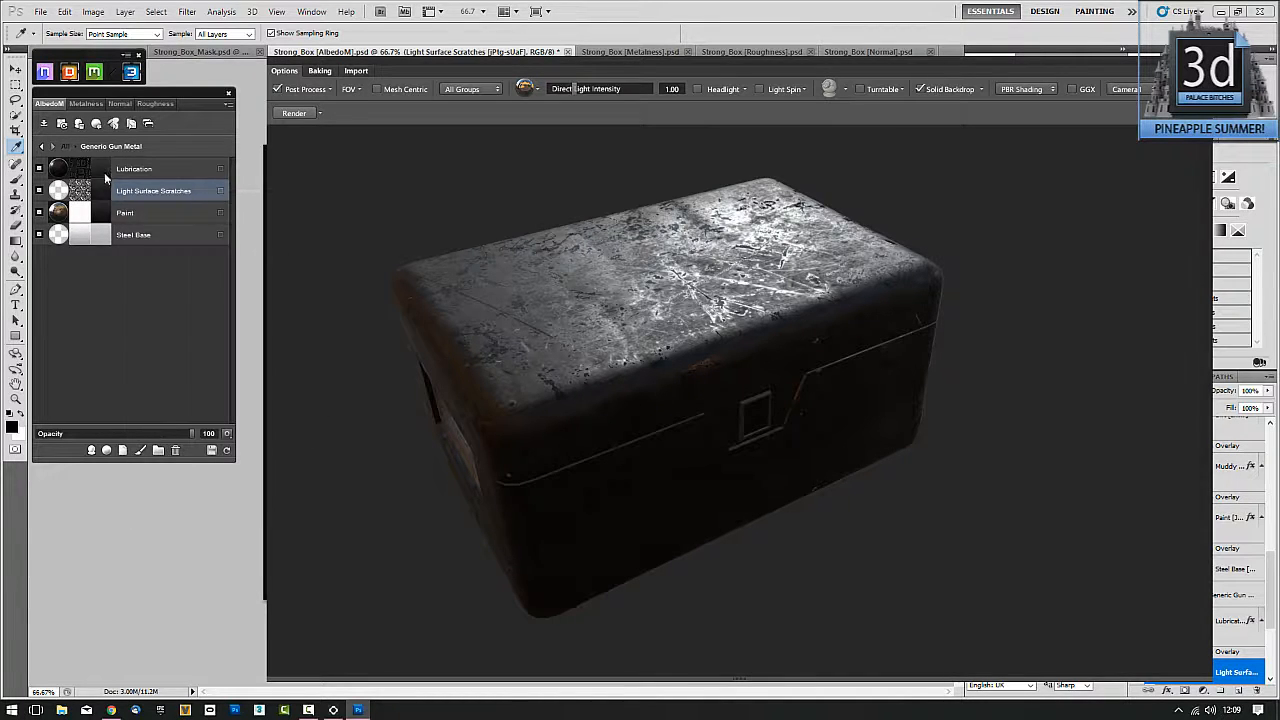
{"action": "left_click", "coordinate": [105, 170]}
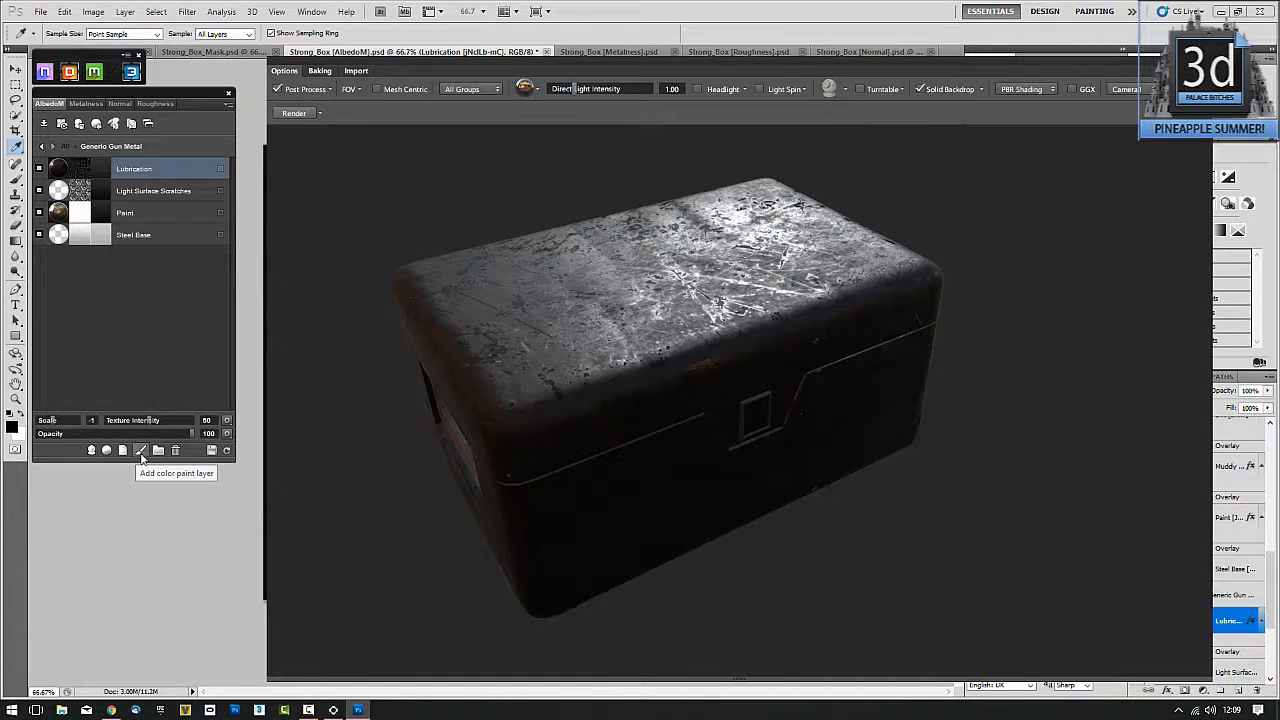
{"action": "left_click_drag", "start_coordinate": [355, 480], "coordinate": [395, 468]}
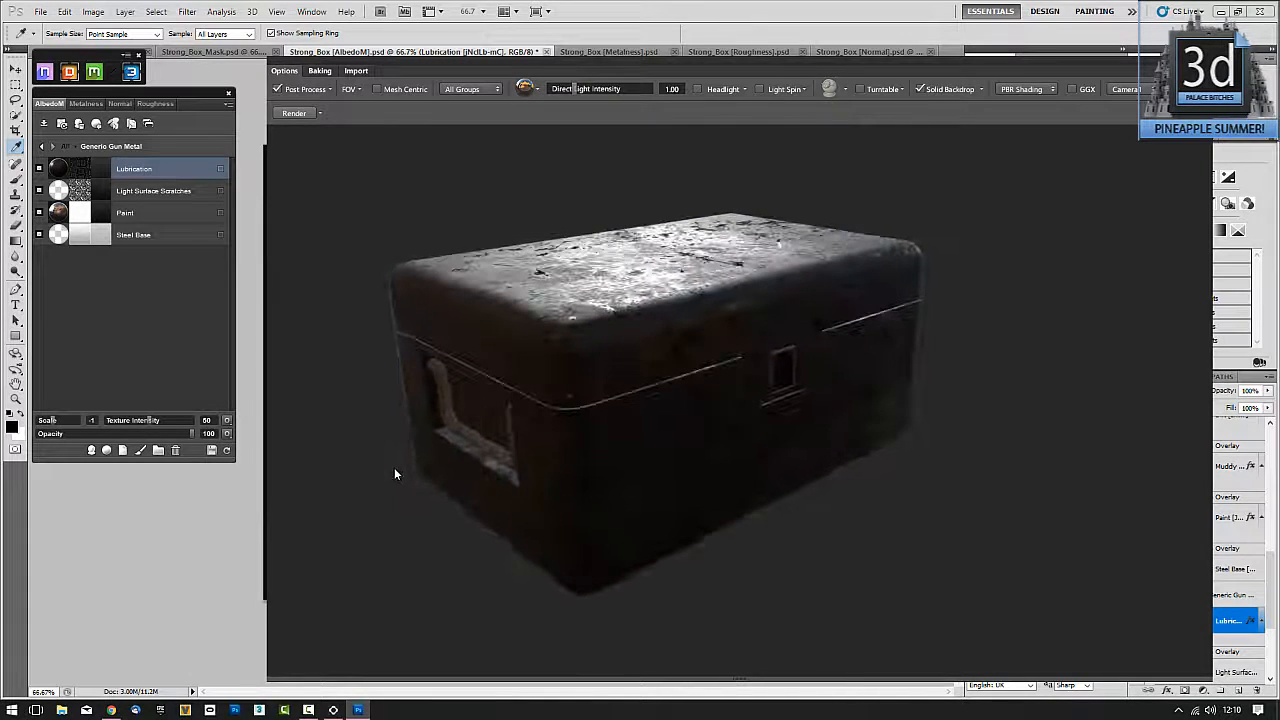